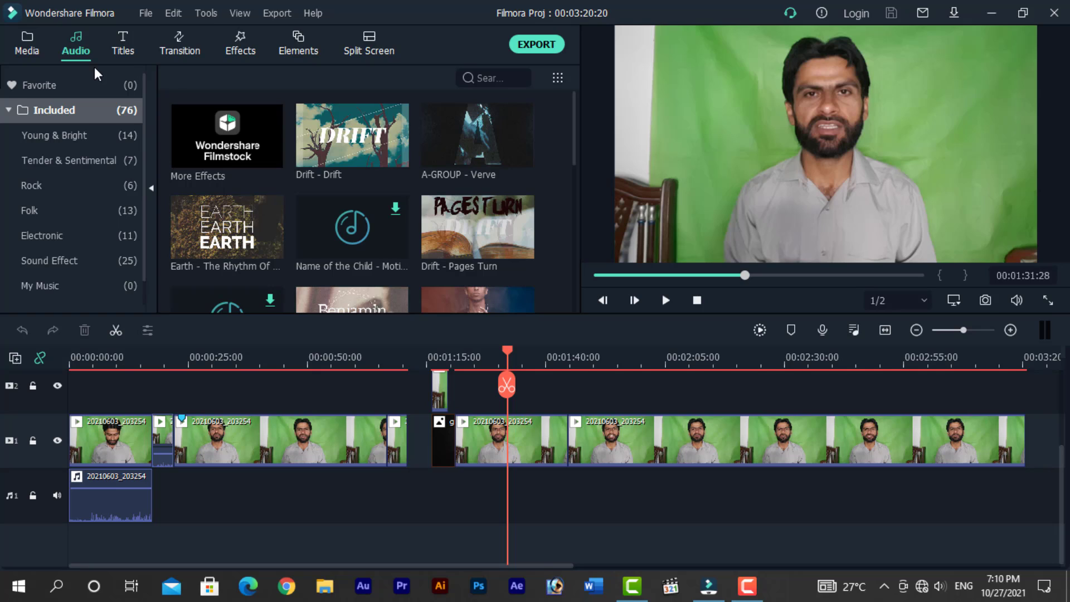
- Add the Title 2 title template onto the video track at the playhead position
click(124, 45)
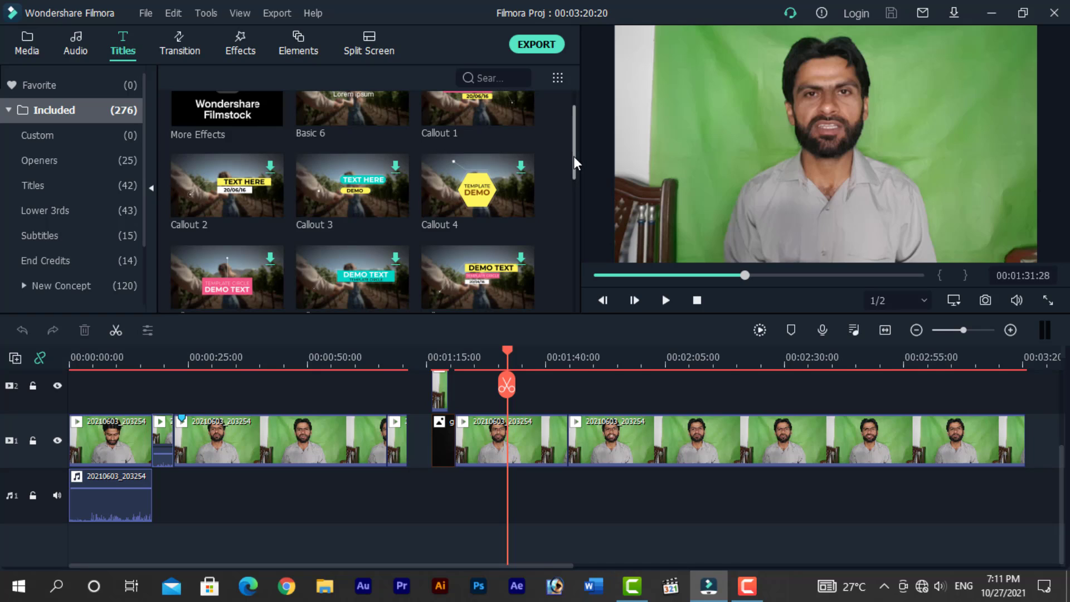
drag(573, 156, 573, 140)
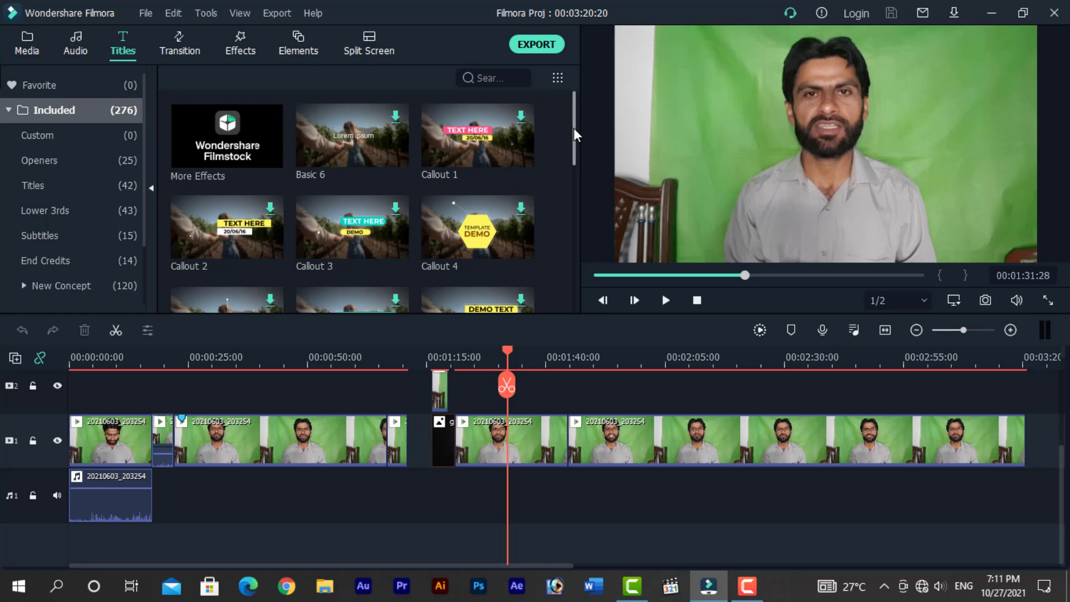
drag(574, 128, 558, 208)
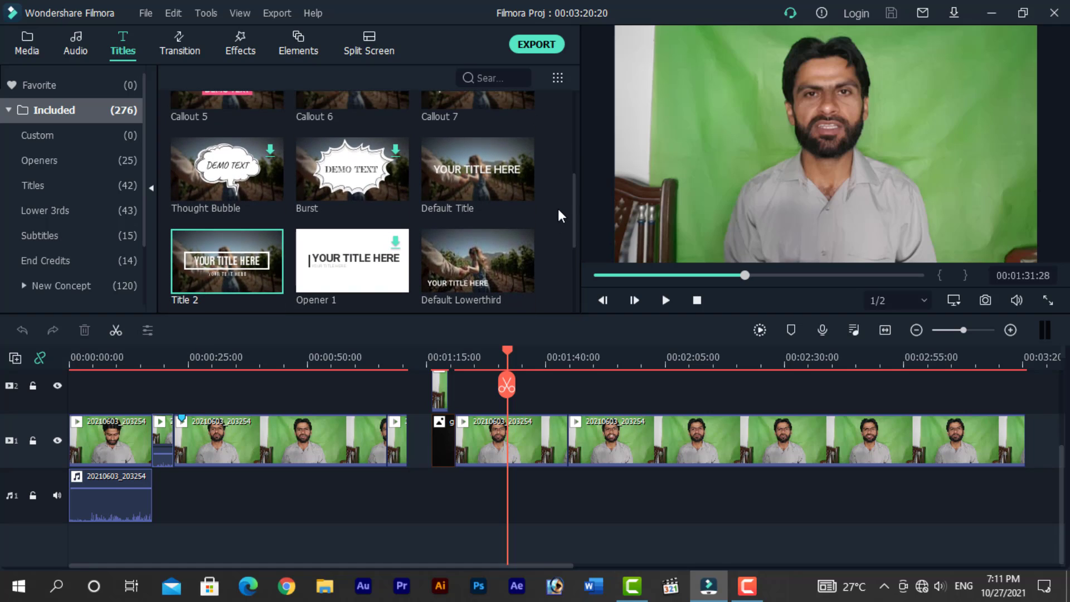
click(471, 174)
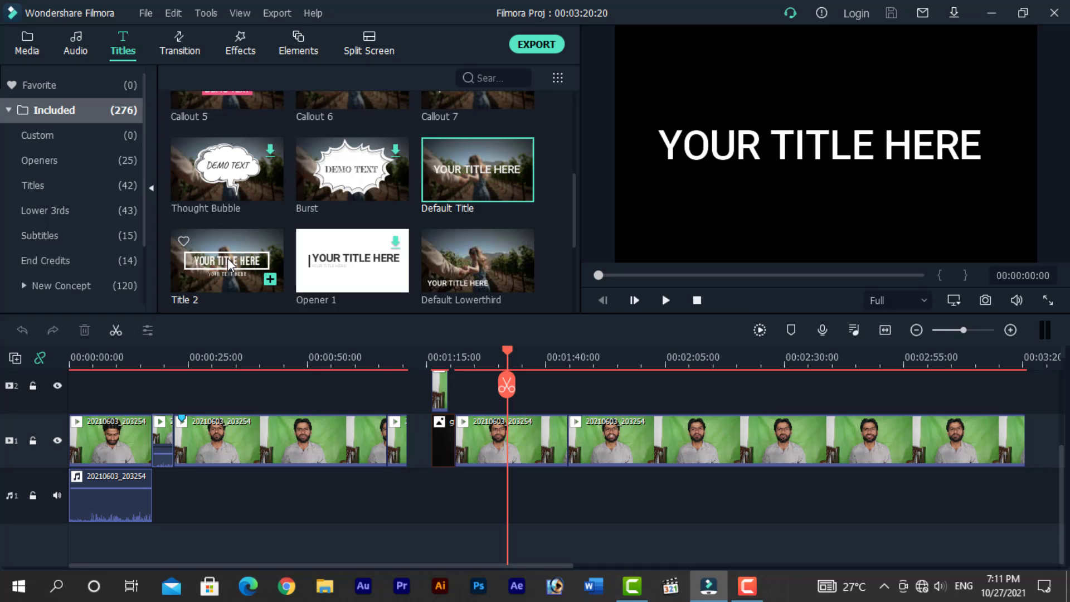
click(202, 264)
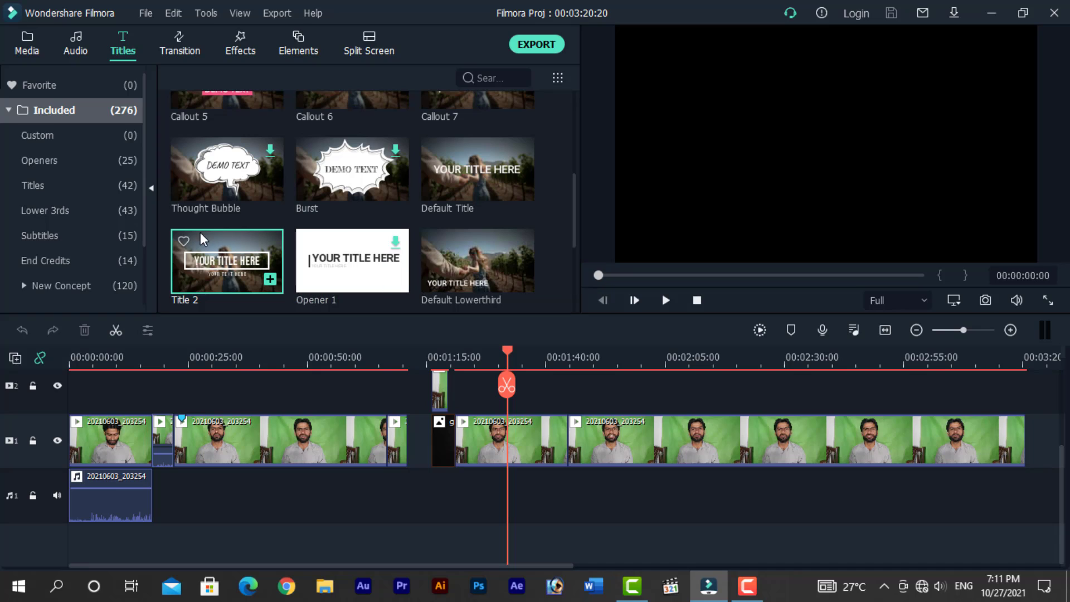
mouse_move(471, 279)
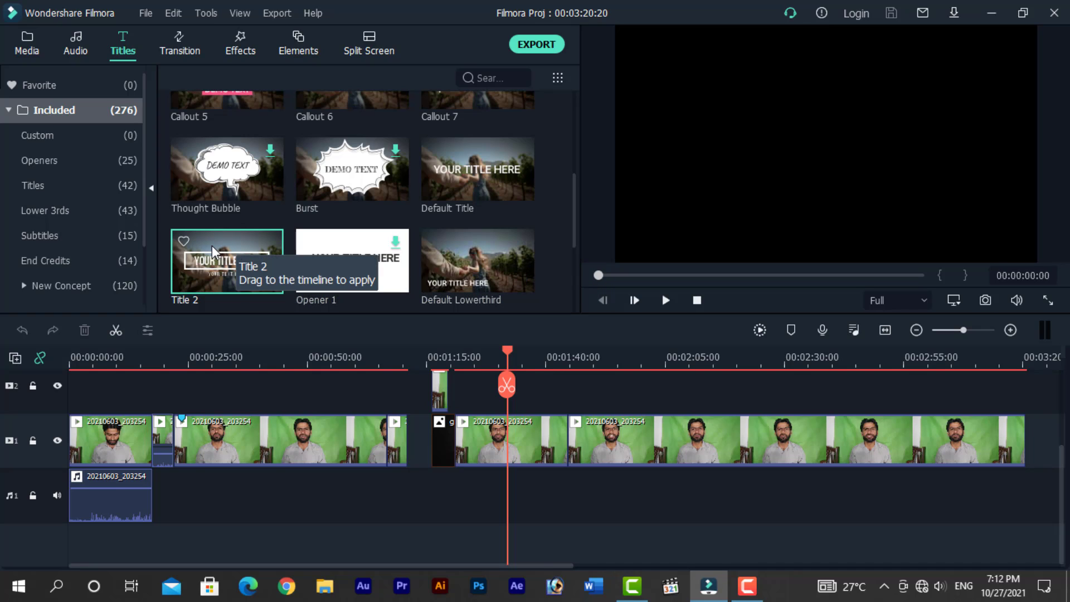
drag(212, 245, 476, 505)
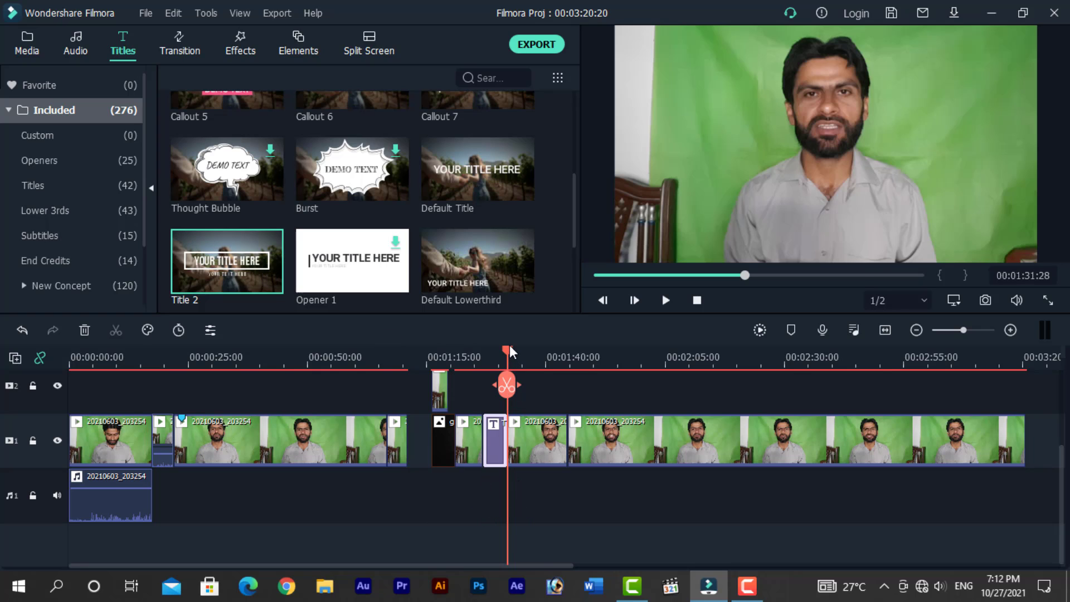
- Move the playhead onto the new title clip and open its text for editing
drag(505, 349, 494, 353)
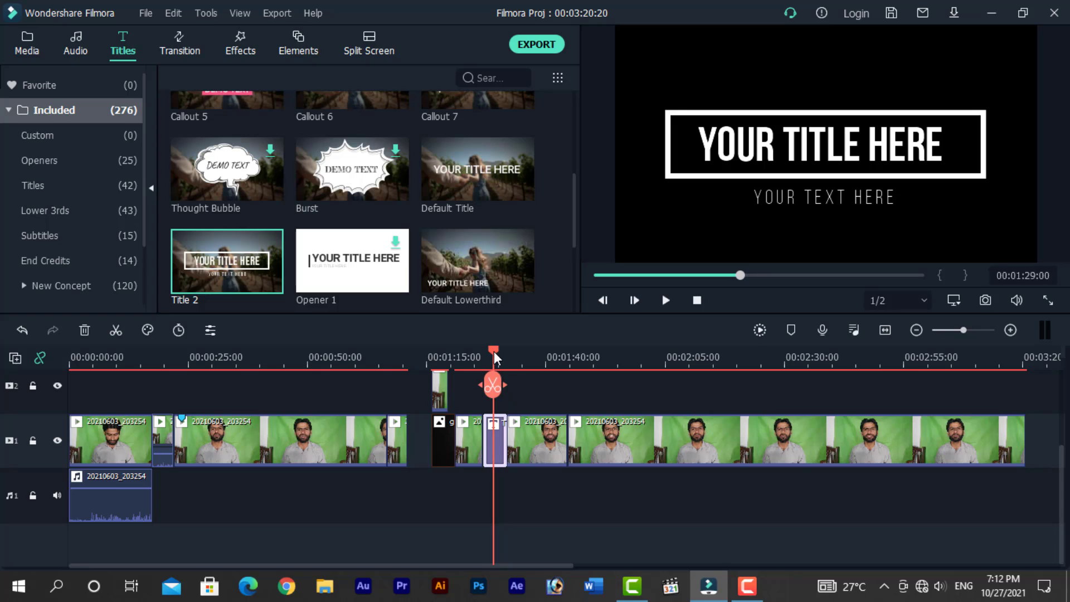
click(734, 143)
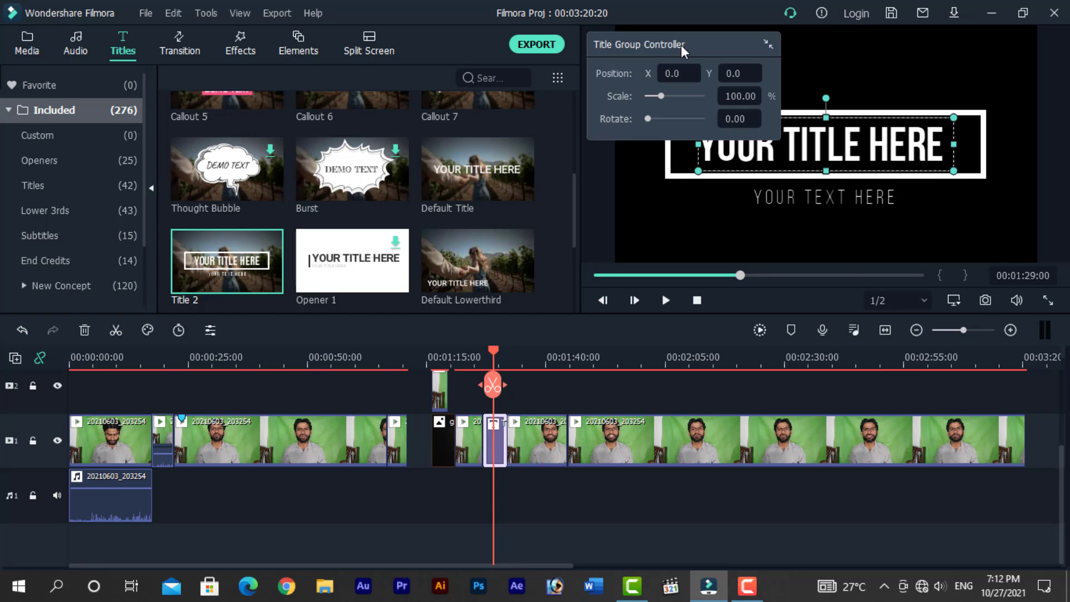
drag(681, 45, 549, 51)
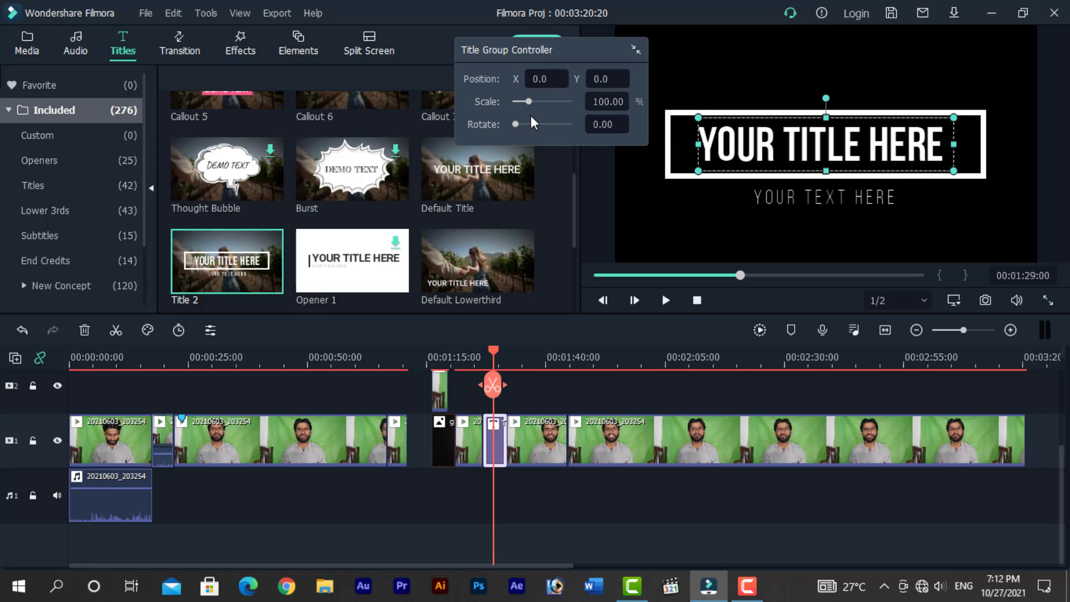
double_click(938, 146)
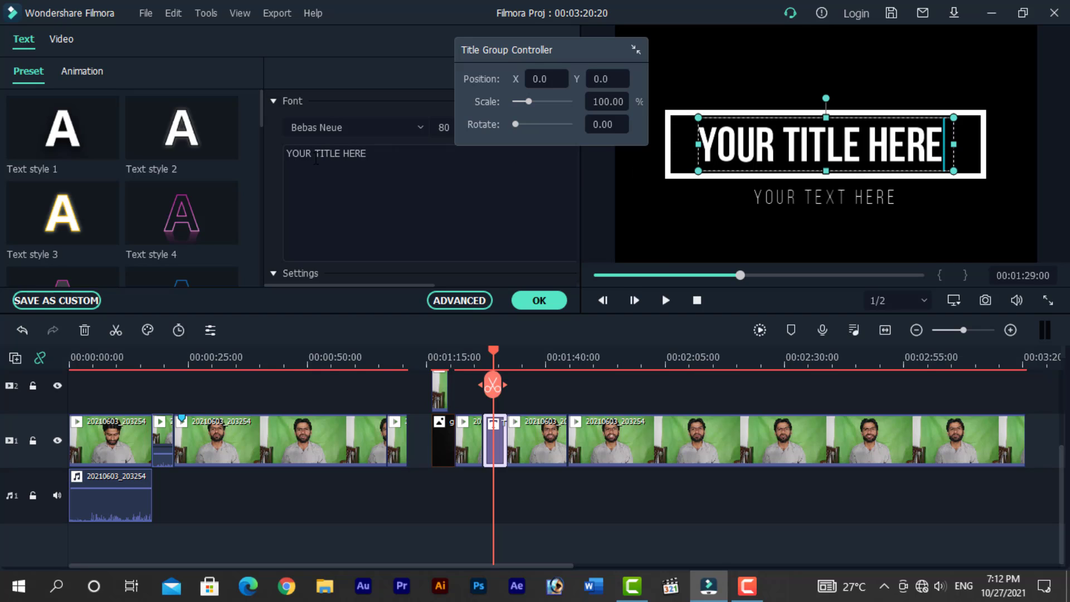
drag(563, 47, 997, 303)
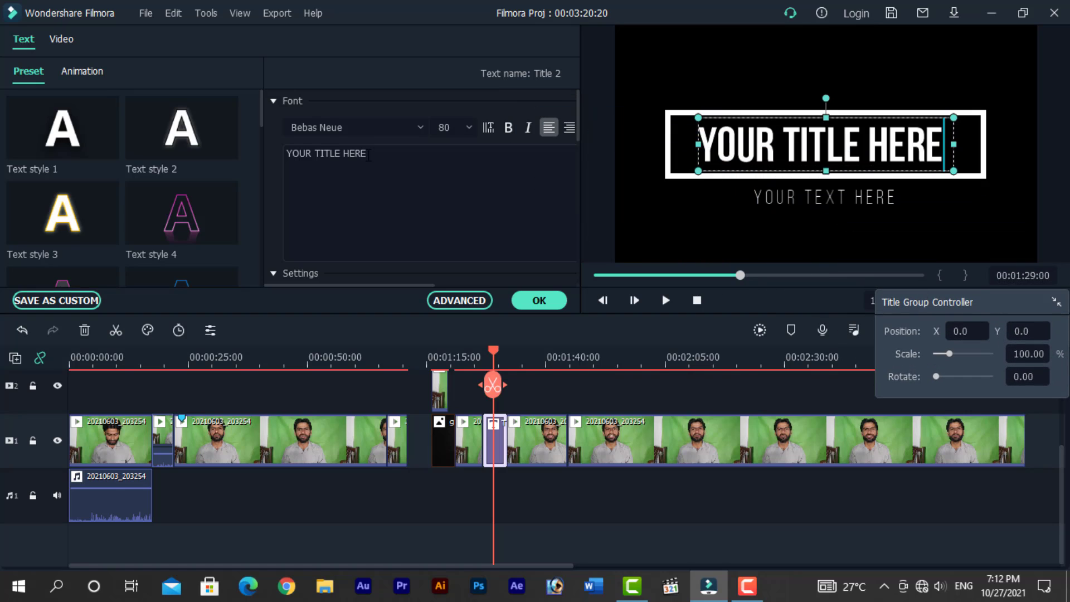
- Replace the title text with PAKEEZA INSTITUTE
click(387, 157)
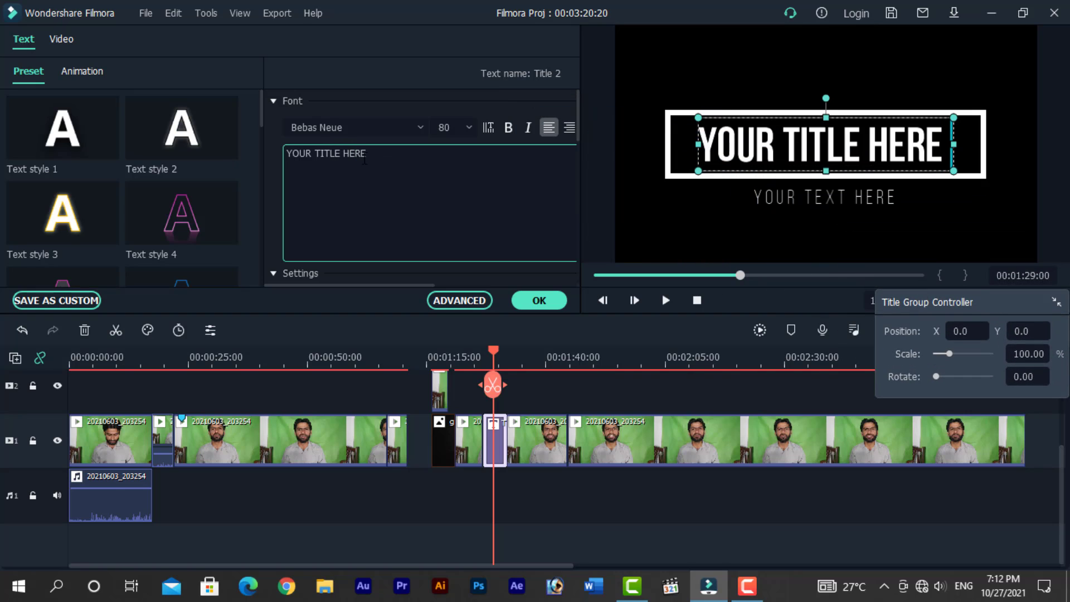
drag(387, 158, 274, 157)
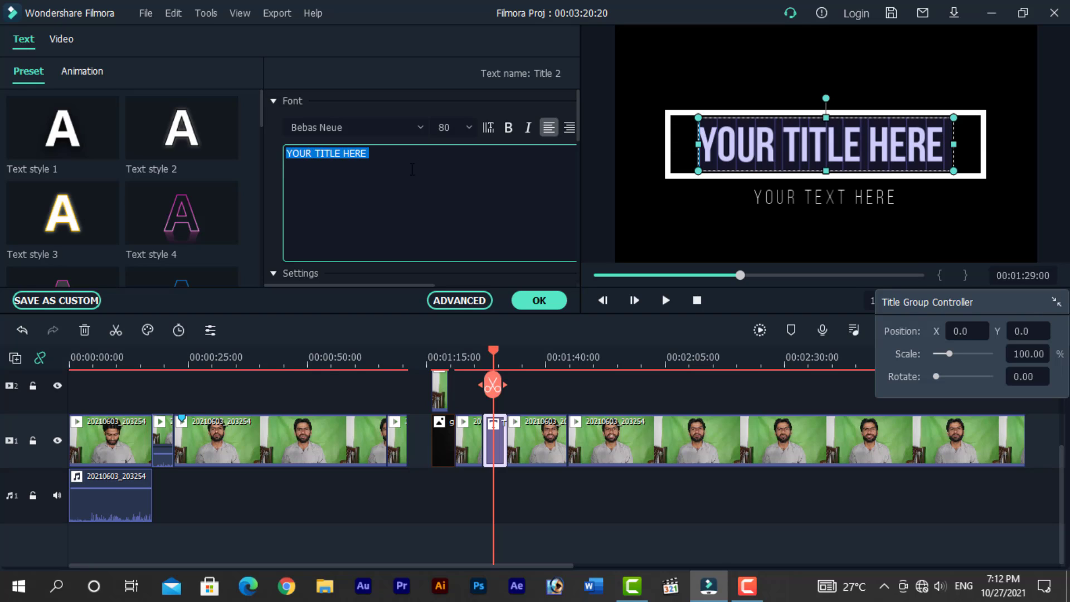
text(PAK)
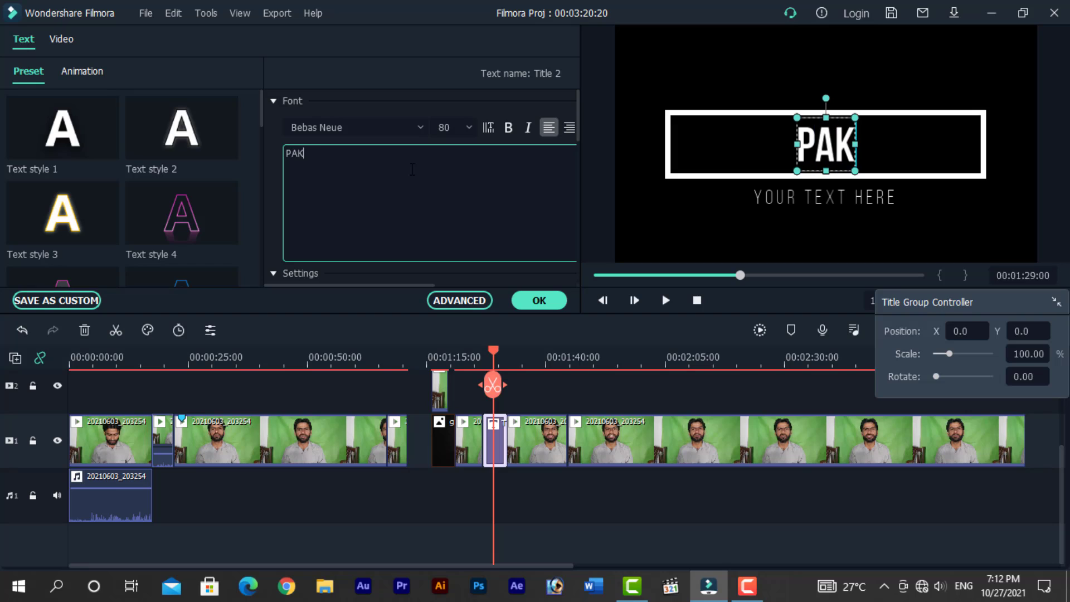
text(EEAZ)
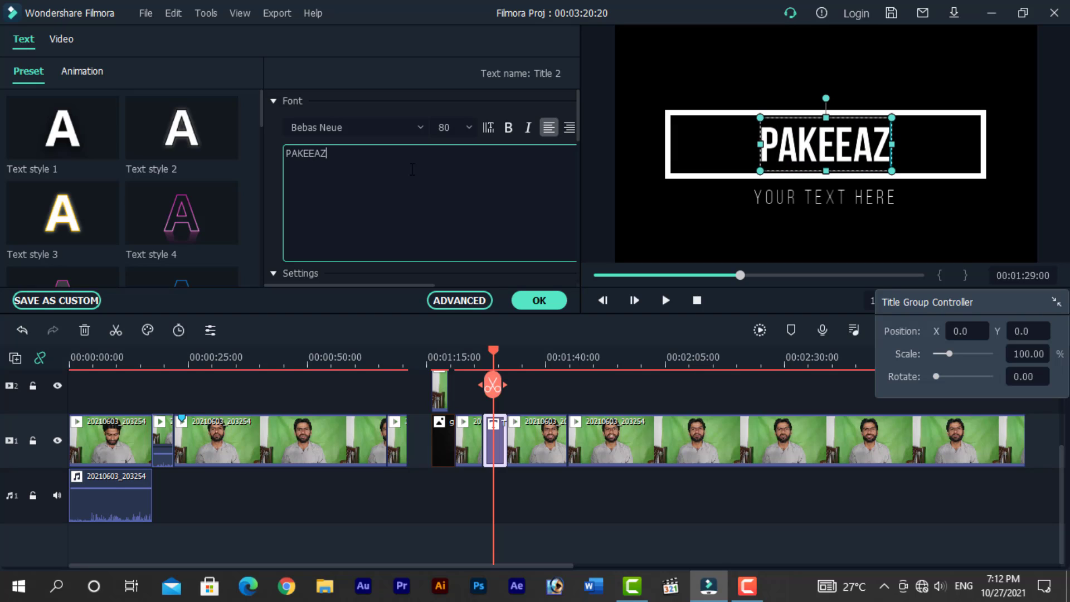
text(Z)
key(BackSpace)
key(BackSpace)
key(BackSpace)
text(ZA )
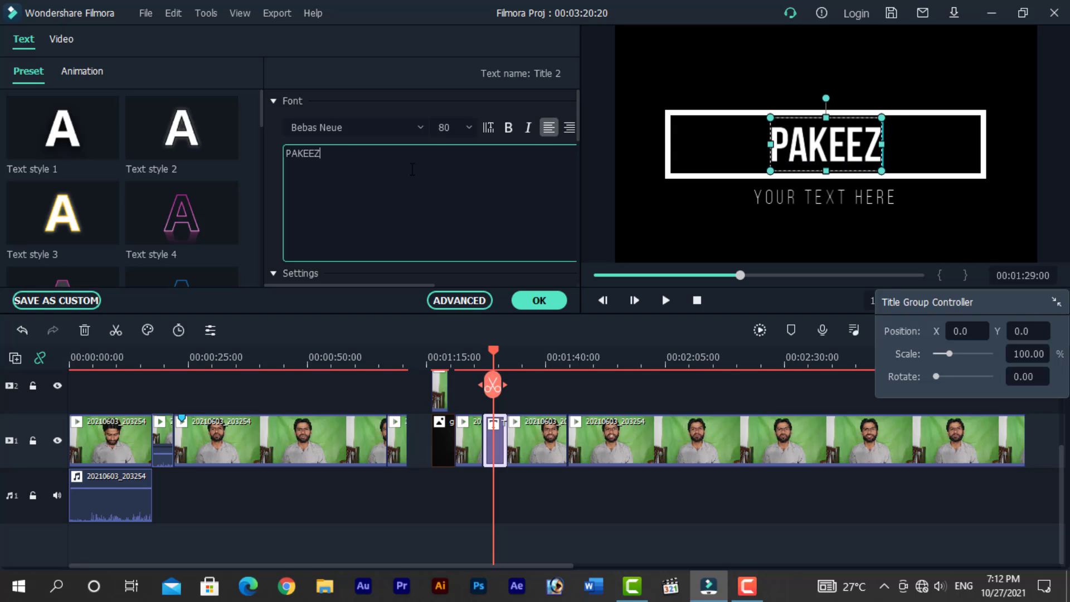
text(INSTITUTE)
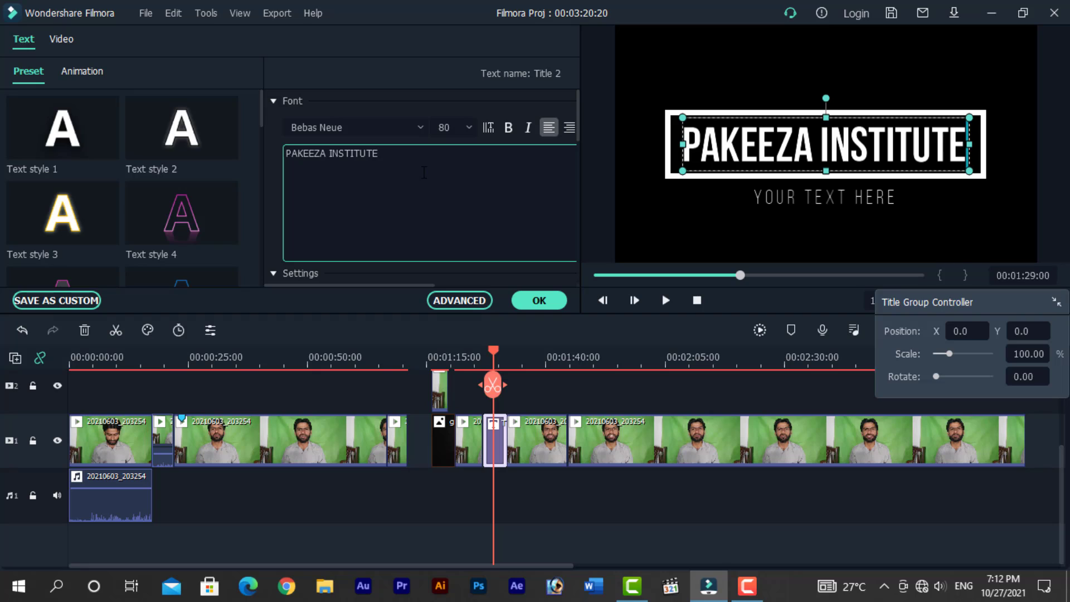
- Change the title font to Futura Bk BT Book
drag(379, 154, 279, 159)
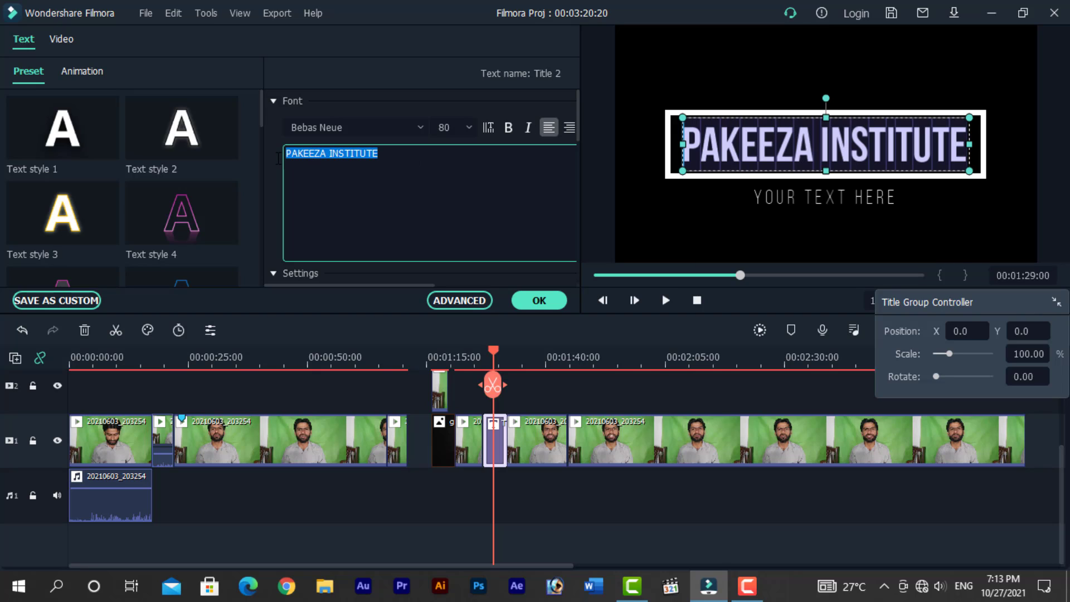
click(420, 127)
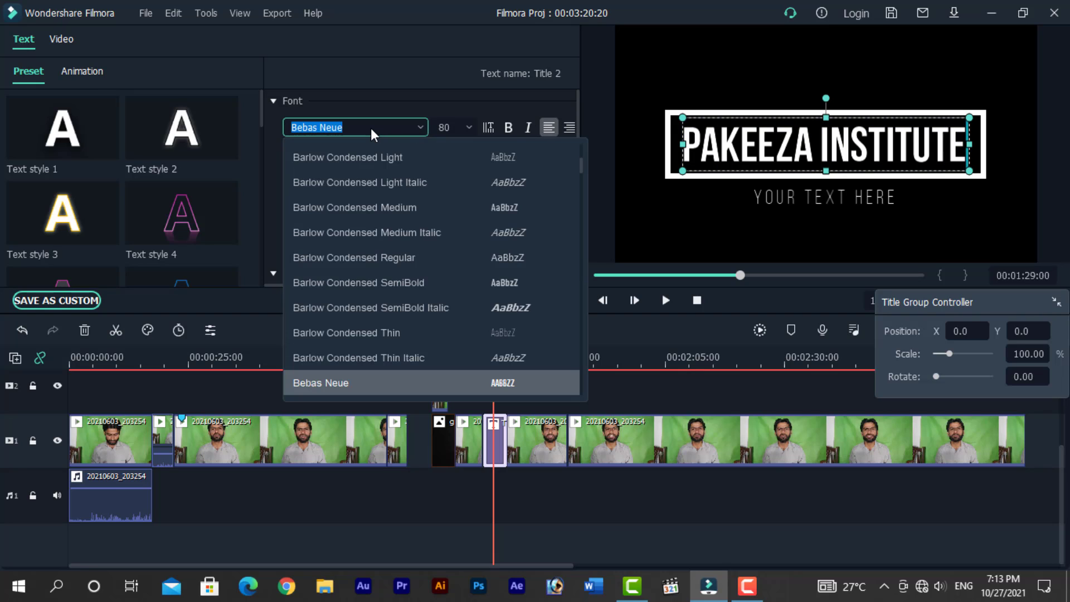
scroll(370, 129, down, 5)
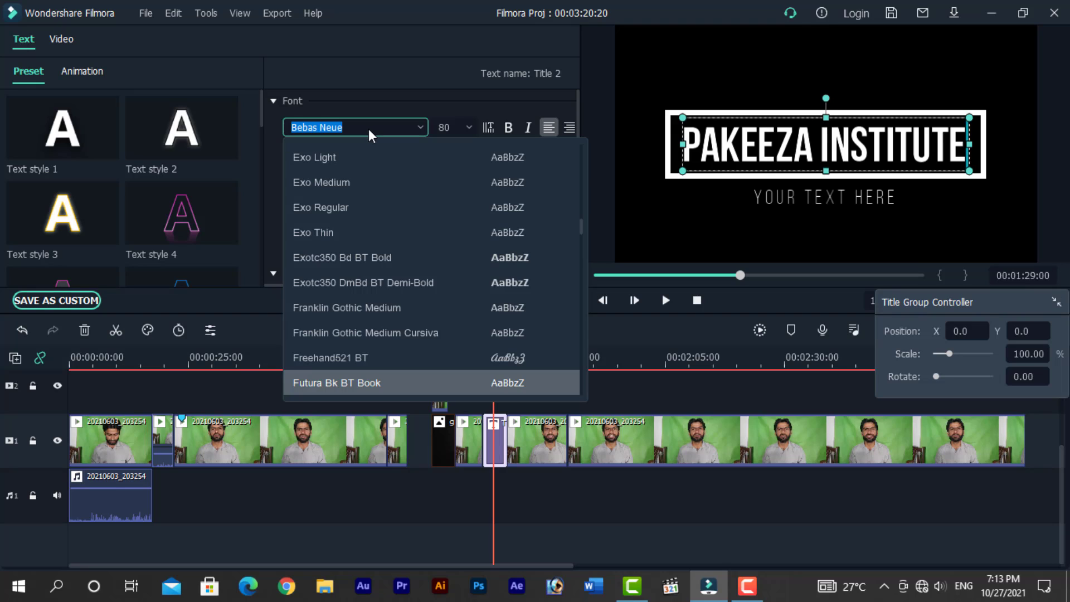
scroll(369, 129, down, 1)
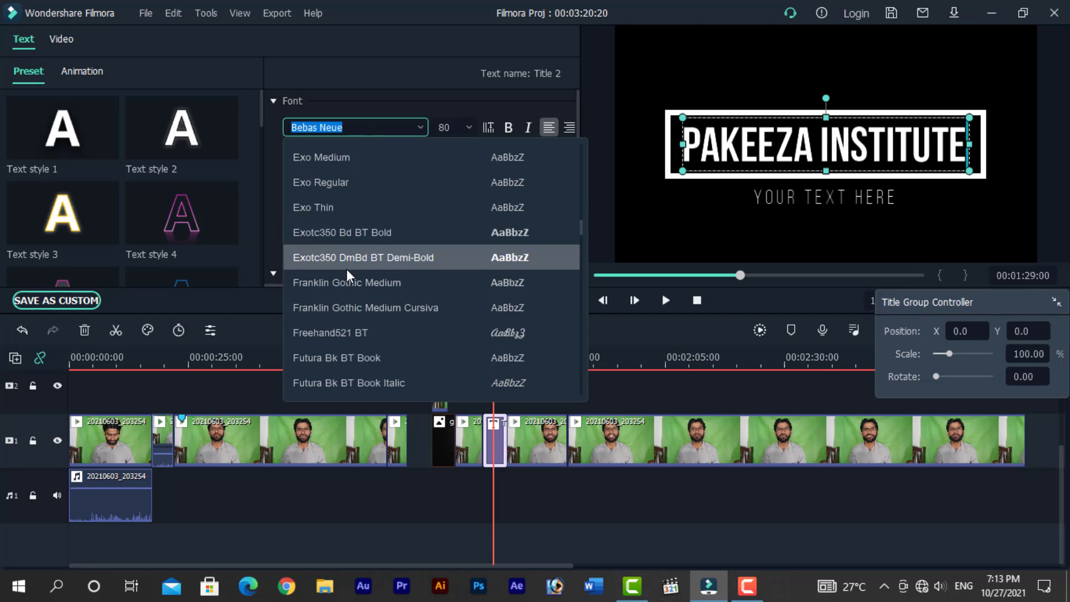
click(348, 358)
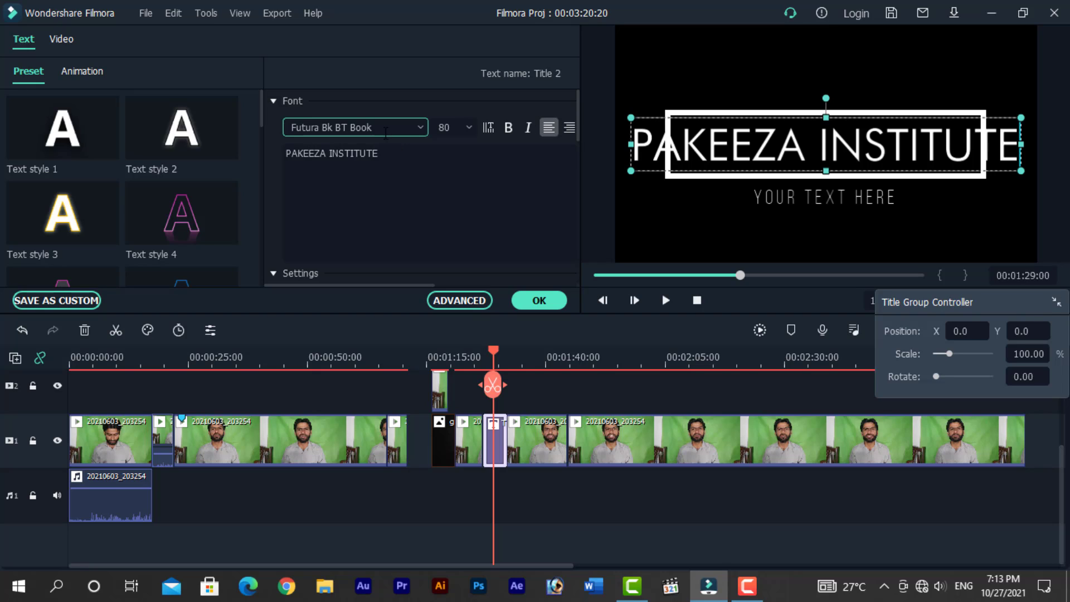
- Set the title font back to Bebas Neue
key(ctrl+a)
text(be)
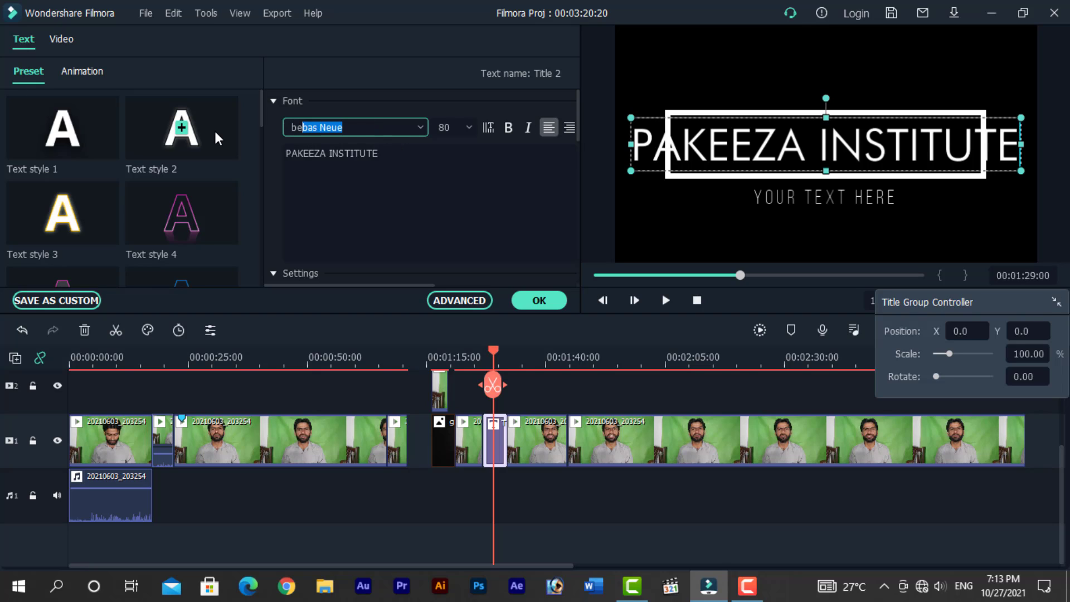
key(Return)
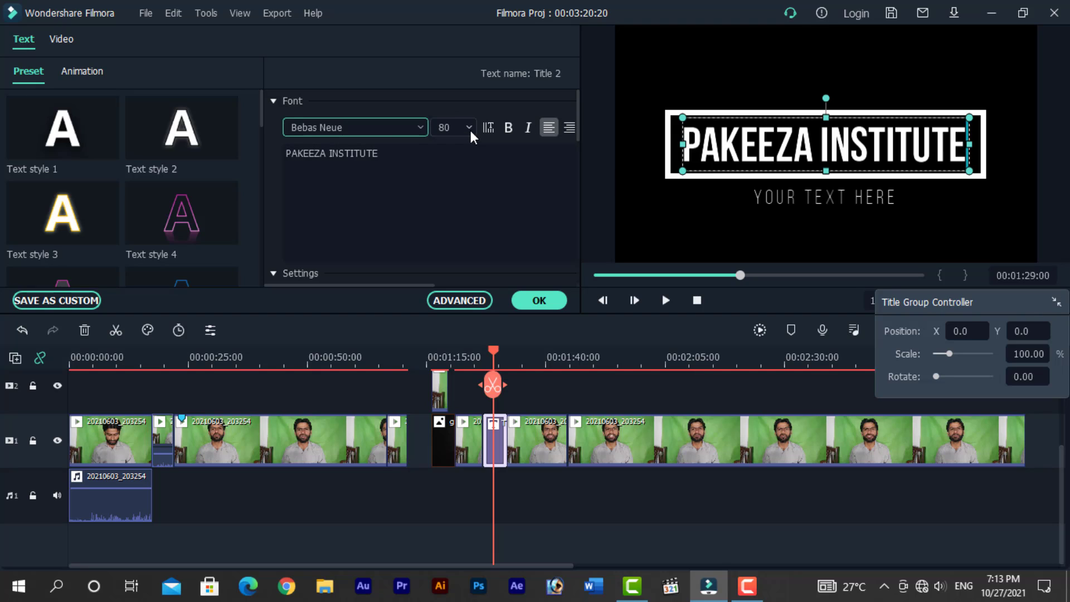
- Undo a resize of the title text box
drag(682, 171, 660, 184)
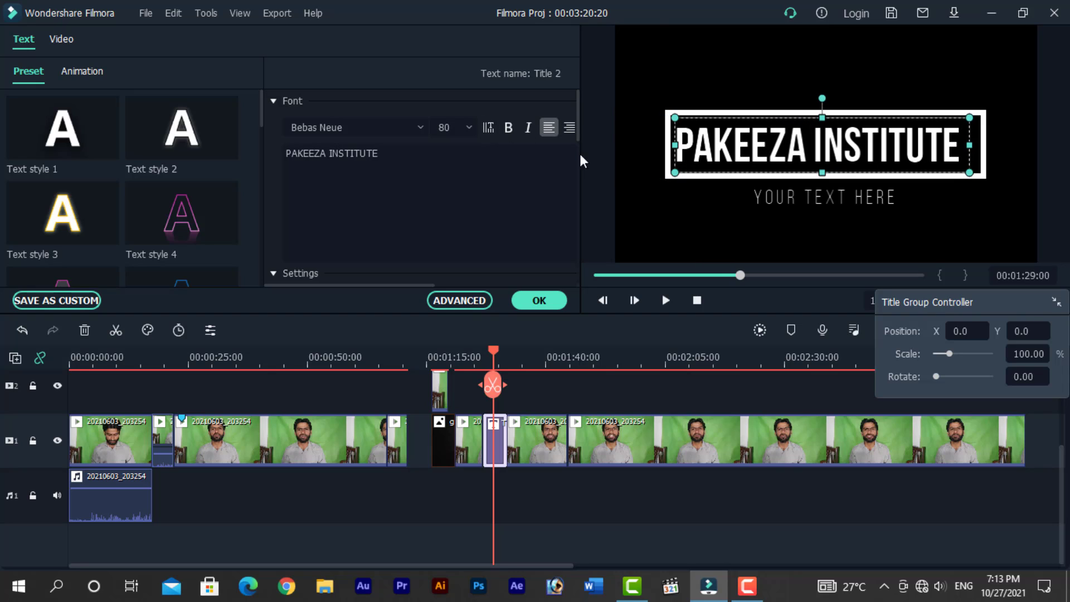
key(ctrl+z)
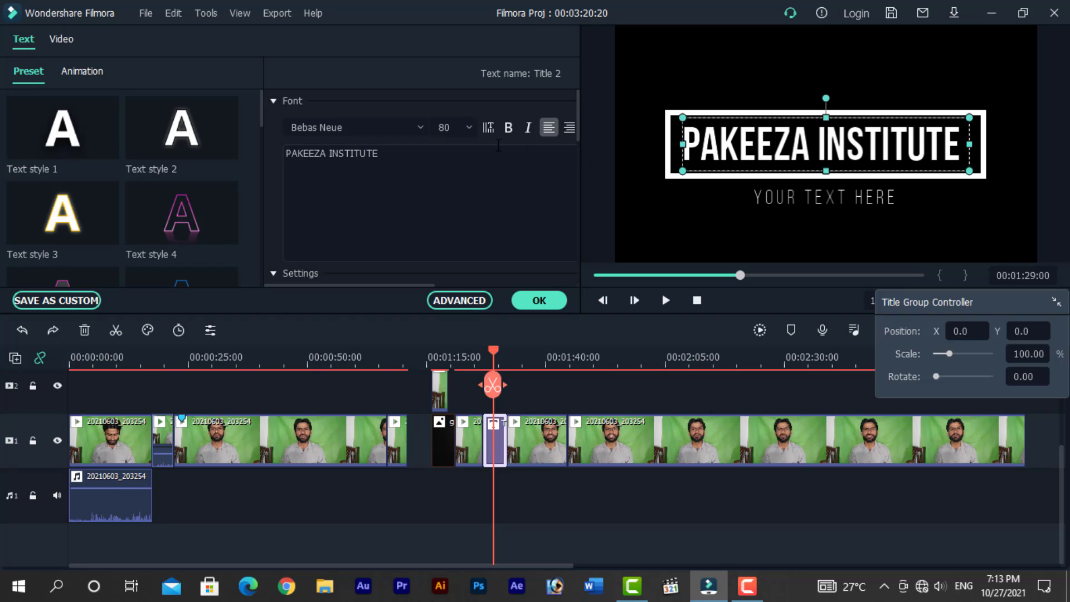
- Set the title's font size to 105
click(468, 133)
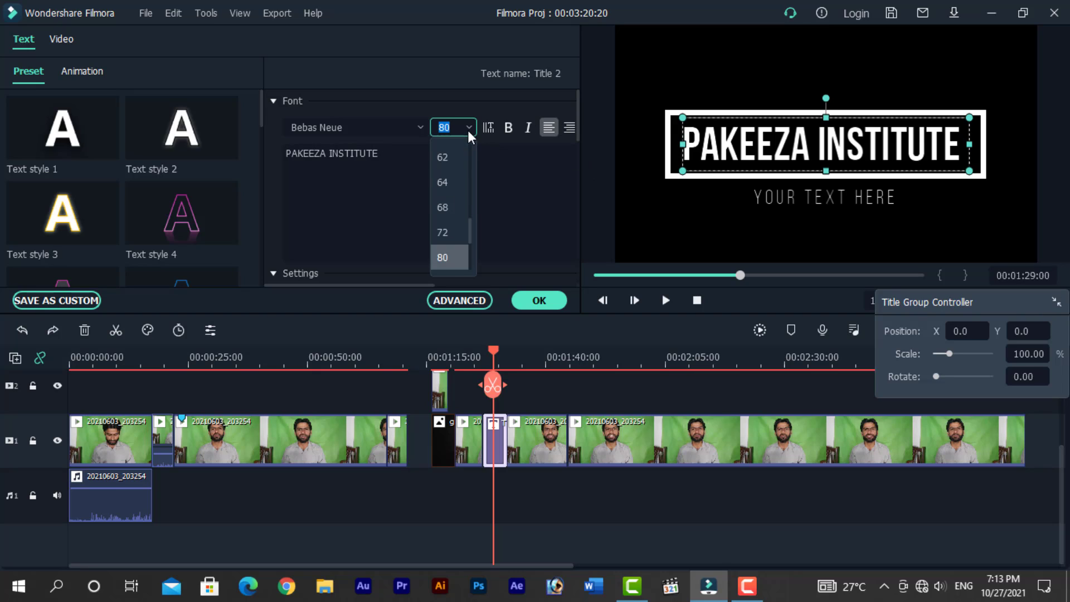
scroll(450, 240, down, 2)
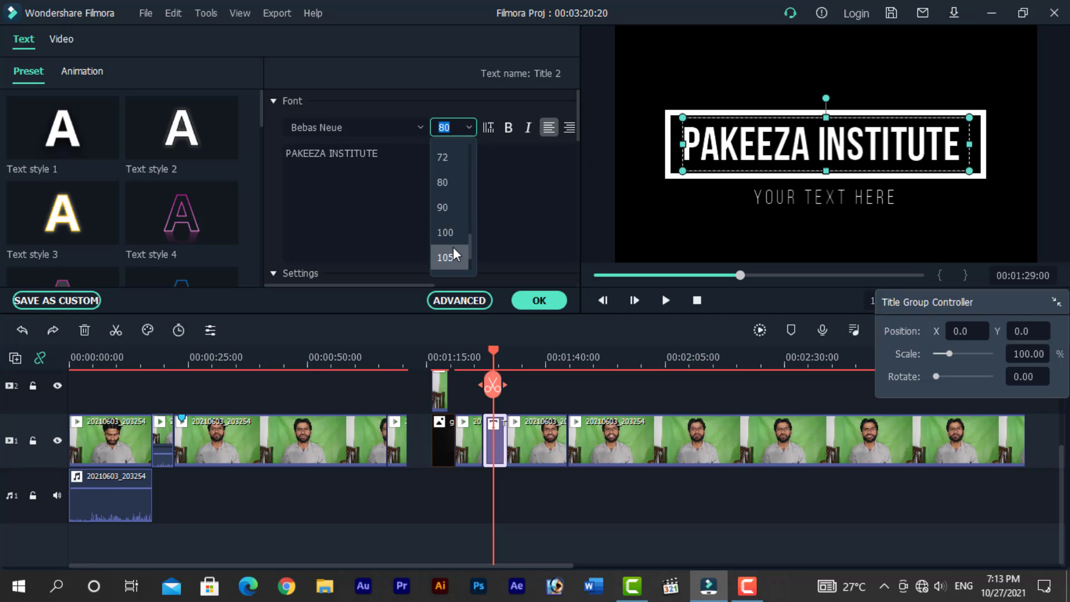
click(447, 211)
click(468, 130)
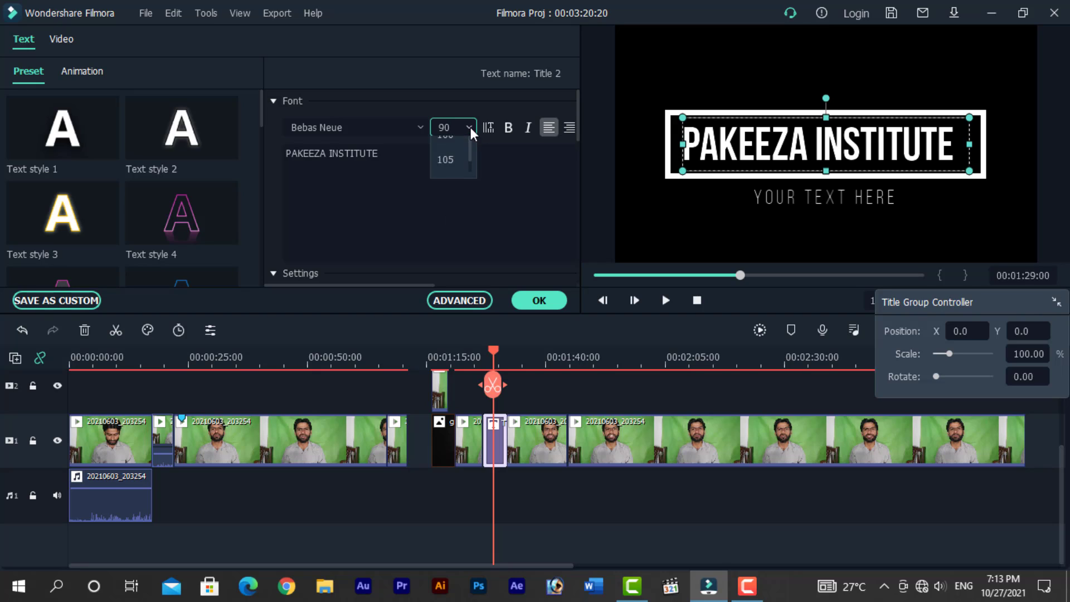
click(451, 256)
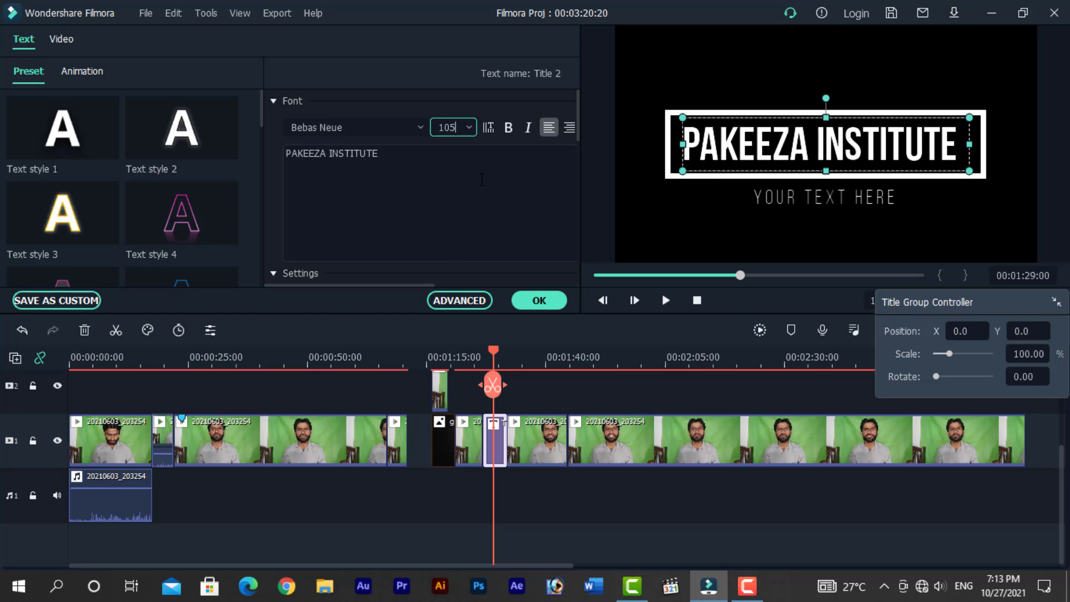
- Make the title text italic and centre-aligned
click(488, 127)
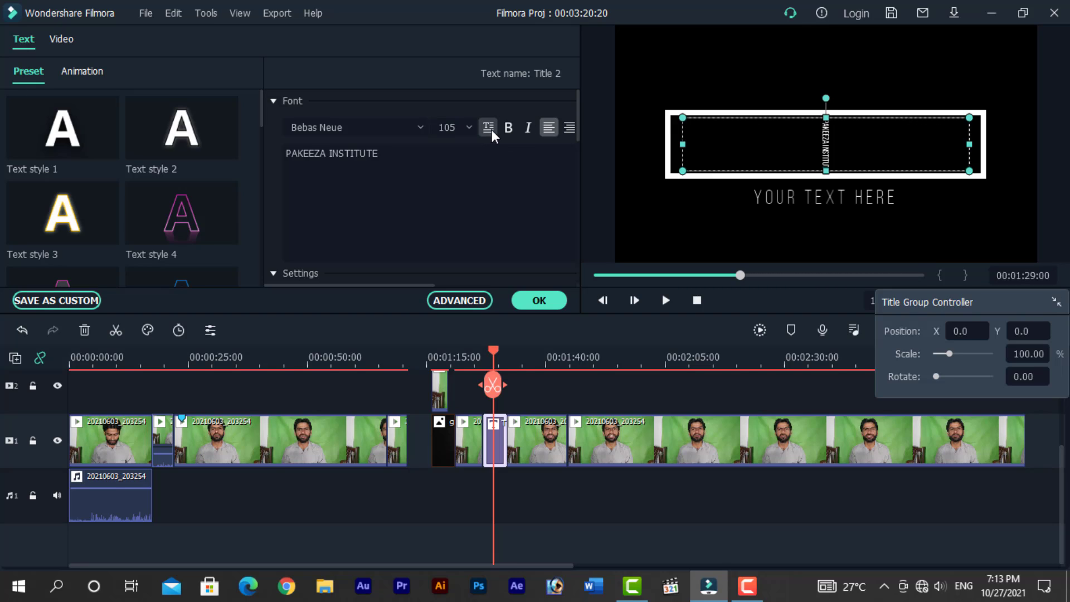
click(491, 129)
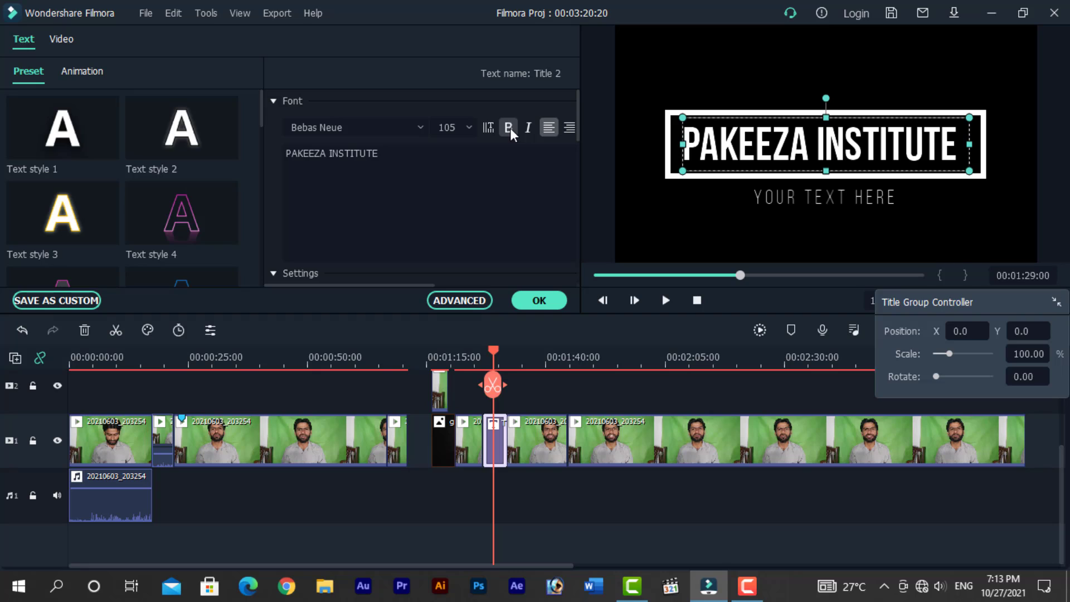
click(510, 128)
click(527, 127)
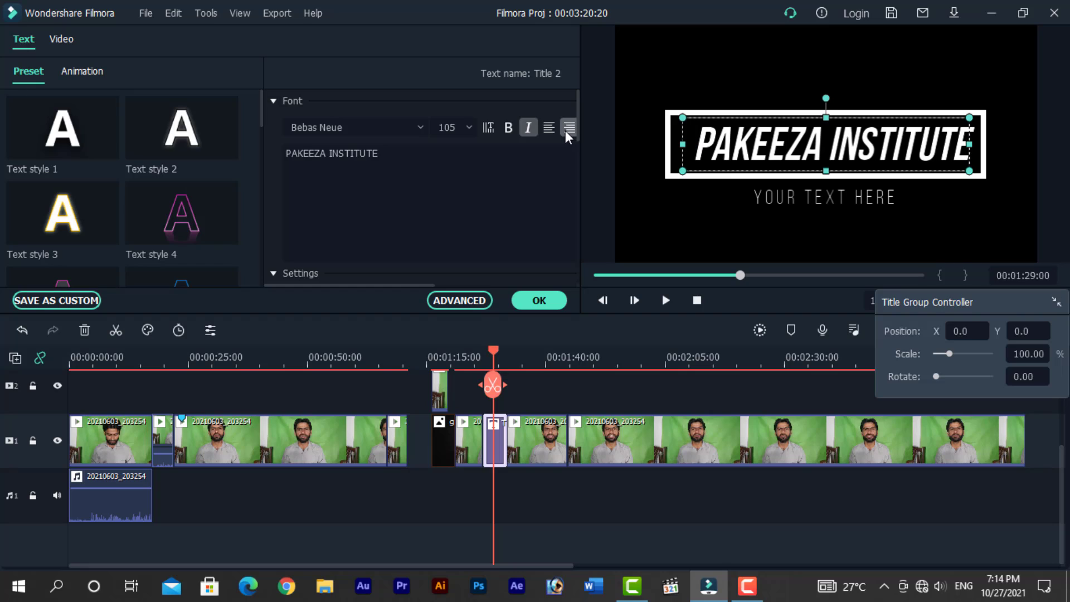
click(550, 129)
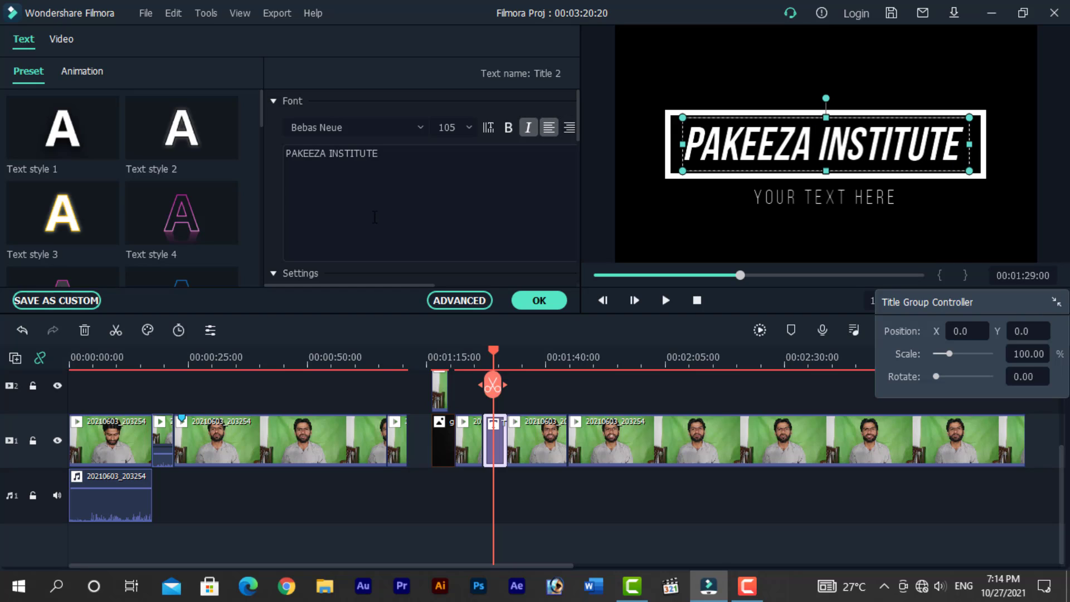
- Set the title's text colour to light yellow-green
scroll(517, 196, down, 1)
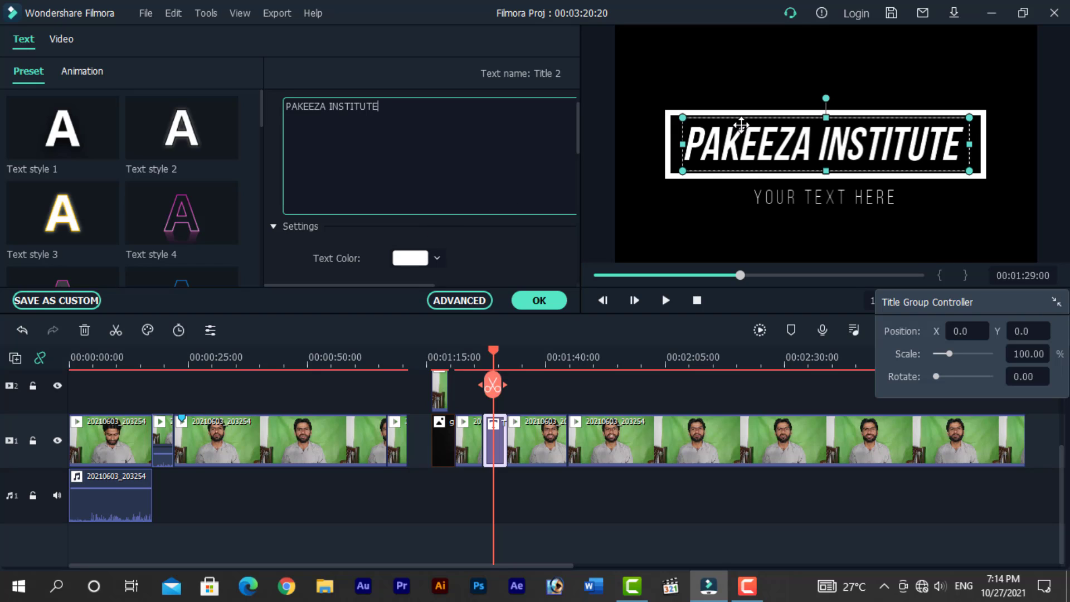
click(419, 258)
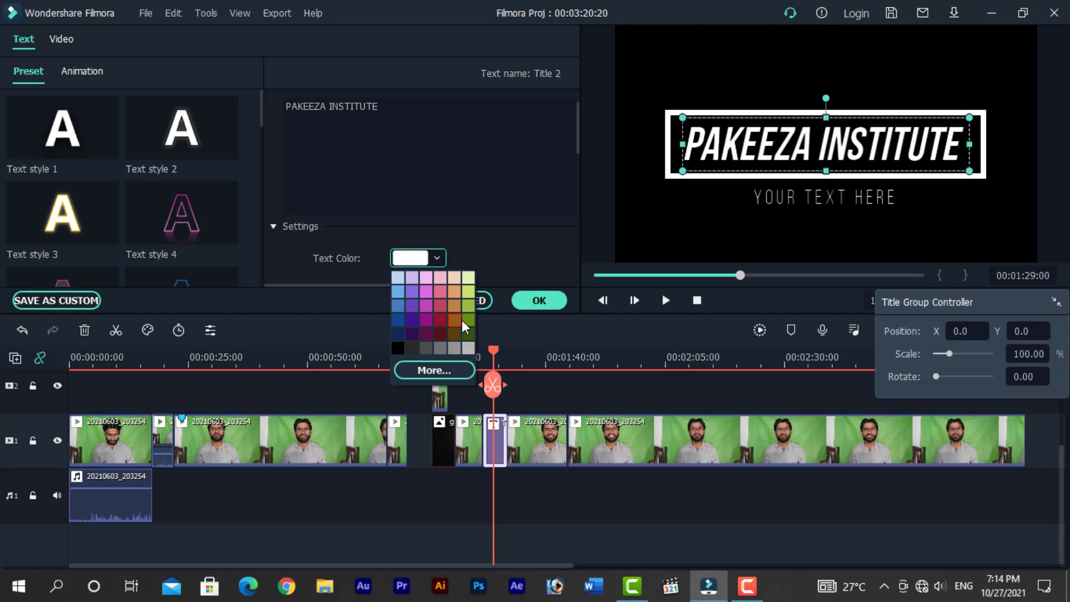
click(467, 291)
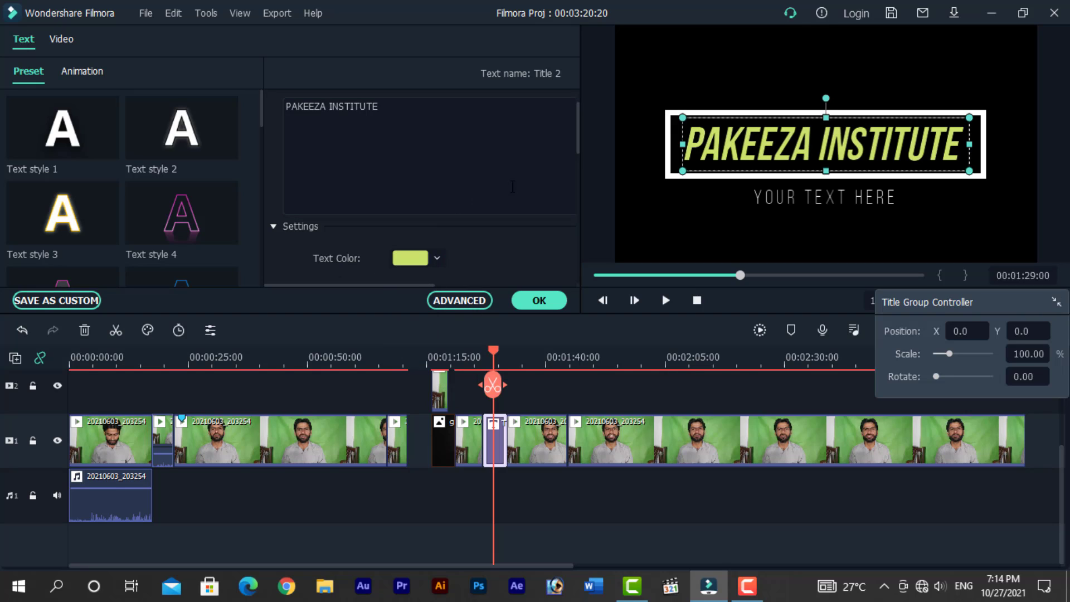
- Set the title's text spacing to 0
drag(578, 142, 576, 180)
mouse_move(440, 143)
mouse_down()
mouse_move(426, 144)
mouse_move(480, 144)
mouse_move(392, 143)
mouse_move(439, 144)
mouse_move(426, 144)
mouse_up()
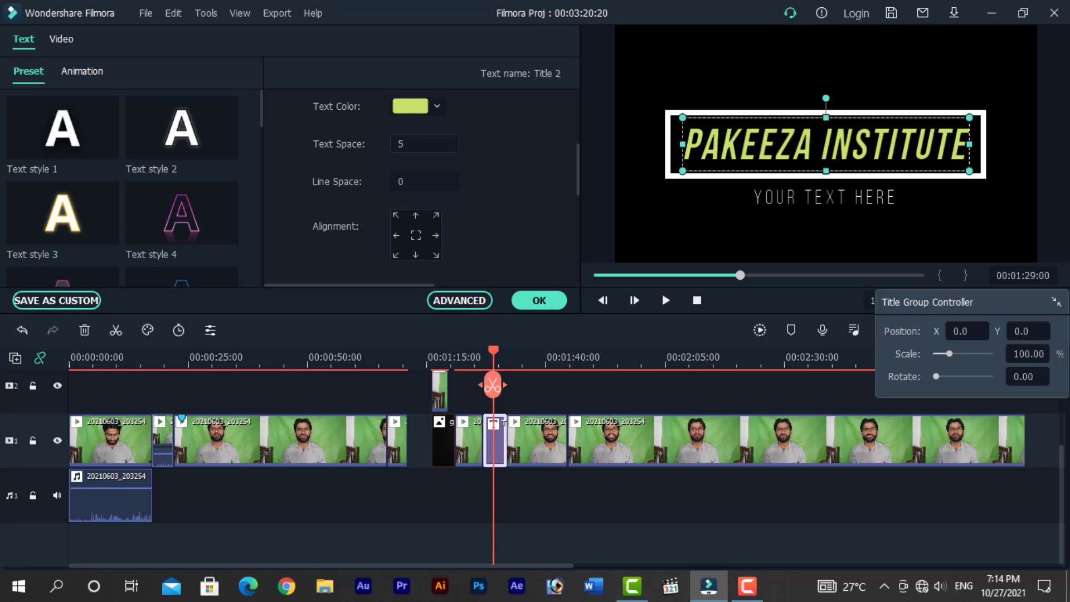
click(412, 144)
text(0)
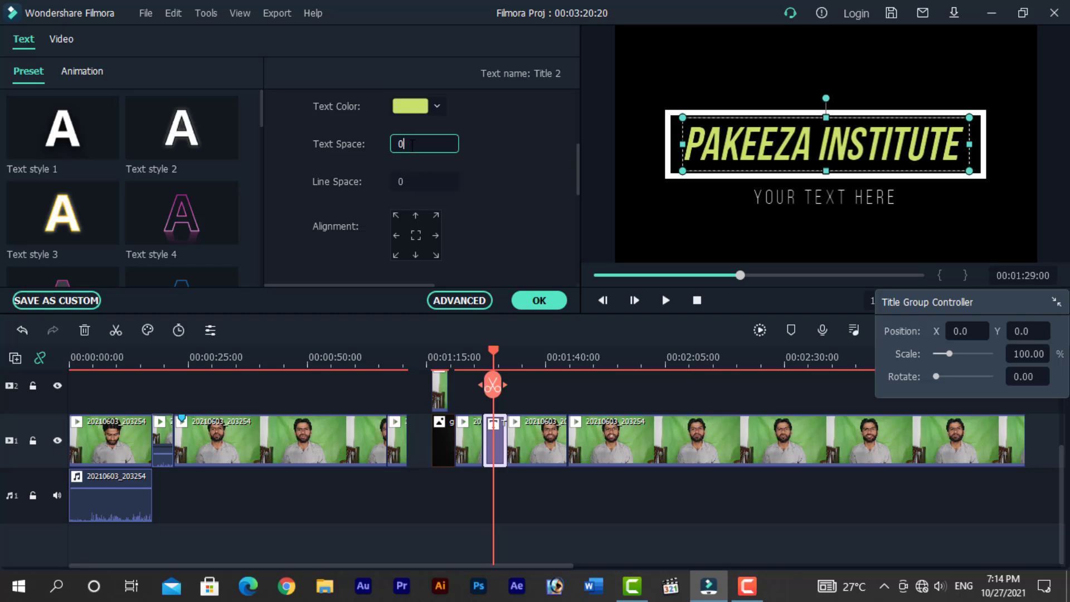
key(Return)
- Set the title's line spacing to 0
drag(408, 183, 414, 182)
click(407, 182)
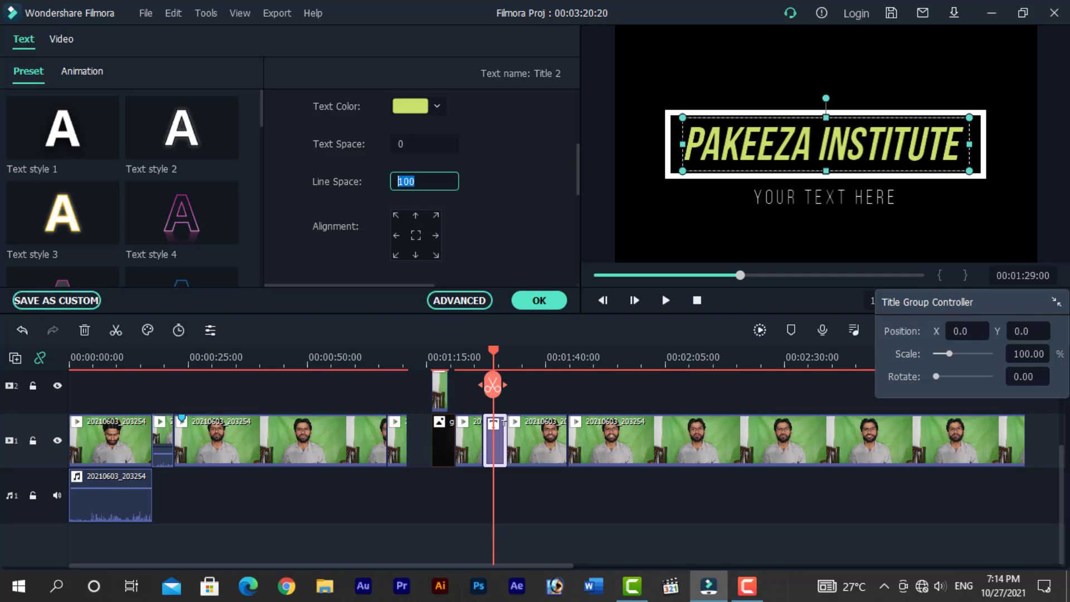
text(0)
key(Return)
- Try several alignment positions for the title, ending with centre alignment
click(416, 236)
click(415, 216)
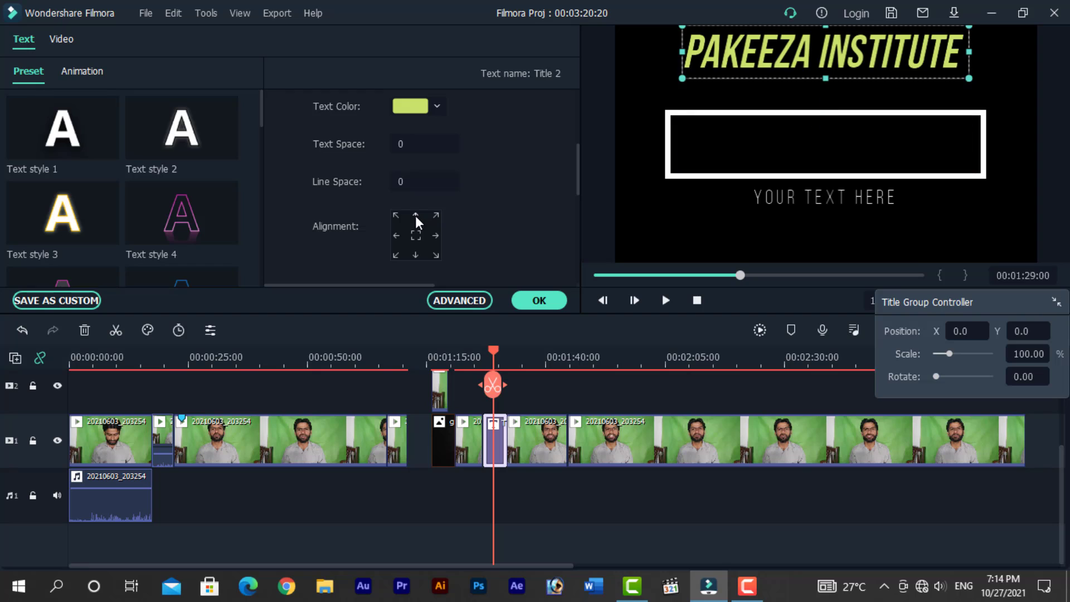
click(396, 216)
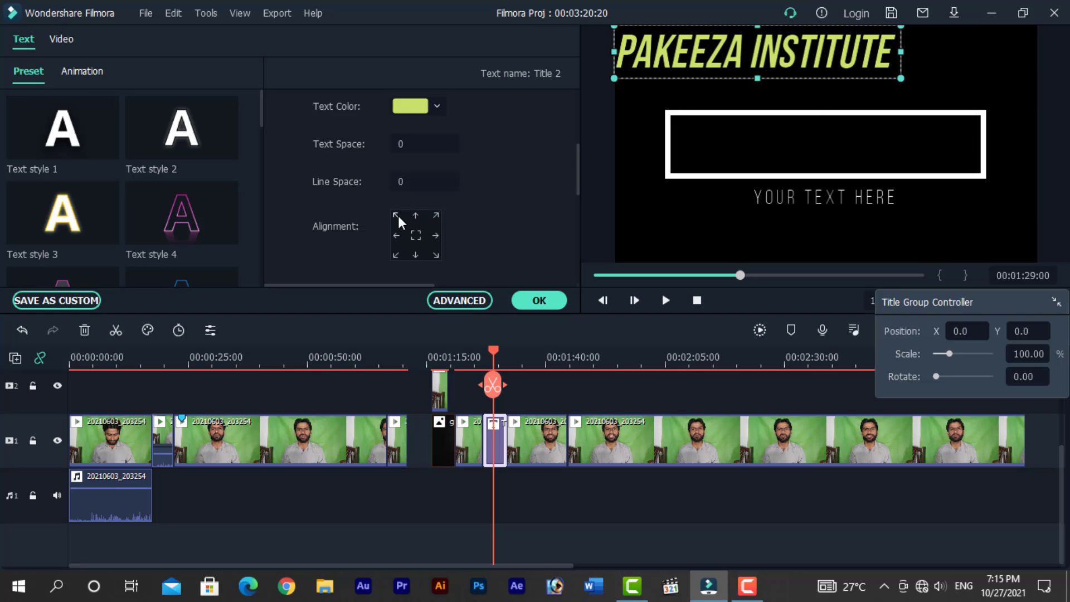
click(436, 237)
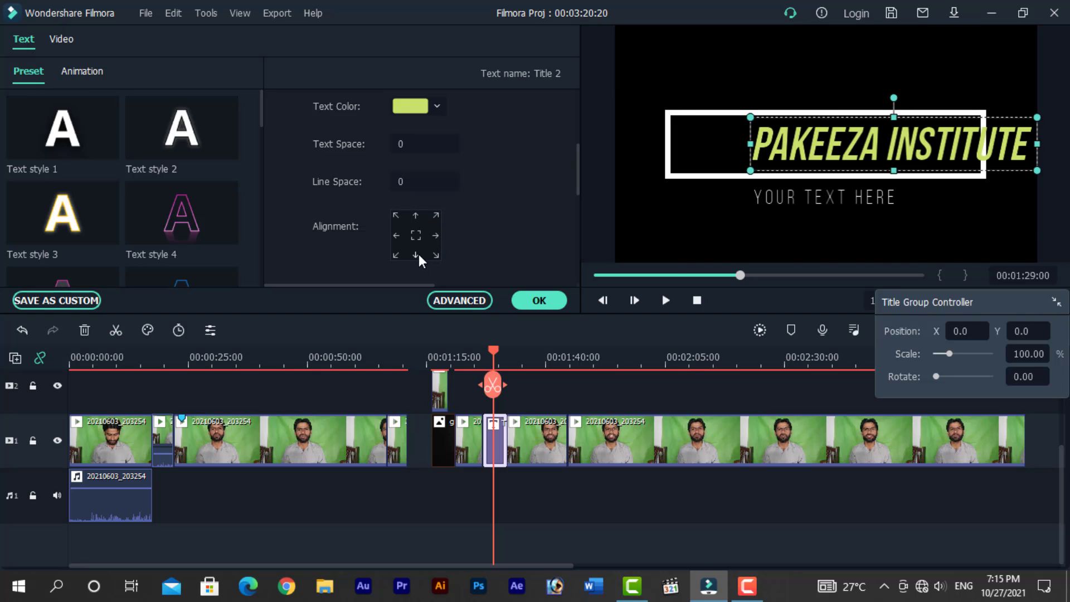
click(415, 256)
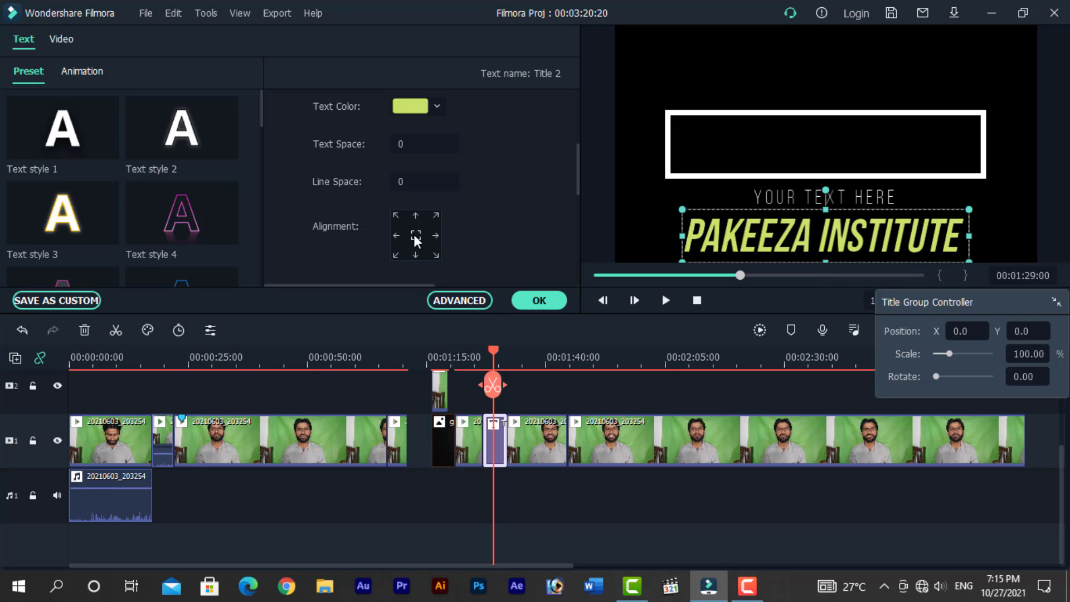
click(416, 235)
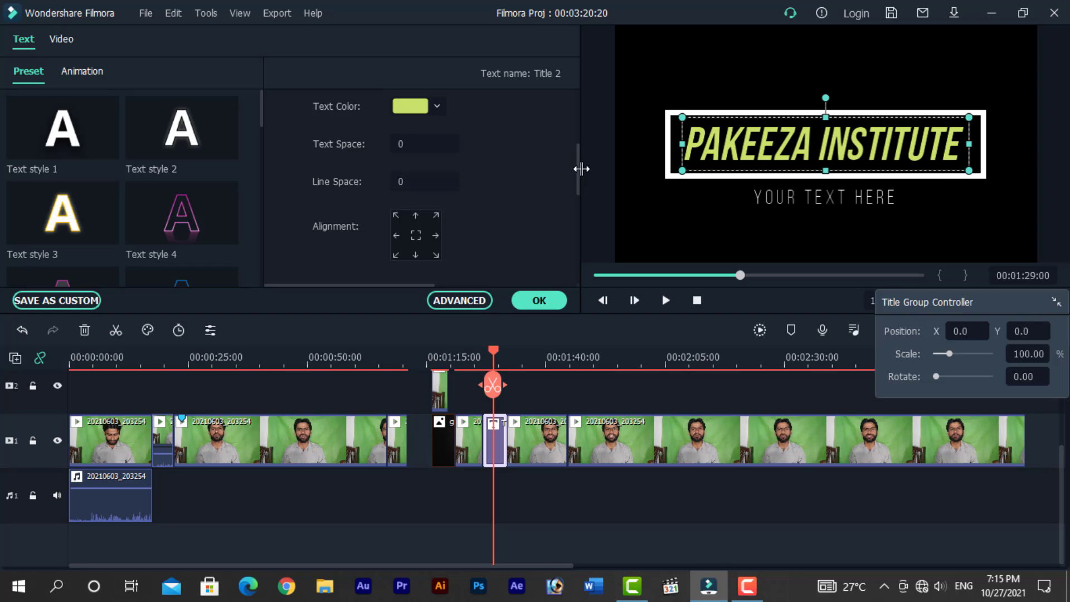
- Move the title's position to X 33 and Y 10
drag(578, 169, 567, 225)
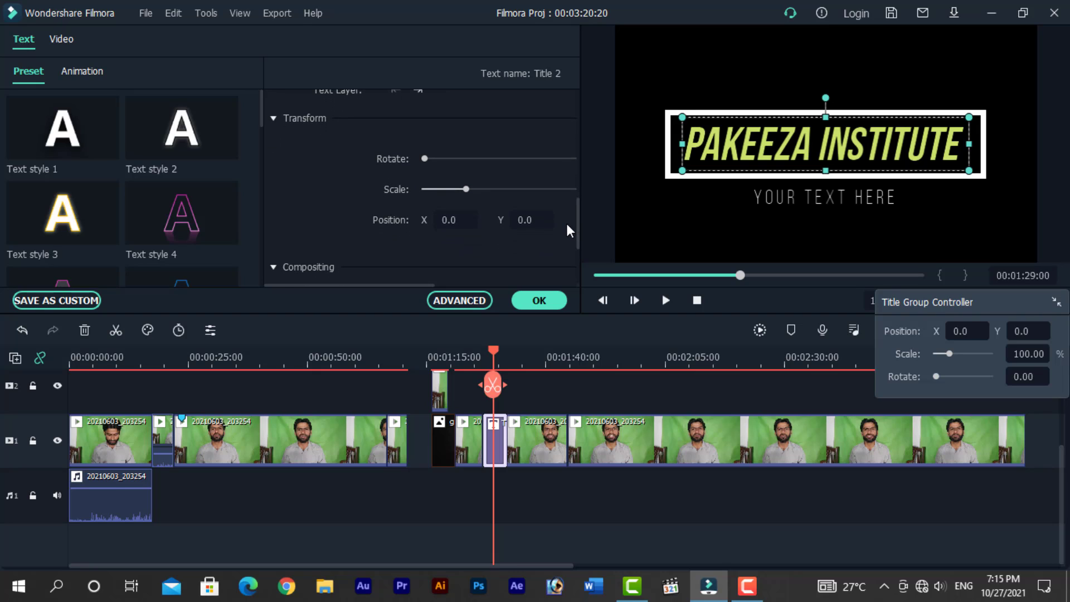
drag(426, 160, 517, 220)
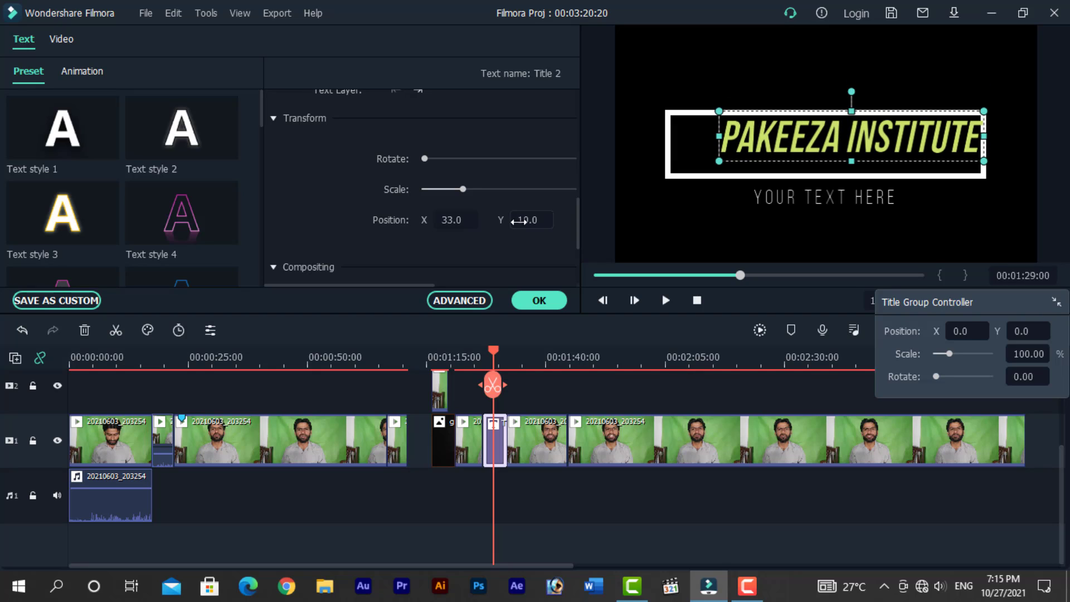
- Try Multiply and Linear Burn blending modes on the title, then set it back to Normal
drag(578, 225, 579, 260)
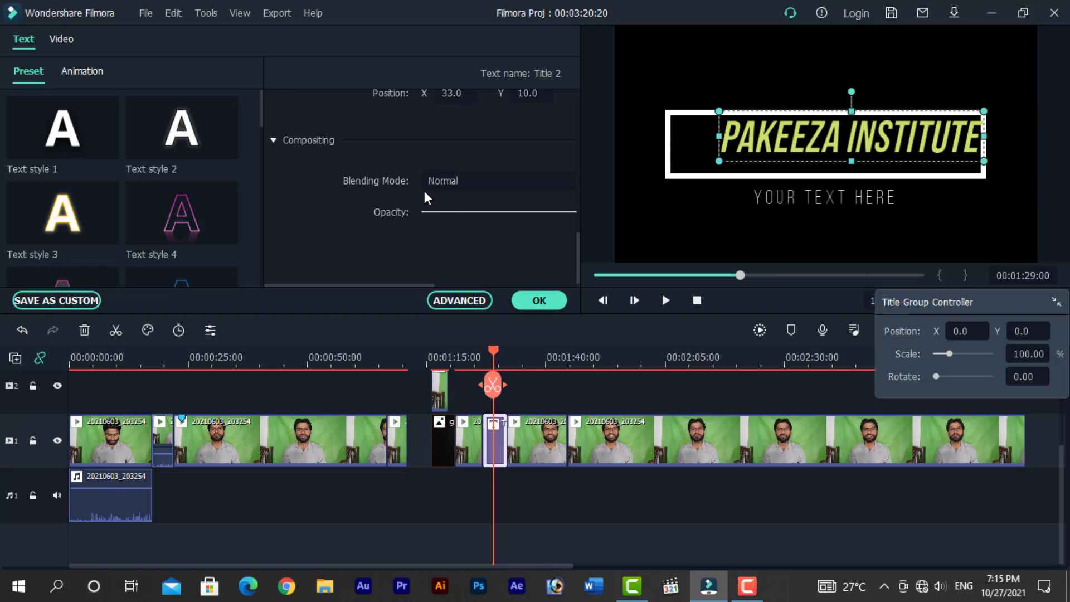
click(463, 180)
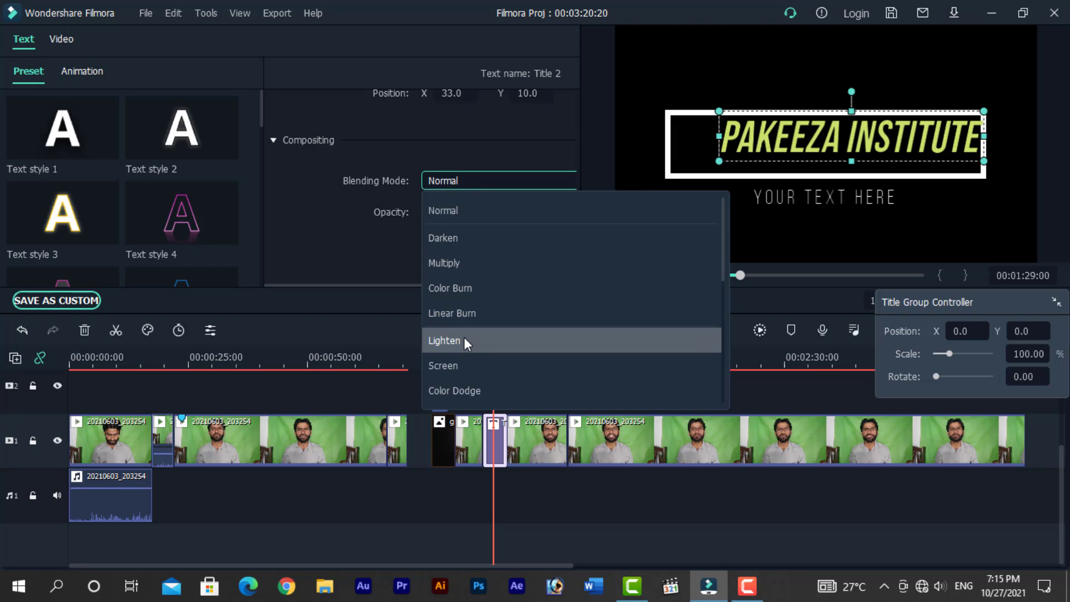
click(452, 263)
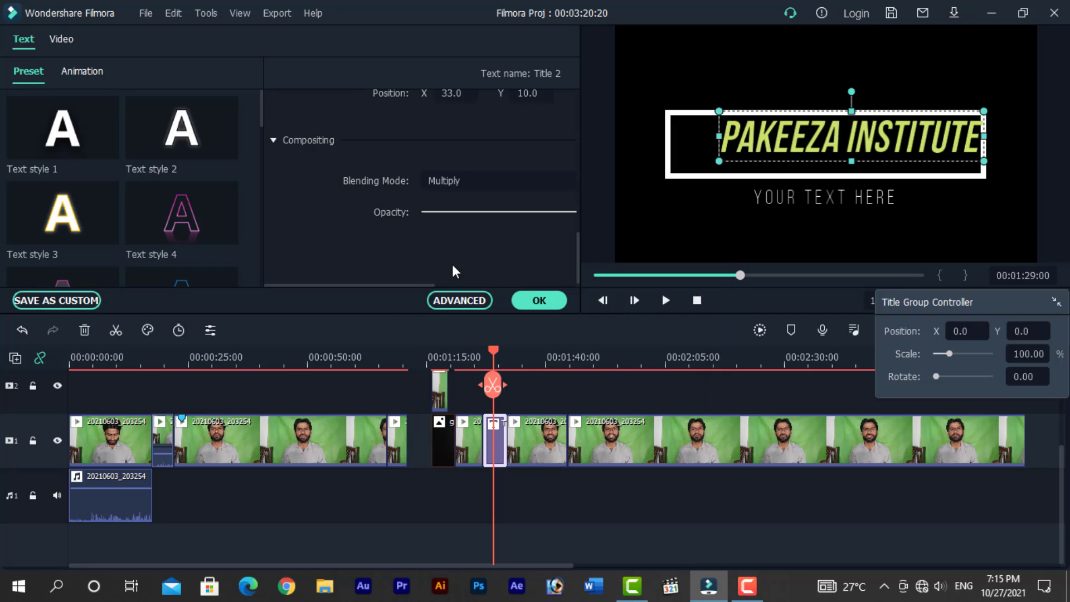
click(459, 181)
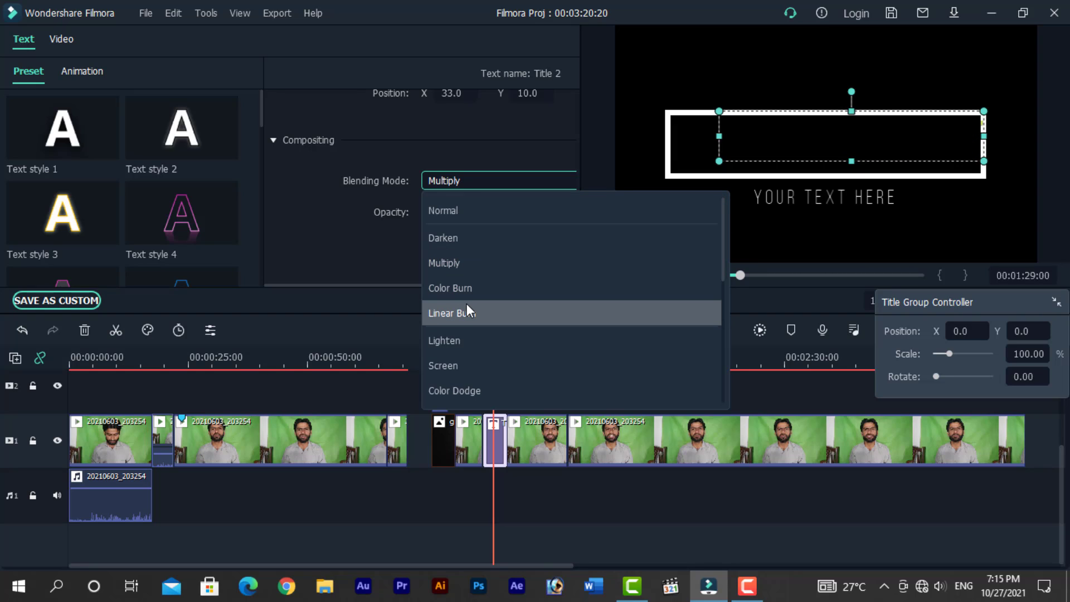
click(464, 311)
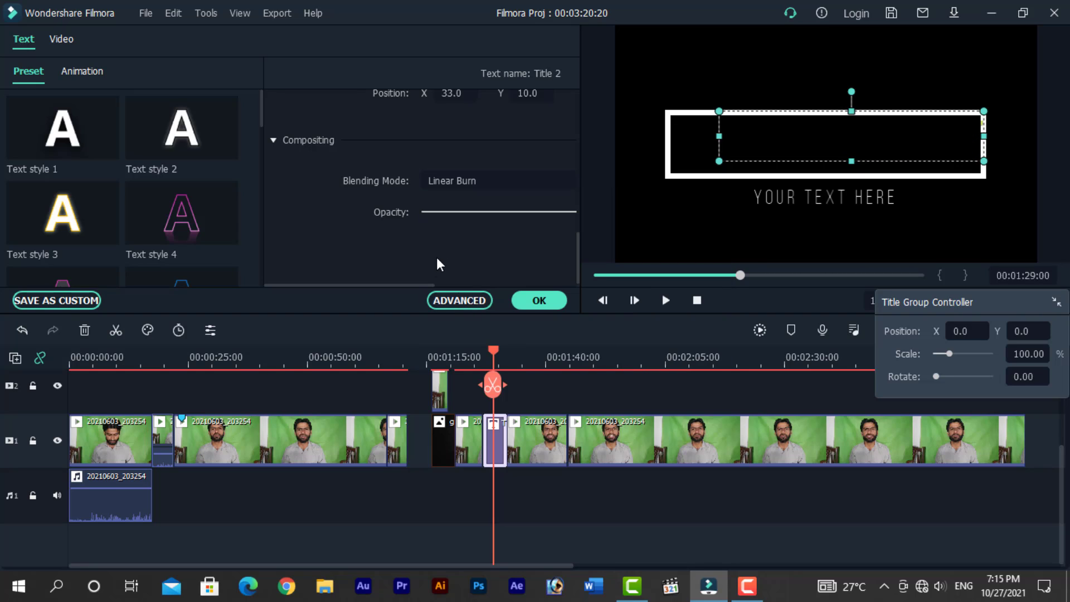
click(457, 182)
click(449, 205)
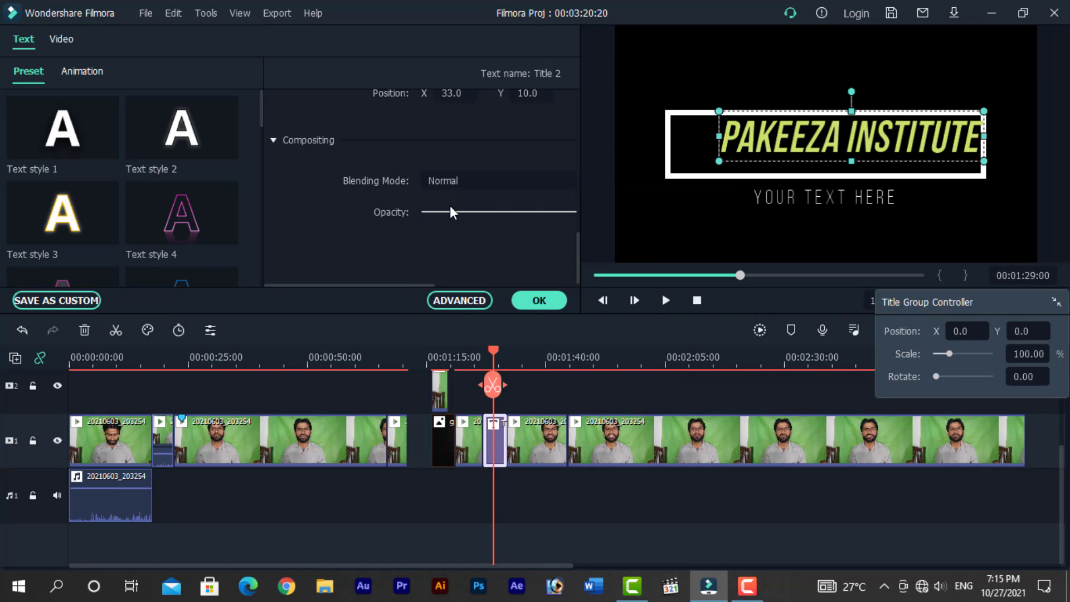
- Move the title back to the frame centre and open the Advanced text editor
drag(737, 139, 709, 153)
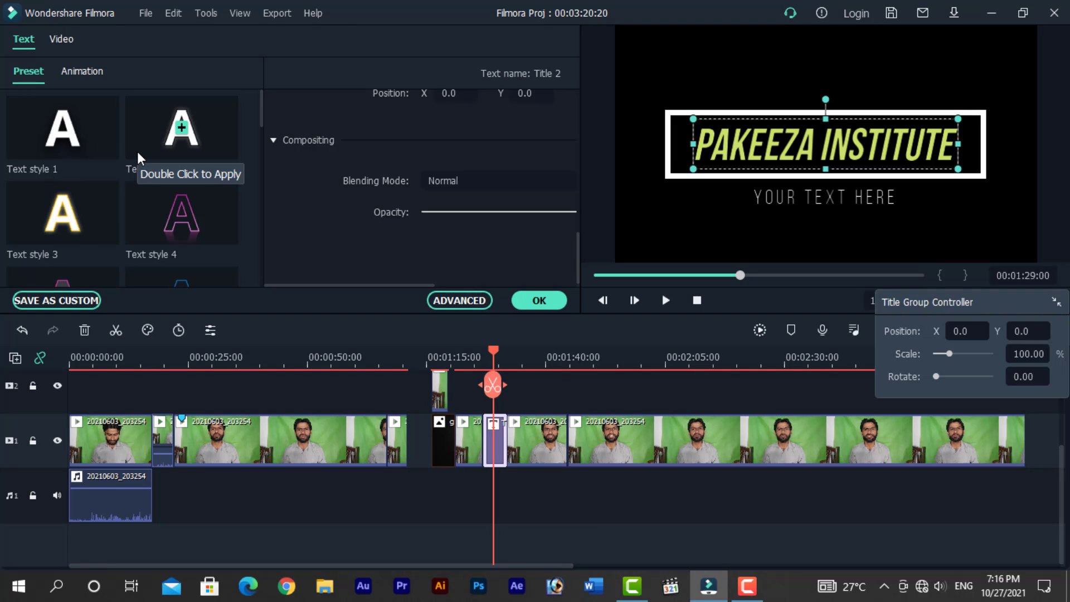
click(459, 301)
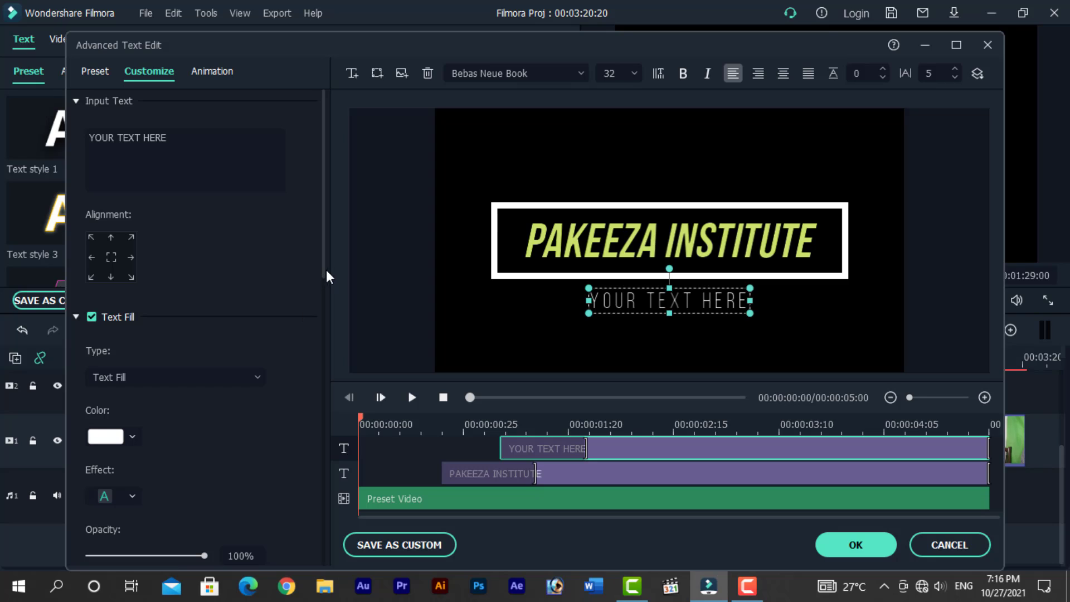
- Narrow the YOUR TEXT HERE subtitle box and move it slightly lower beneath the title
drag(323, 271, 323, 375)
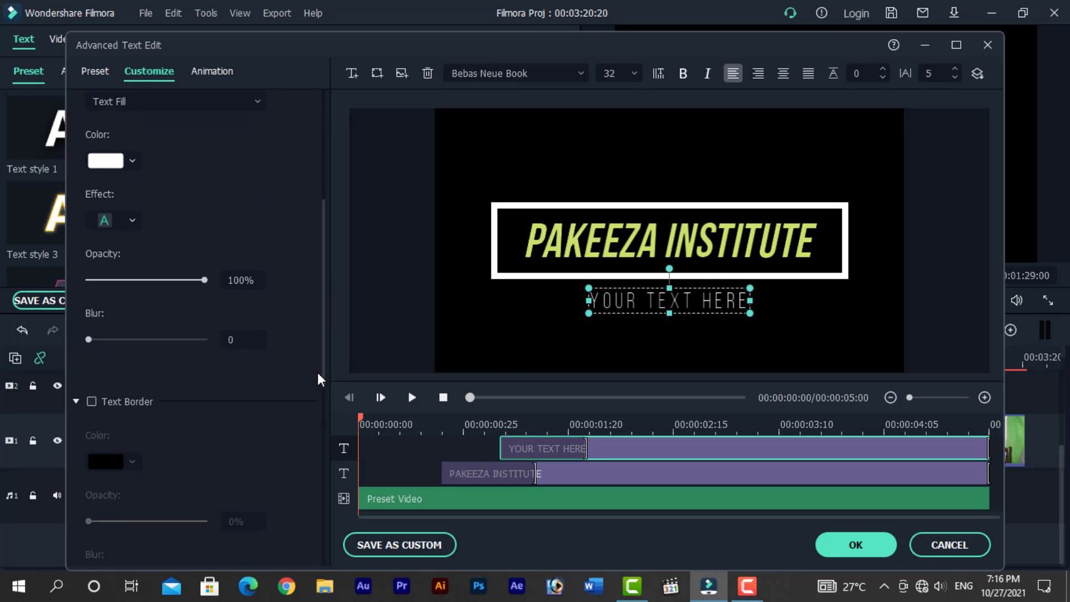
mouse_move(88, 339)
mouse_down()
mouse_move(179, 341)
mouse_move(86, 341)
mouse_up()
double_click(672, 301)
drag(747, 300, 715, 300)
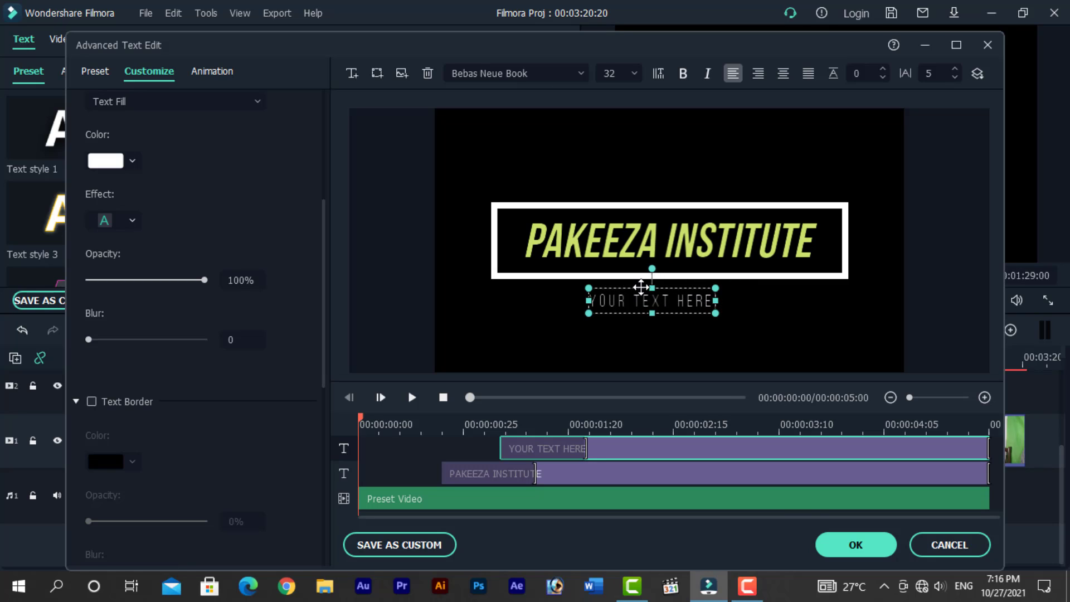
drag(653, 301, 714, 316)
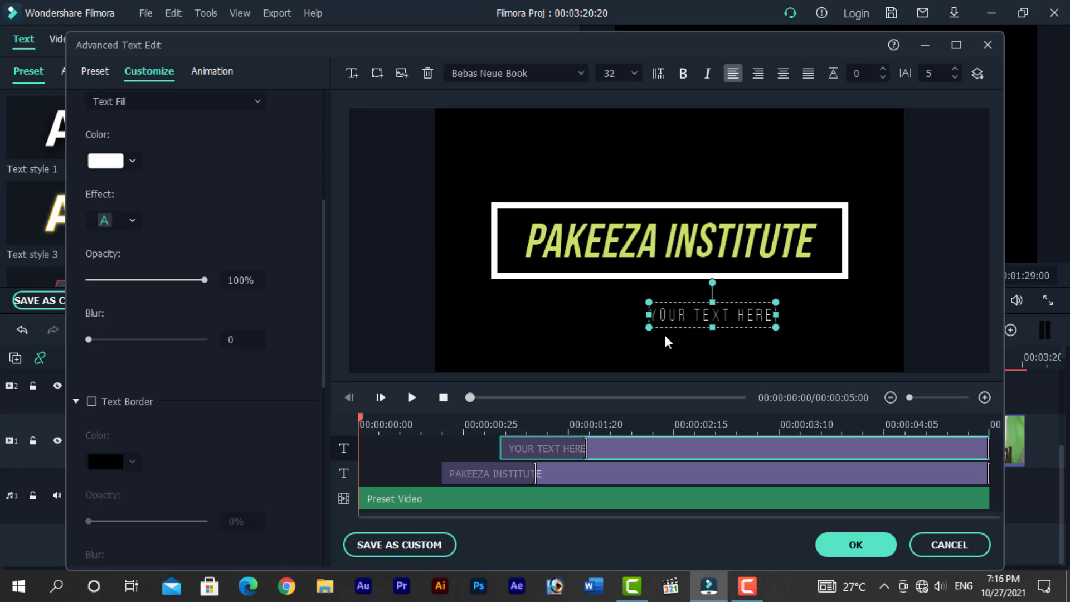
drag(709, 312, 688, 319)
- Replace the subtitle text with the presenter's full name
double_click(689, 322)
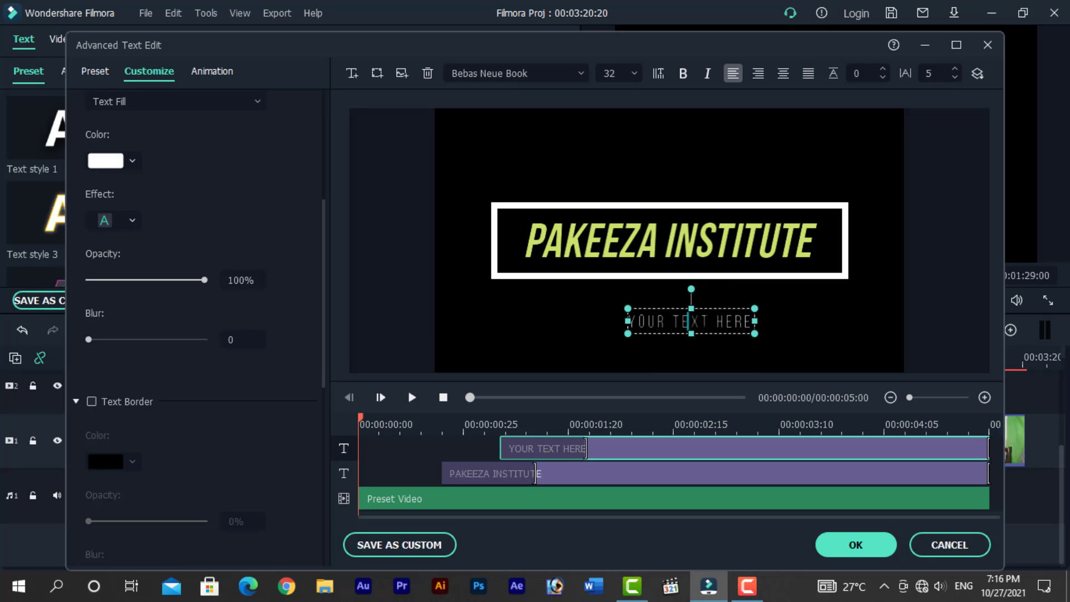
key(ctrl+a)
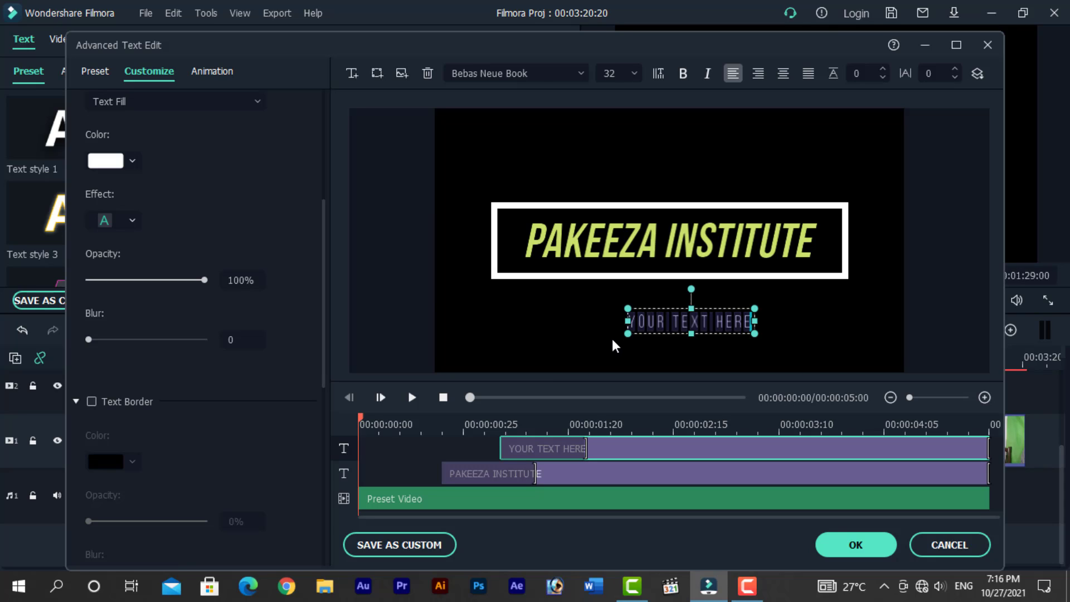
text(Sh)
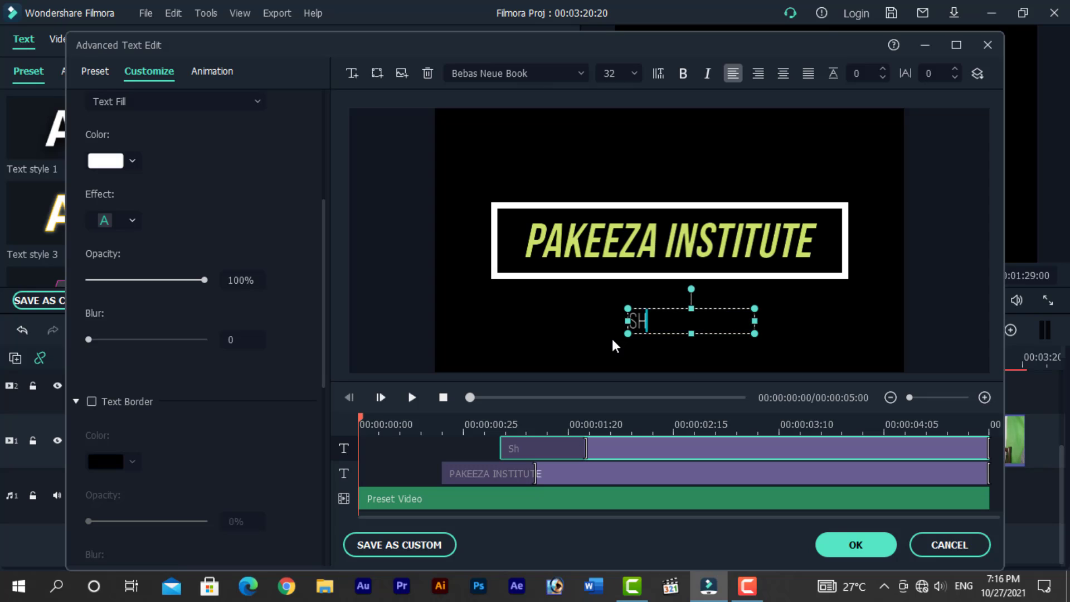
text(oaib Ahmad)
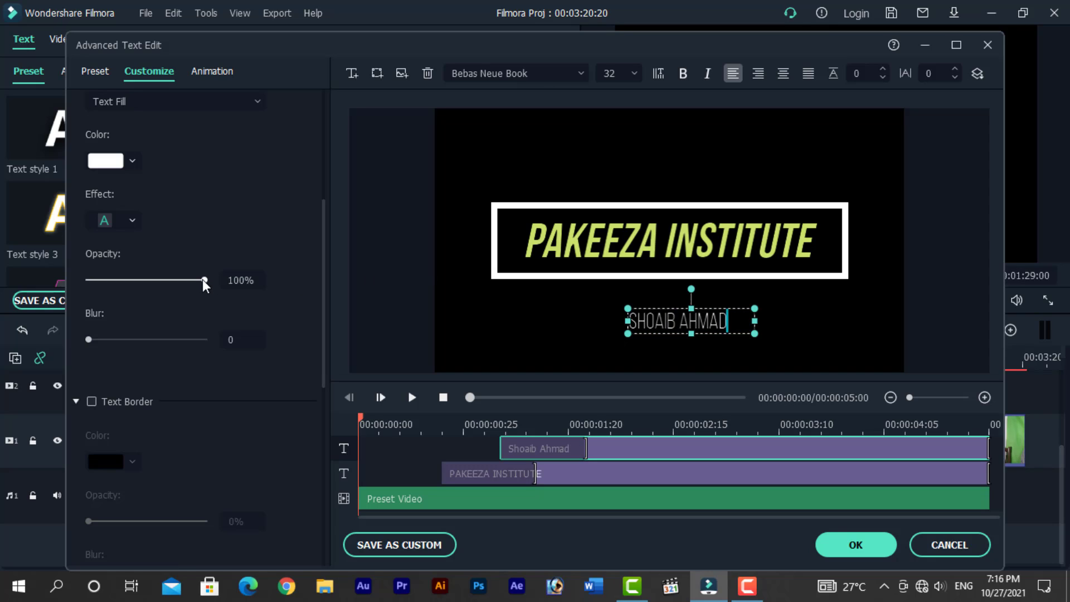
- Set the subtitle's opacity to 59% and switch its fill type to Gradient Fill
drag(204, 280, 158, 286)
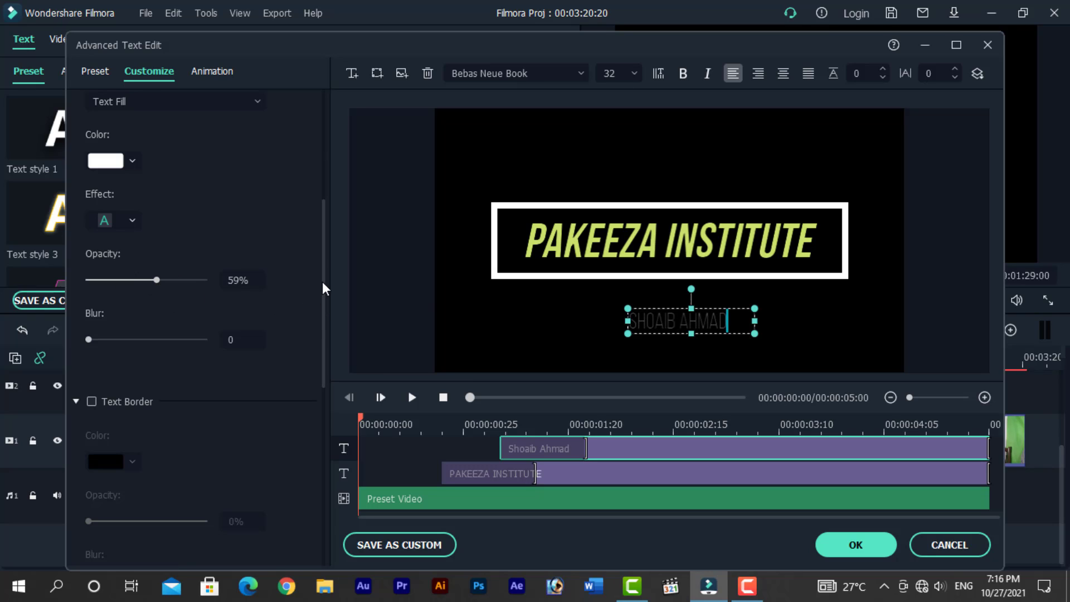
scroll(233, 217, up, 4)
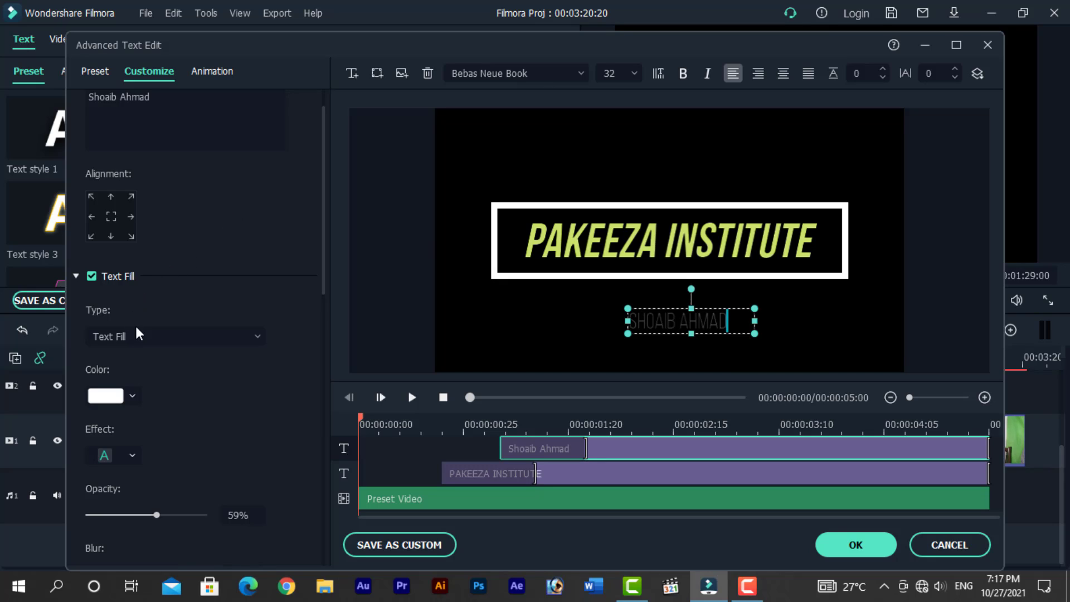
click(141, 341)
click(130, 389)
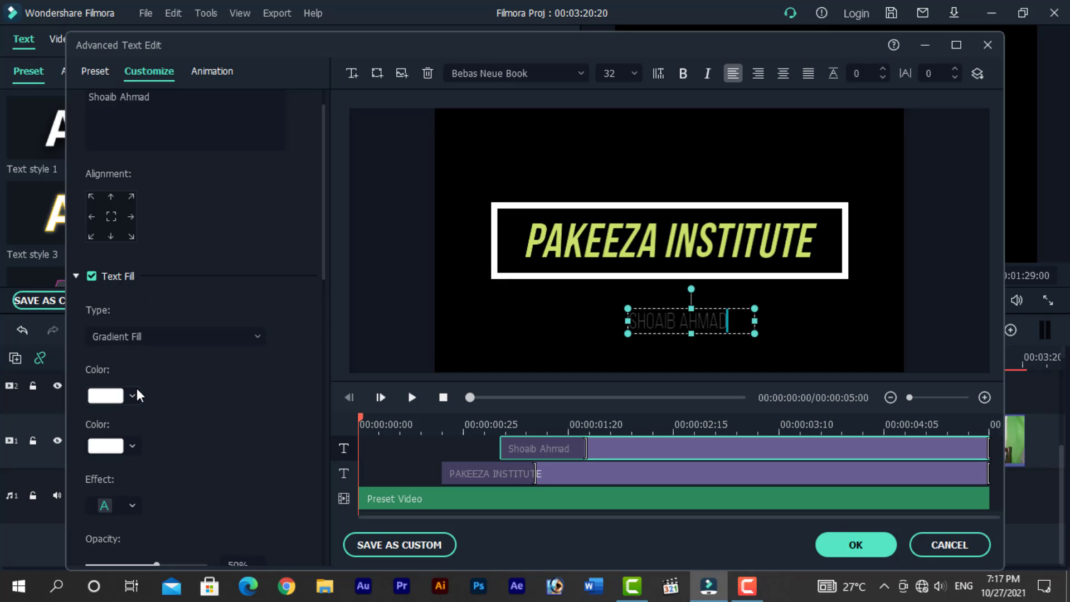
- Set the subtitle's gradient colours to light green and dark green, then close the editor without saving the changes
click(133, 397)
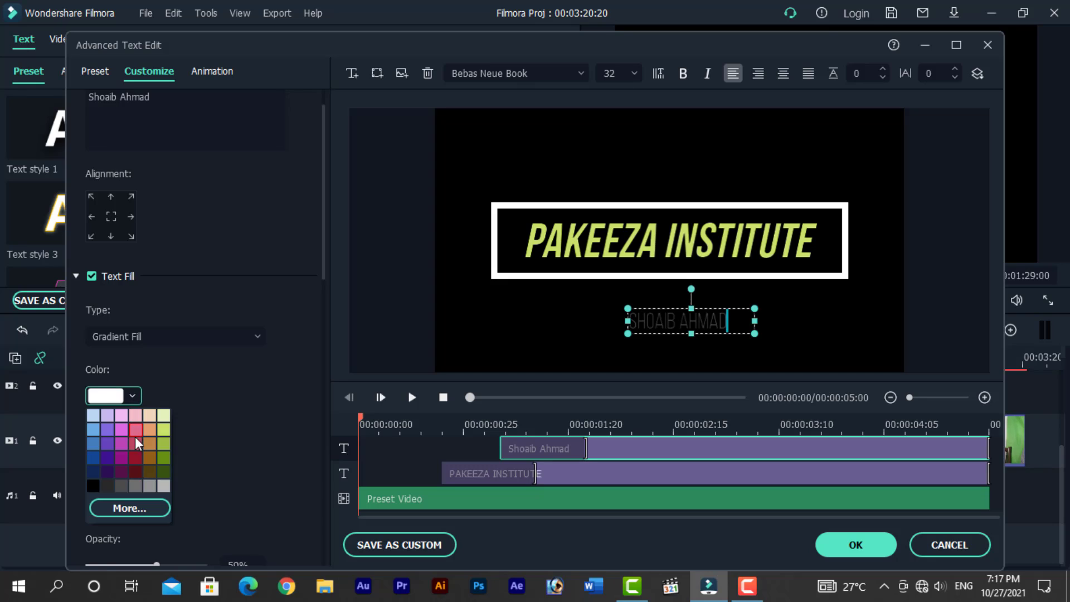
click(167, 448)
click(132, 446)
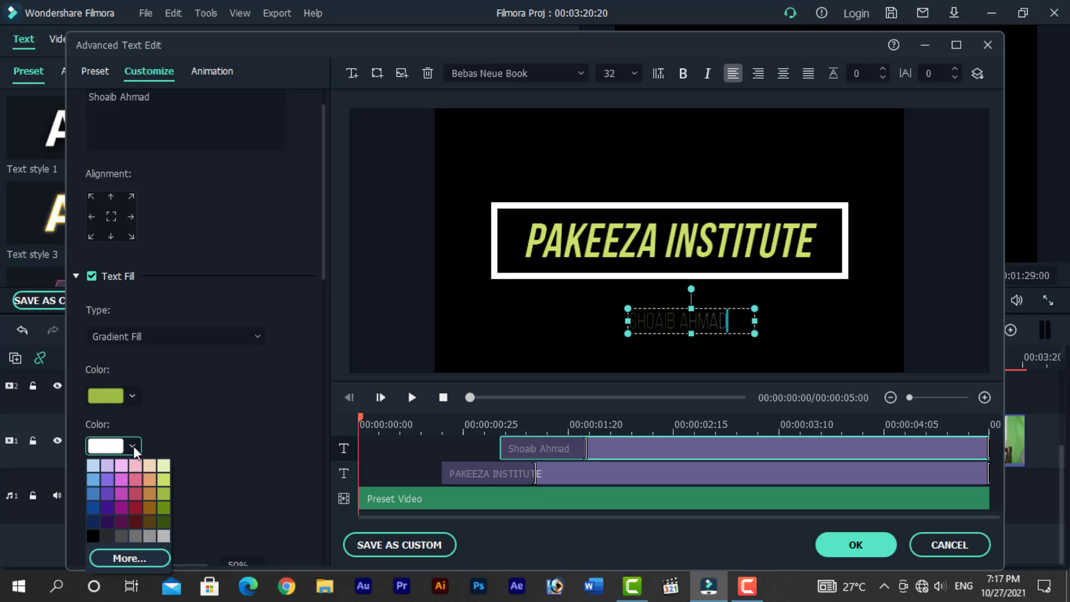
click(163, 524)
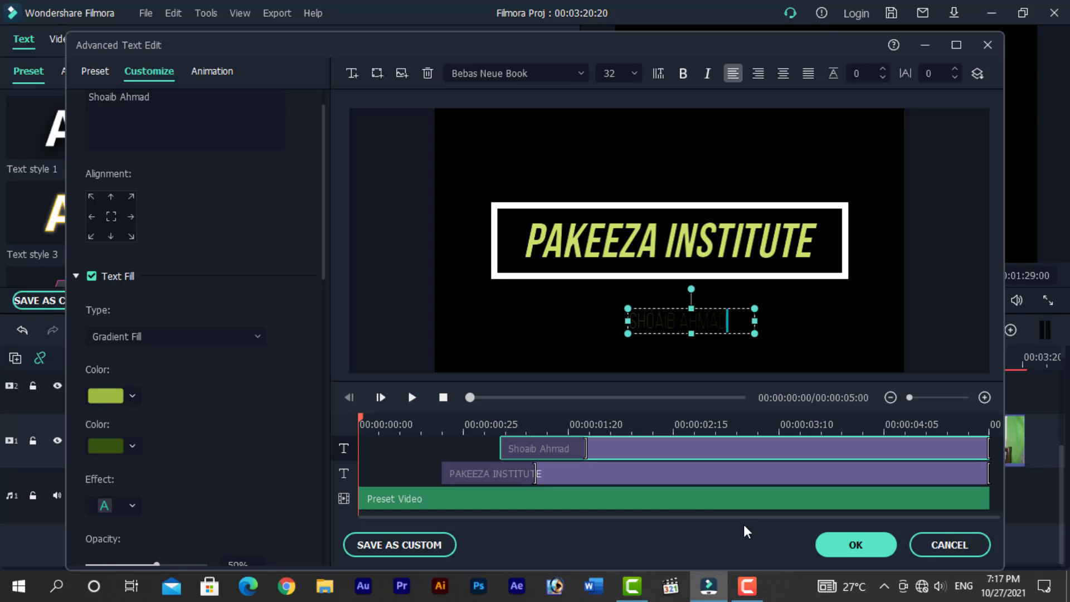
click(953, 552)
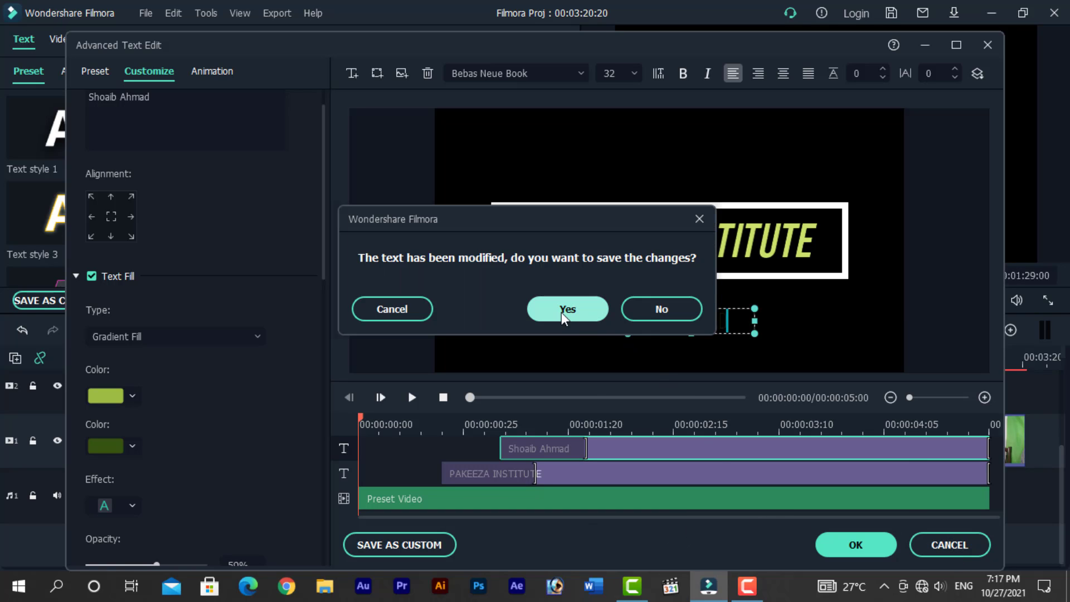
click(661, 309)
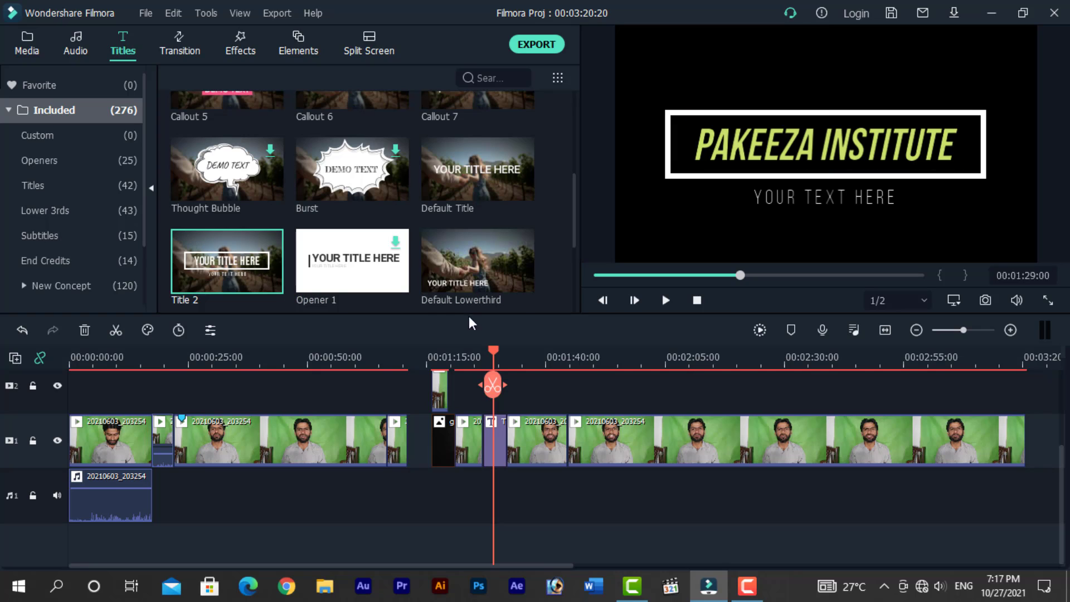
- Open the title's settings and apply Text style 6 to the YOUR TEXT HERE subtitle
double_click(494, 442)
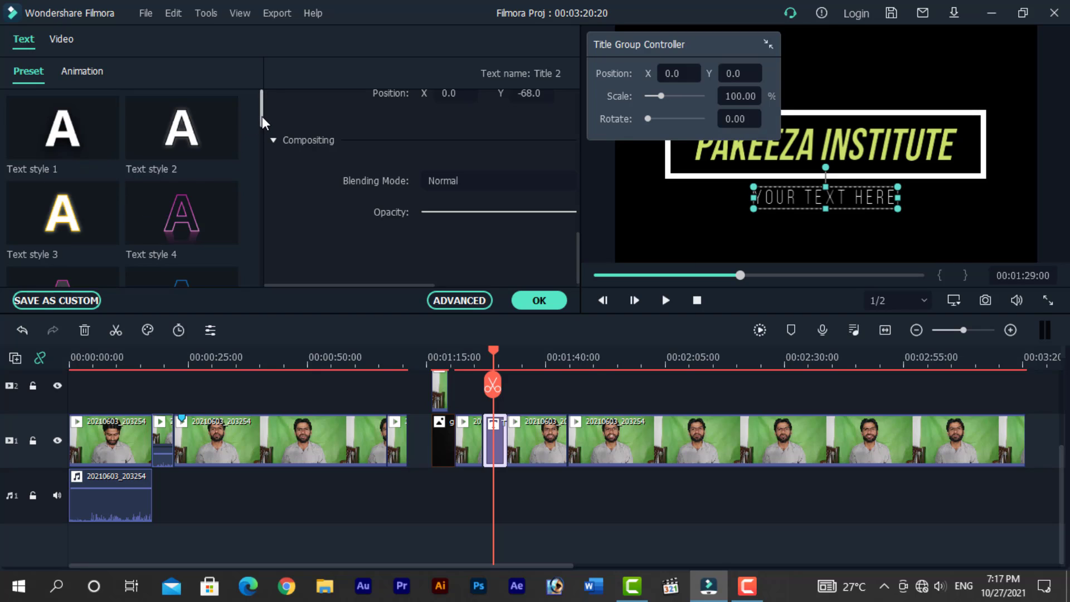
drag(262, 116, 256, 150)
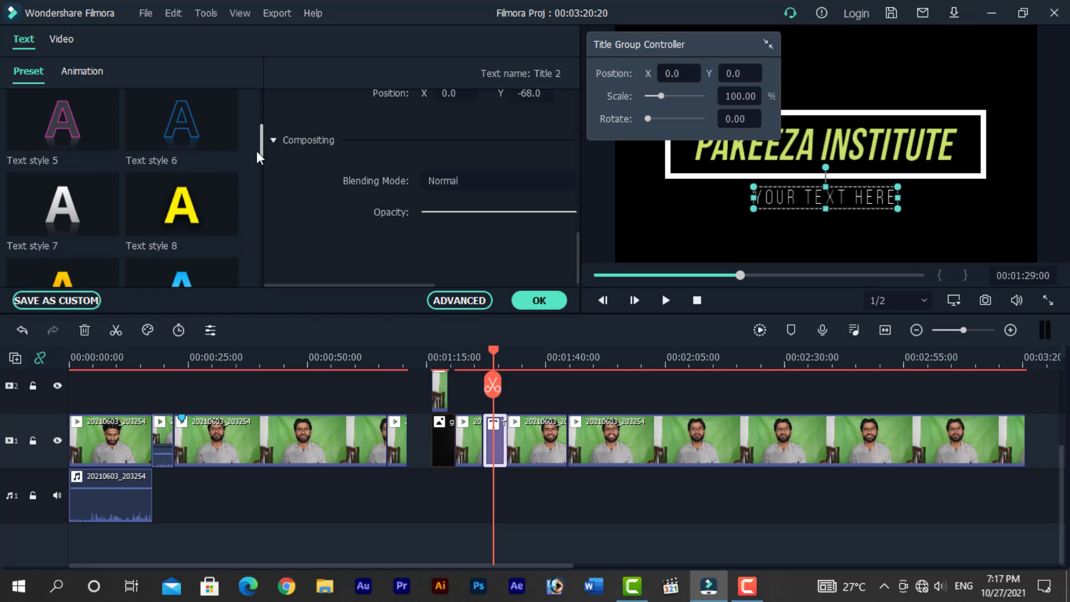
click(182, 207)
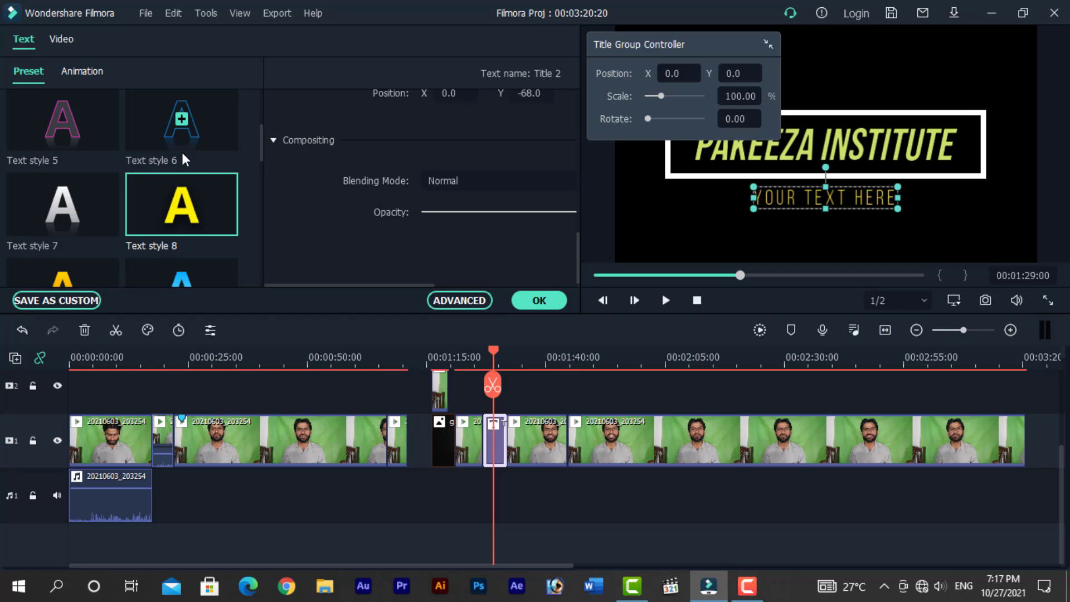
double_click(182, 118)
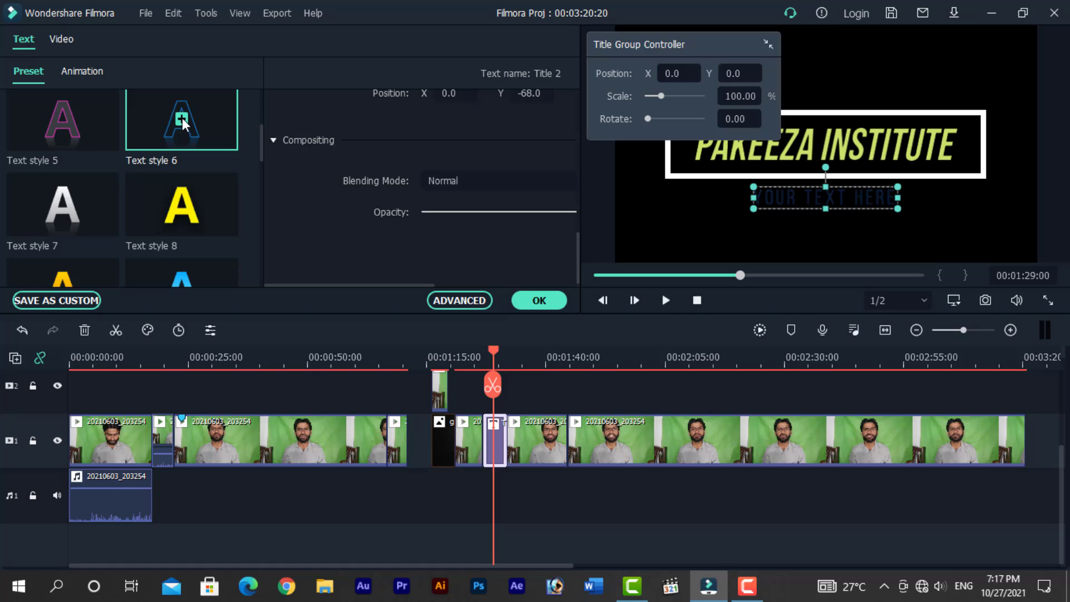
- Select the PAKEEZA INSTITUTE title and try Text styles 6, 8, 7 and 5 on it
click(837, 146)
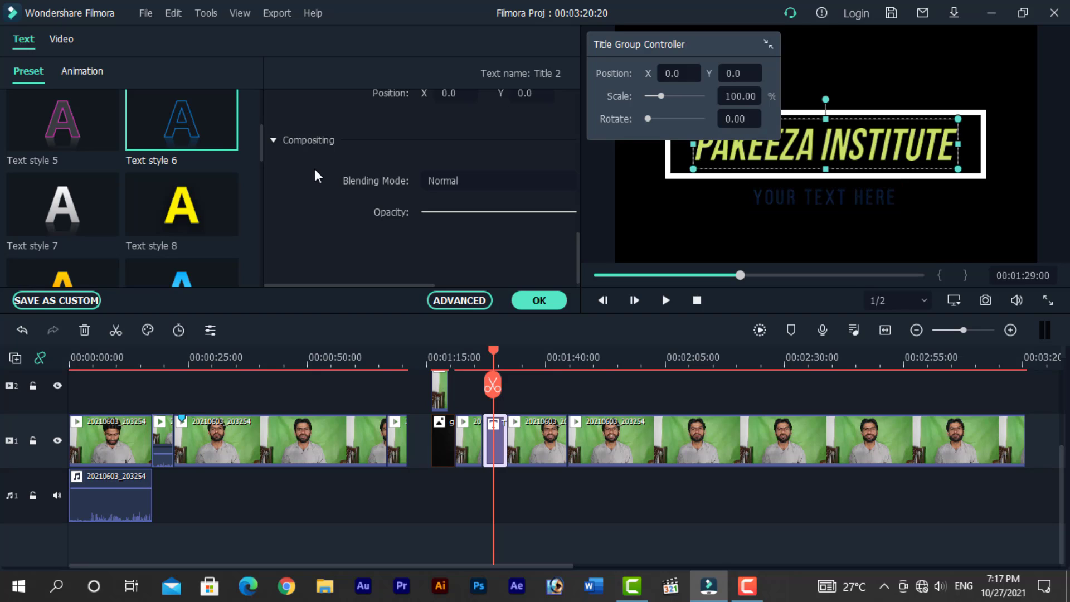
double_click(183, 122)
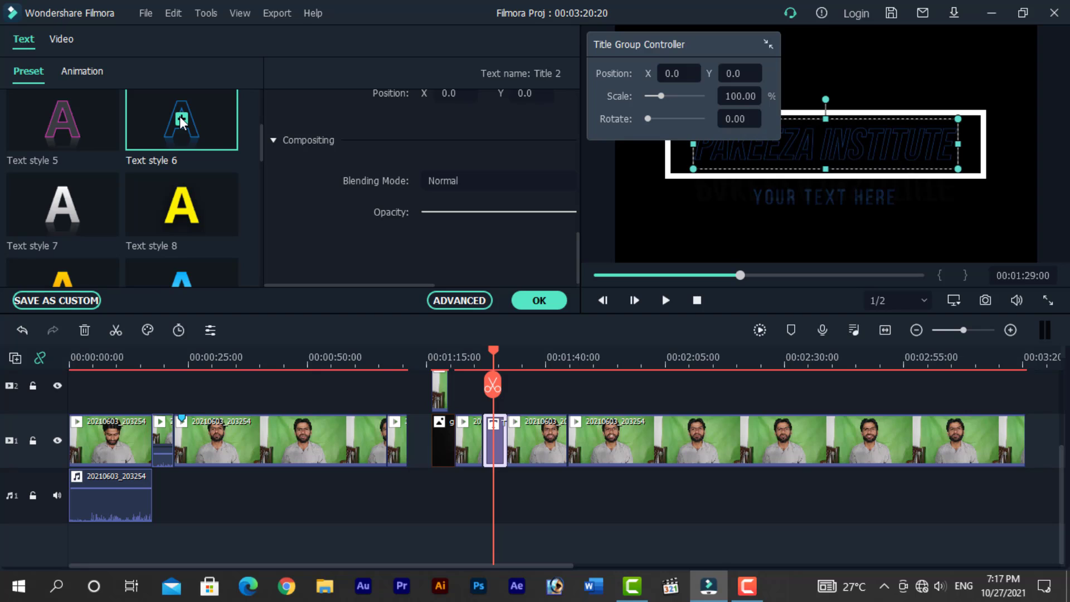
double_click(184, 200)
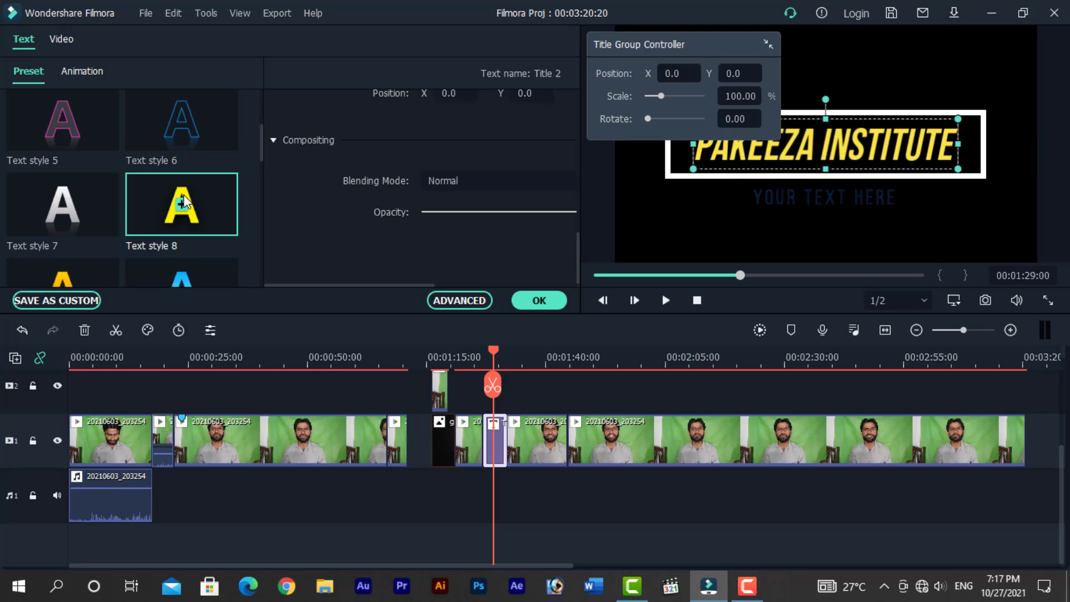
double_click(63, 205)
double_click(63, 123)
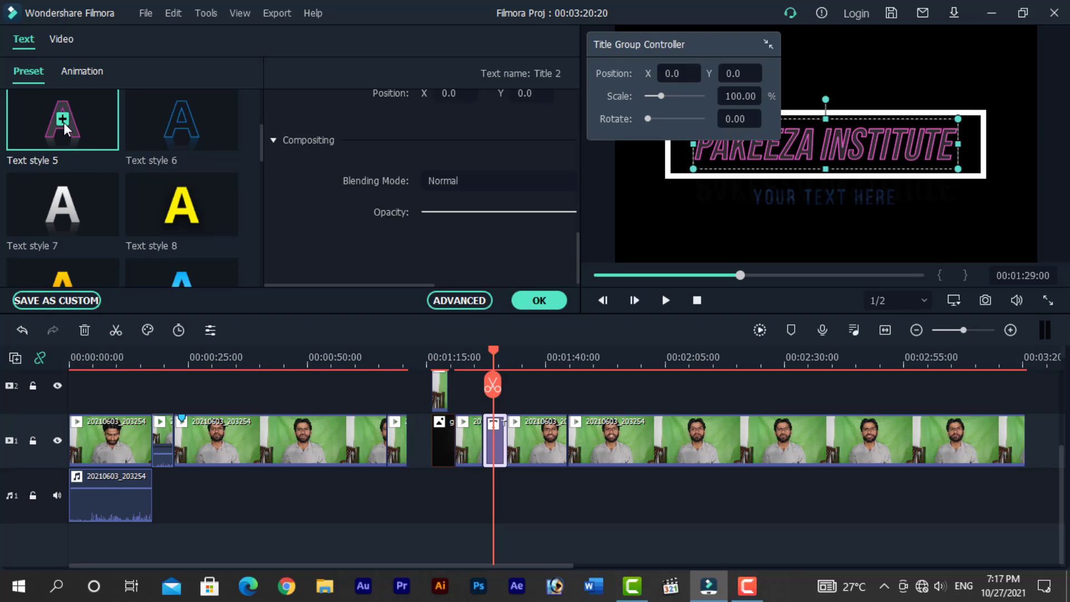
- Apply Text style 20 to the PAKEEZA INSTITUTE title
scroll(199, 195, down, 8)
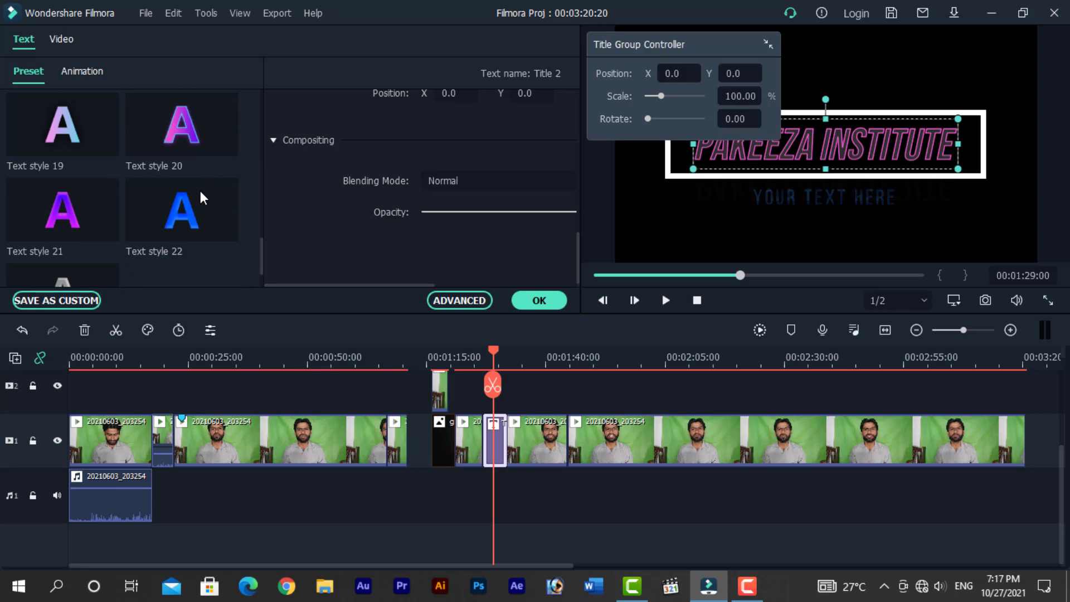
double_click(185, 132)
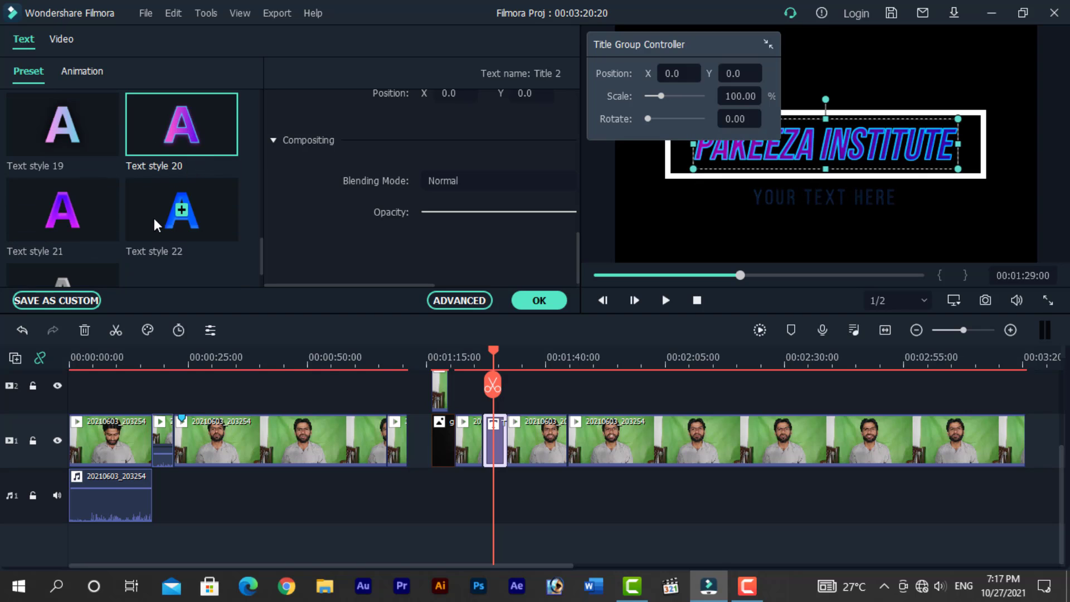
double_click(179, 206)
double_click(181, 127)
- Set the title's animation to No Animation and move the Title Group Controller aside
click(89, 74)
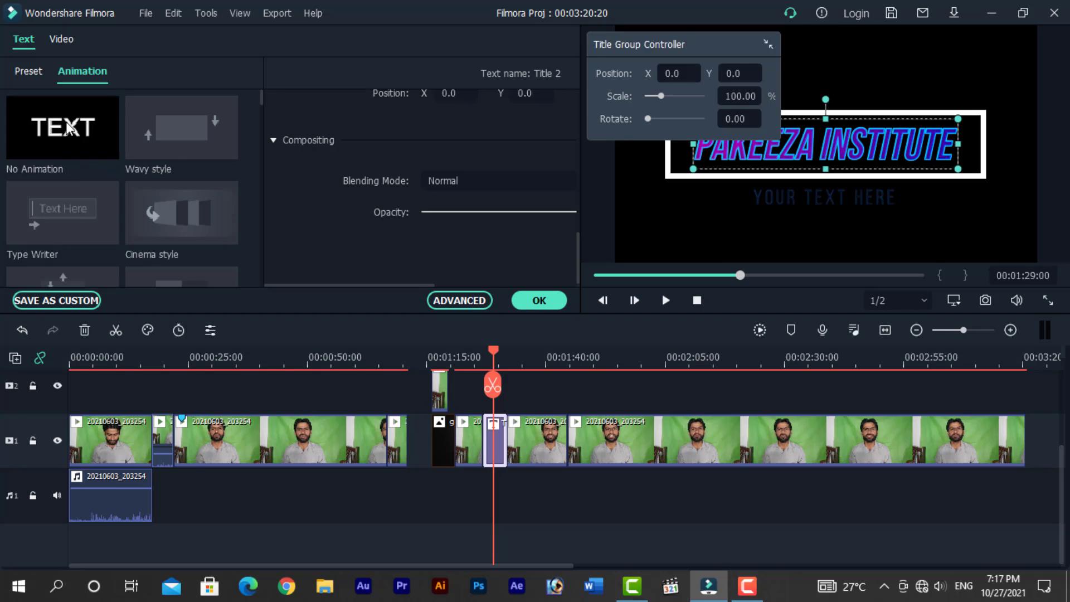
click(67, 123)
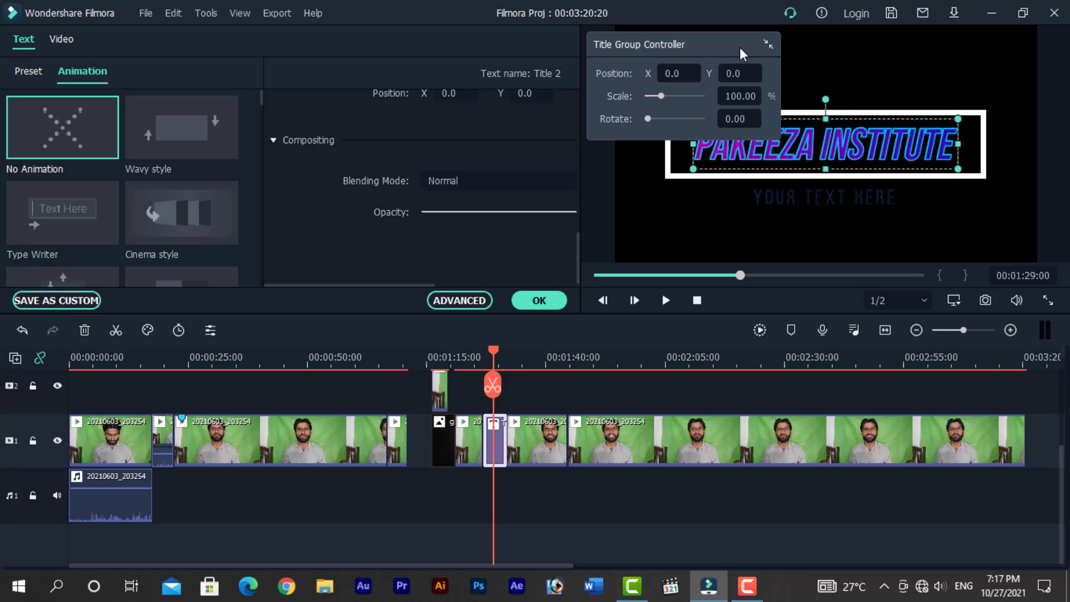
drag(741, 43, 637, 43)
- Play the title section of the timeline in the preview
drag(486, 347, 485, 350)
key(space)
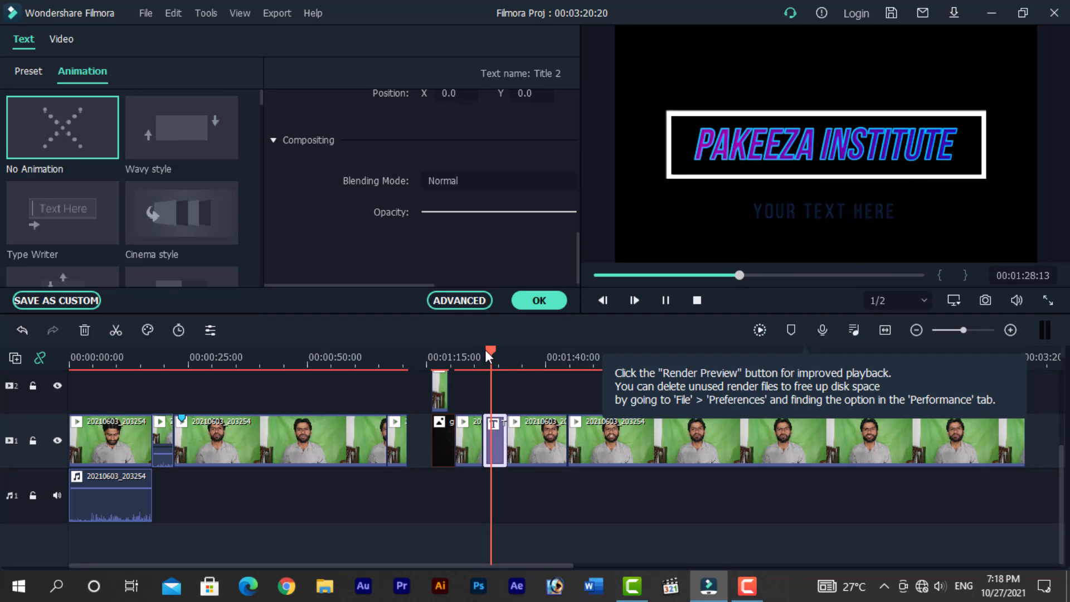
key(space)
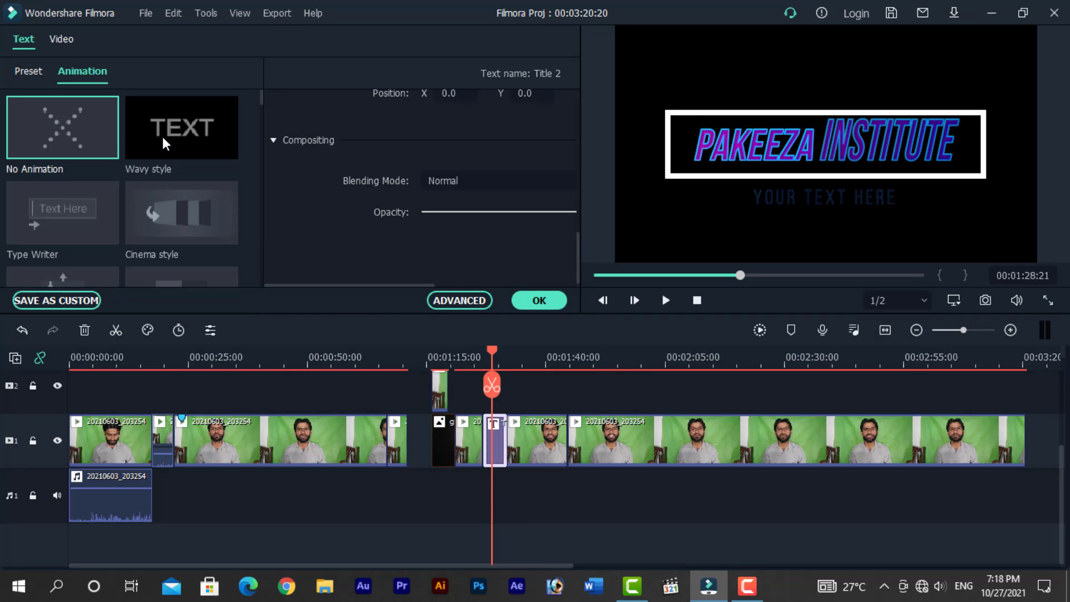
click(488, 350)
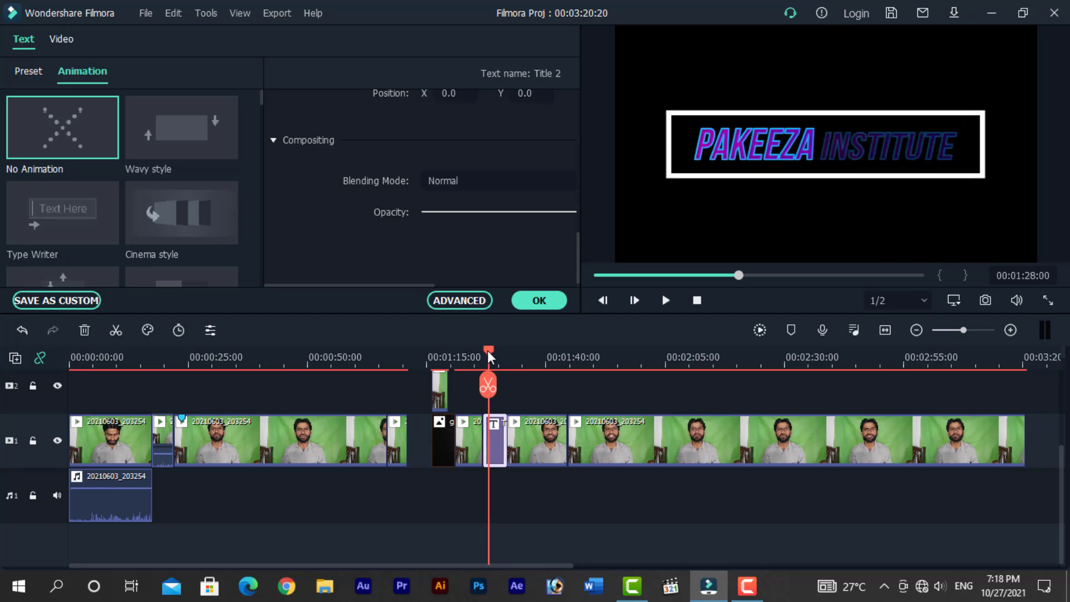
click(482, 352)
key(space)
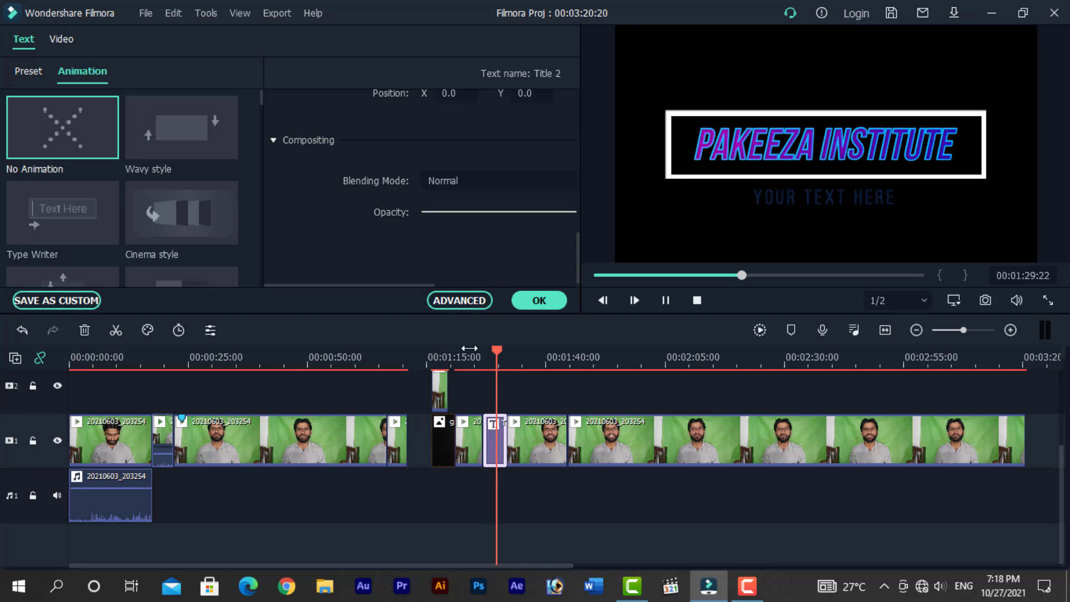
key(space)
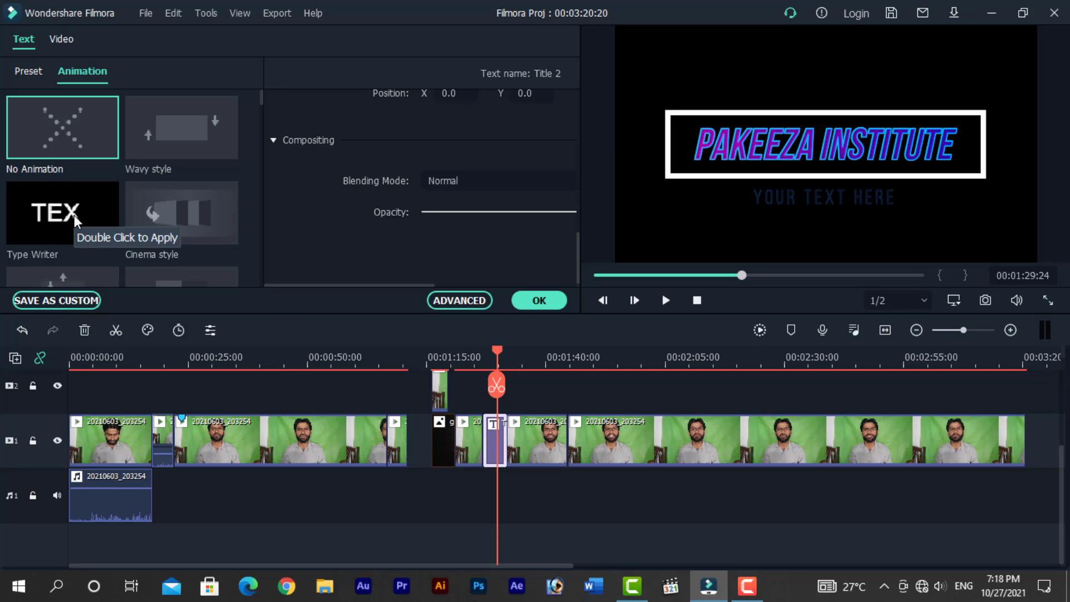
- Apply the Type Writer animation to the title and play it back
double_click(72, 215)
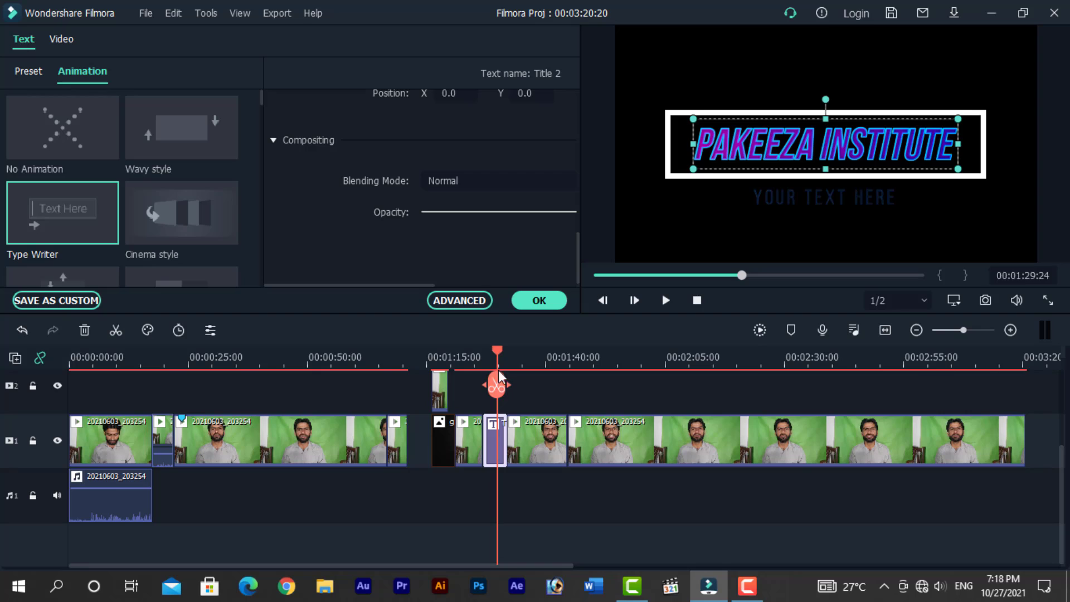
drag(498, 349, 484, 350)
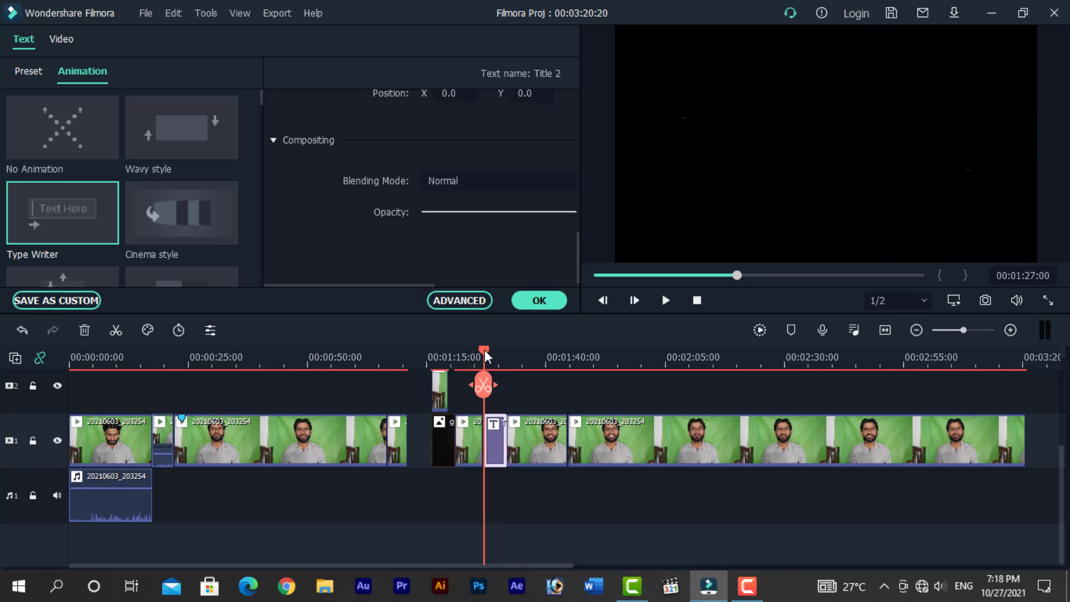
key(space)
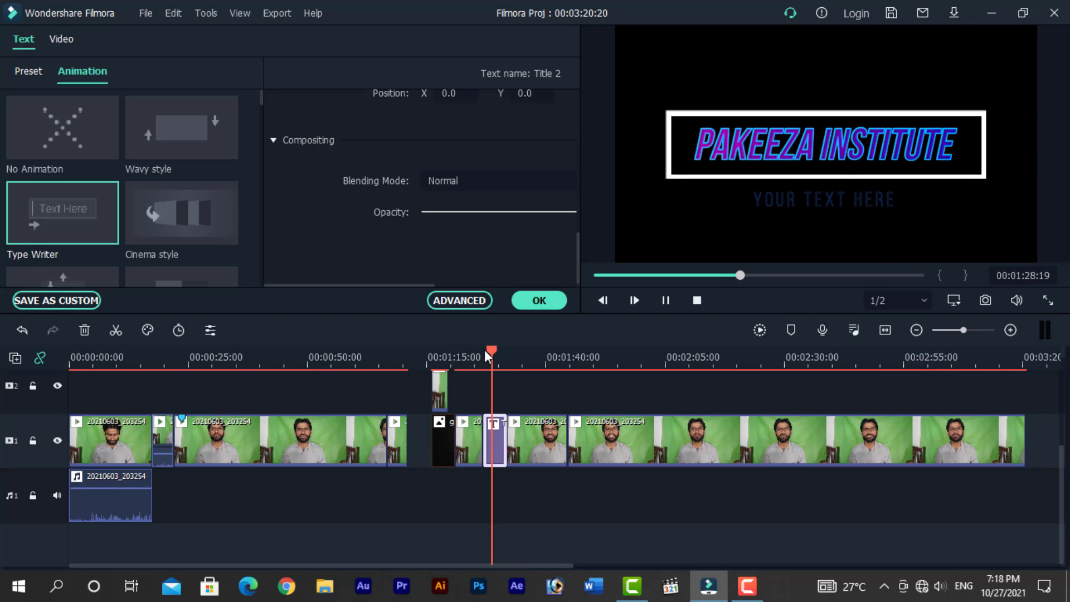
key(space)
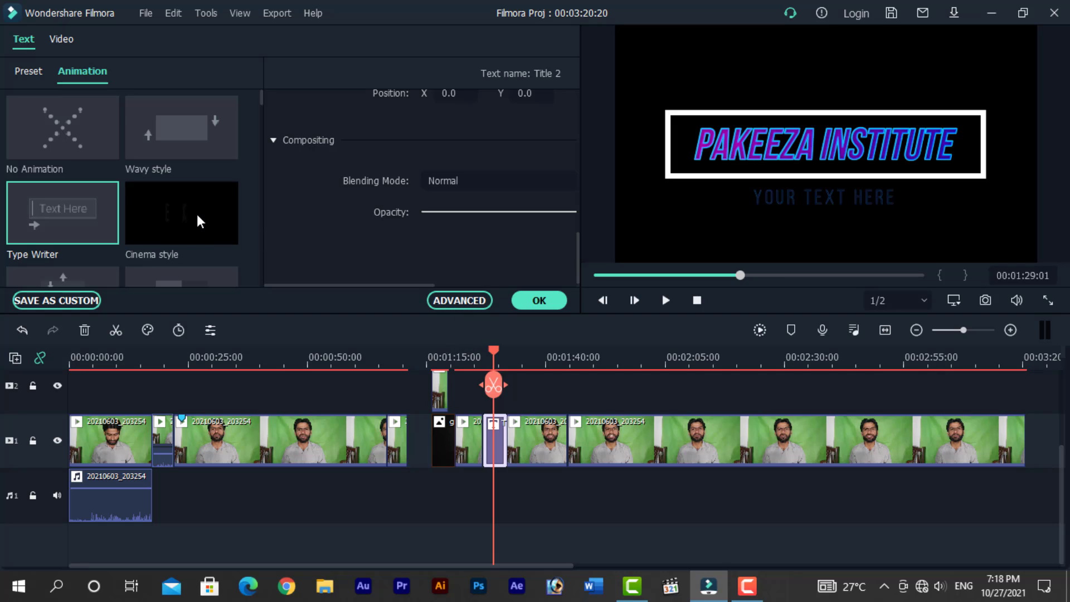
- Apply the Cinema style animation to the title and play it back
double_click(212, 224)
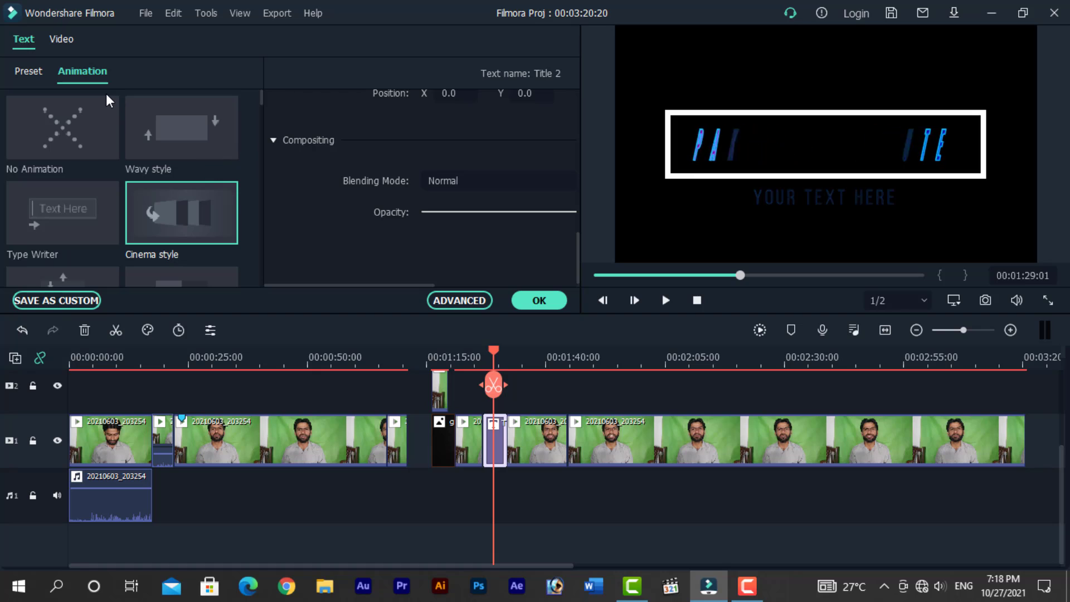
click(486, 351)
key(space)
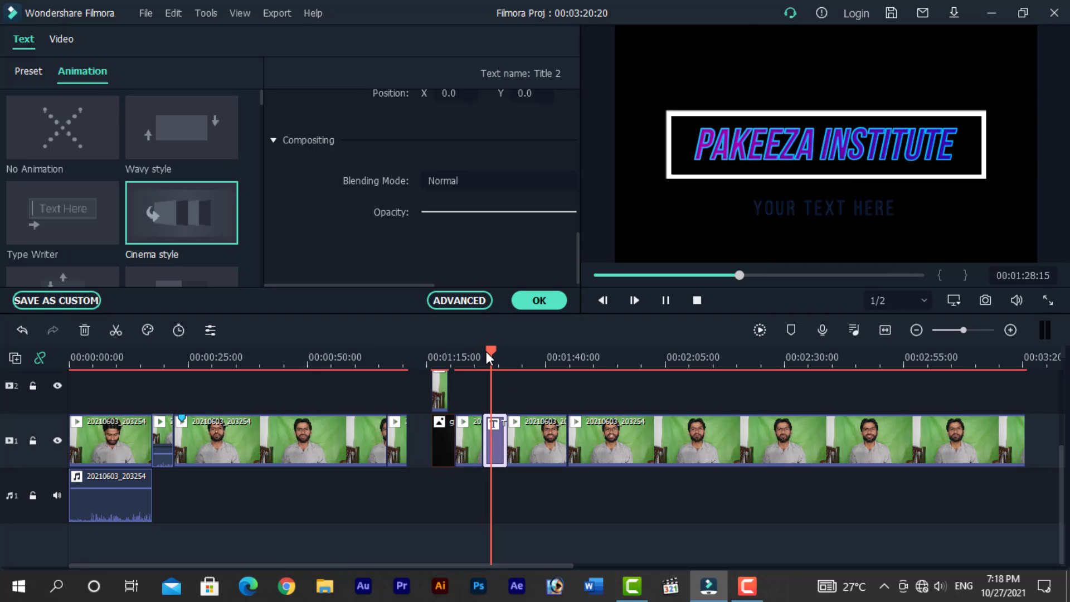
key(space)
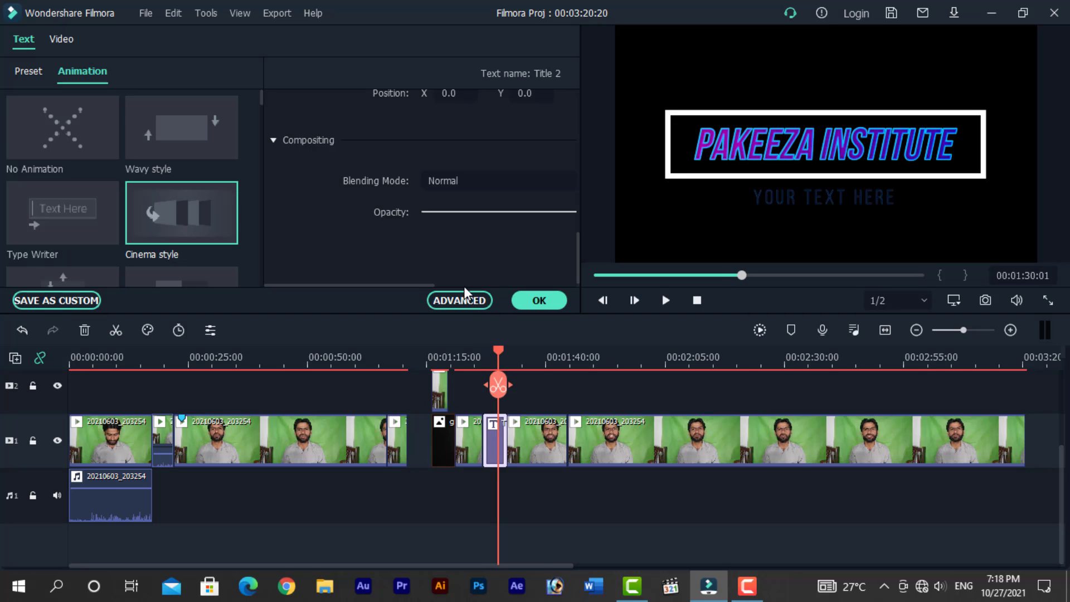
- Look through the other animation presets, then apply the title edits
scroll(189, 209, down, 10)
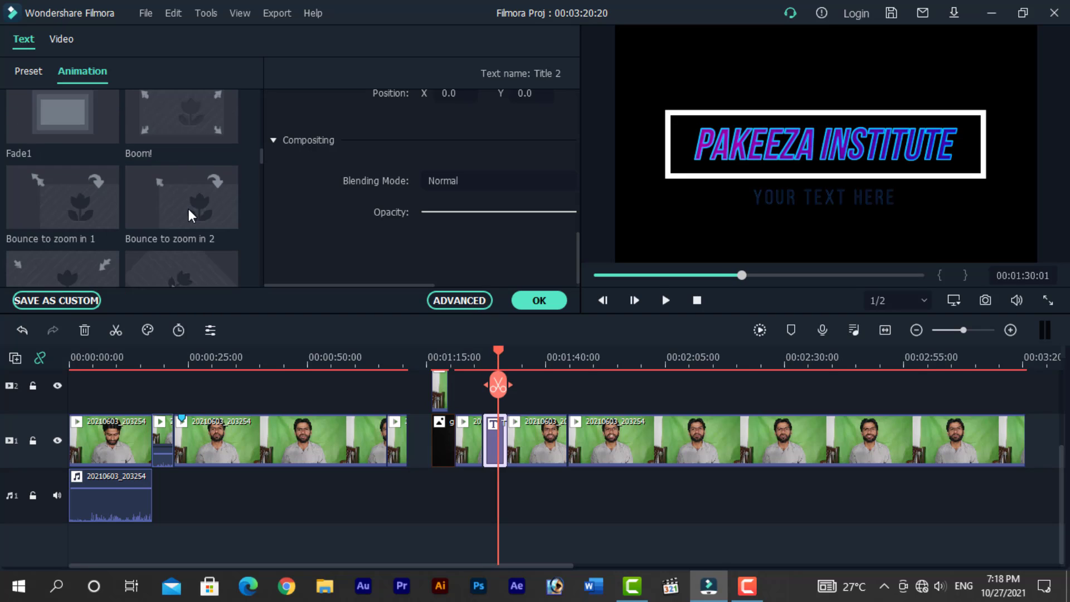
scroll(188, 214, down, 3)
scroll(189, 216, down, 4)
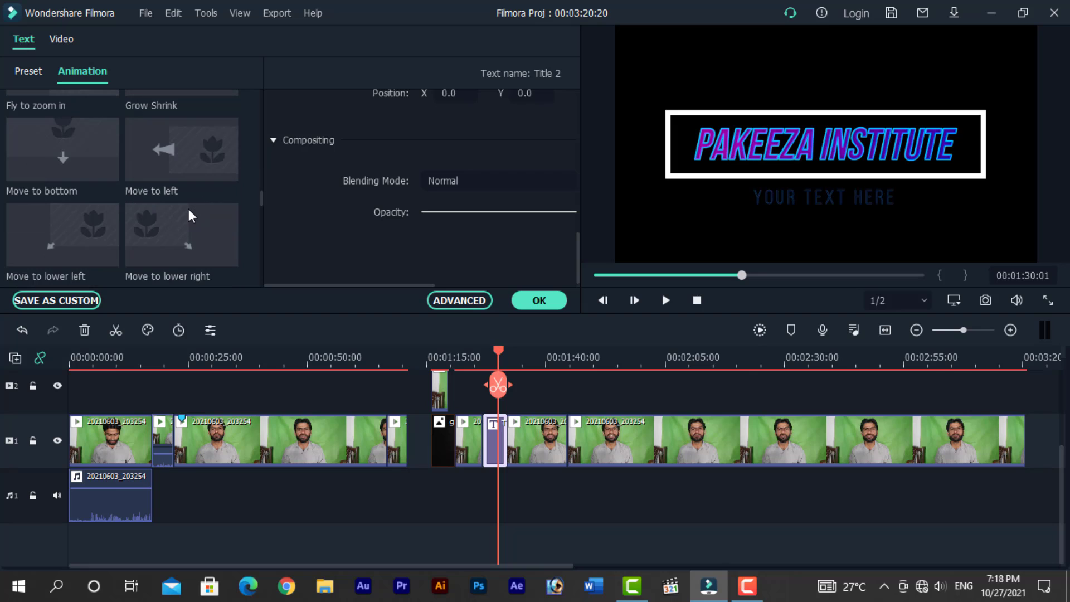
scroll(188, 216, up, 7)
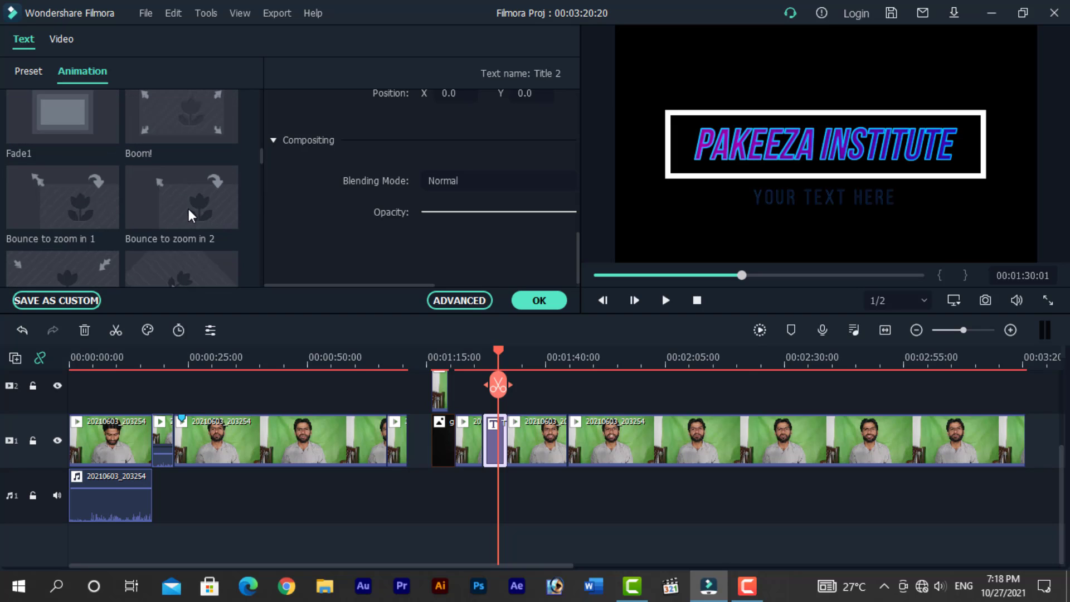
scroll(188, 214, up, 6)
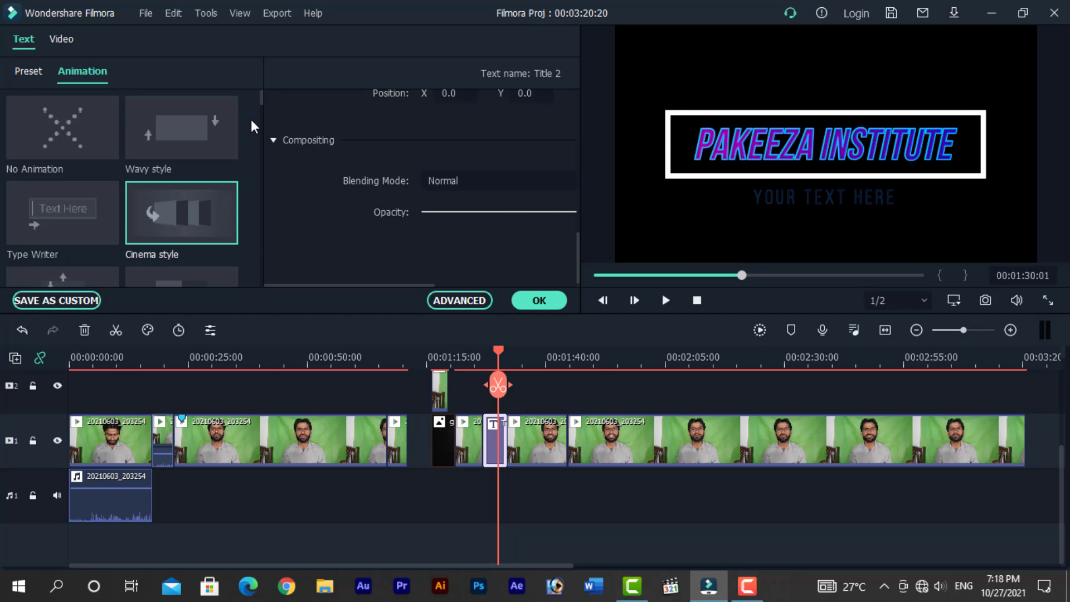
click(37, 72)
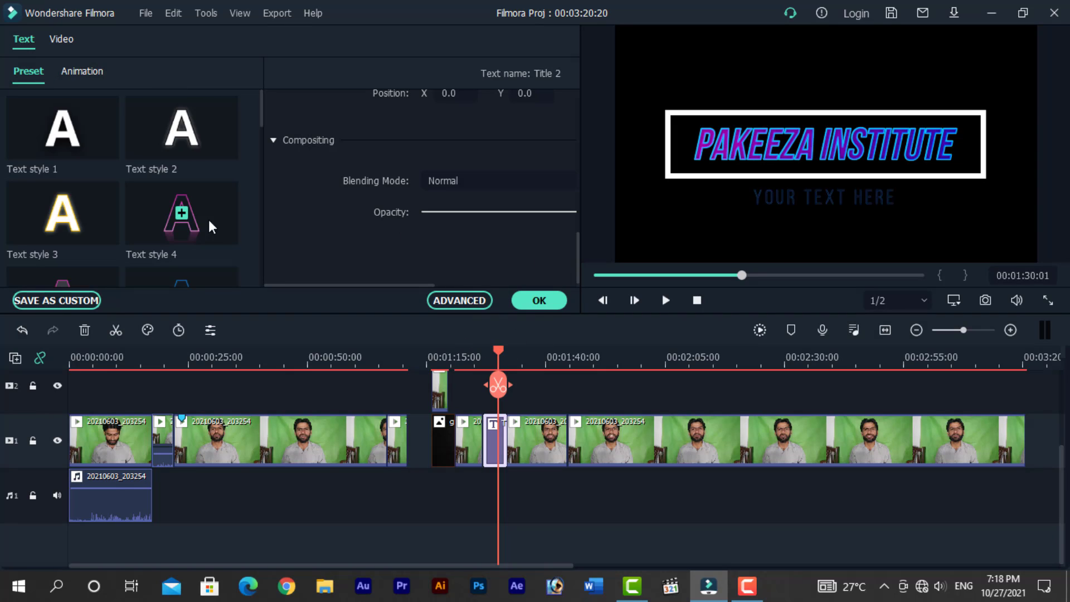
click(540, 301)
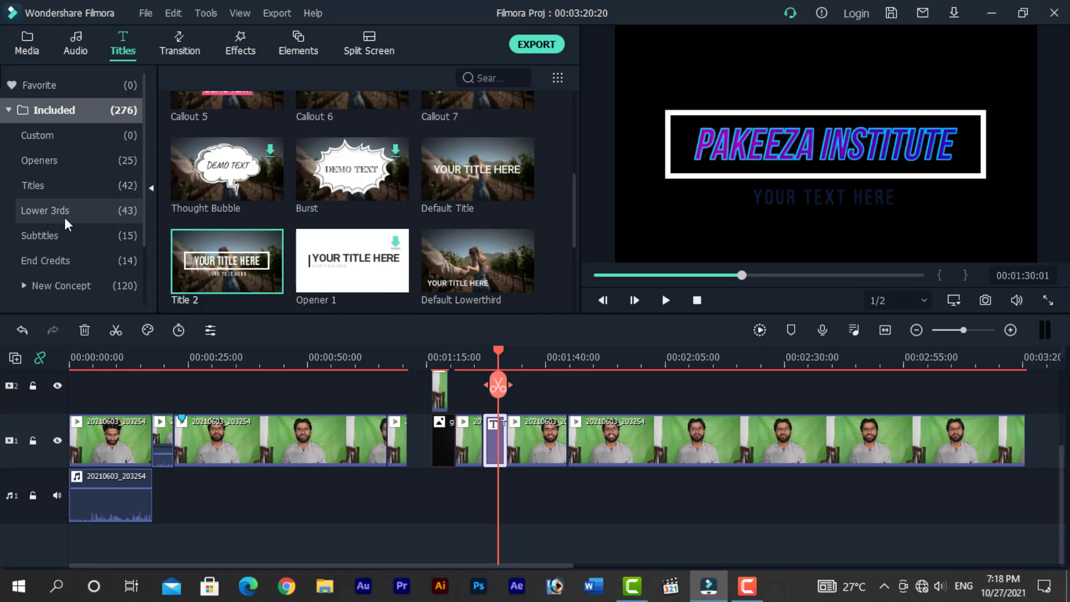
- Play back the styled PAKEEZA INSTITUTE title section in the preview and return the playhead to it
drag(499, 353, 485, 354)
key(space)
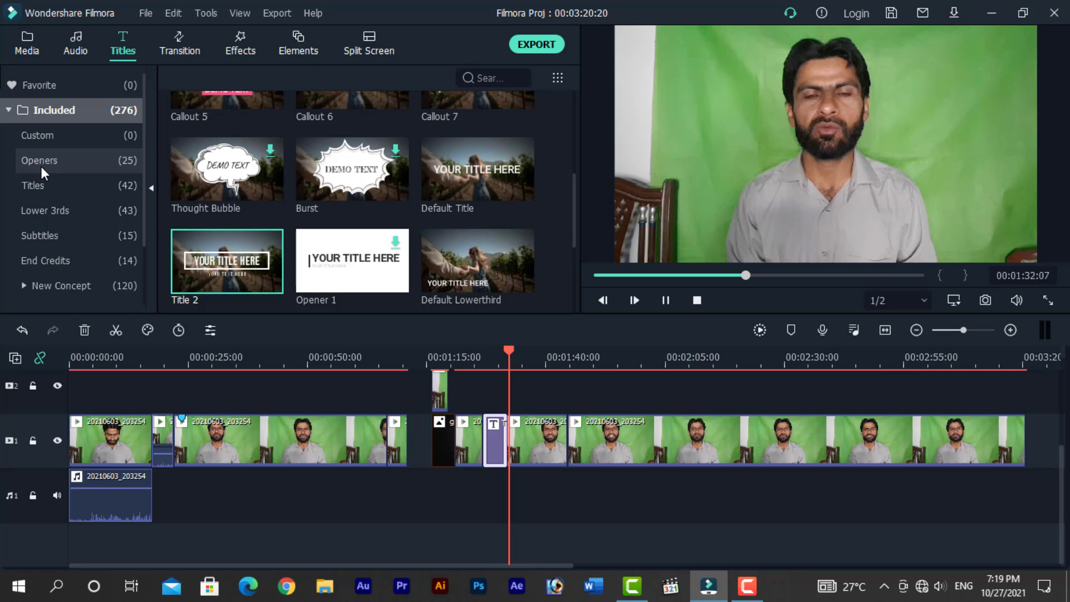
key(space)
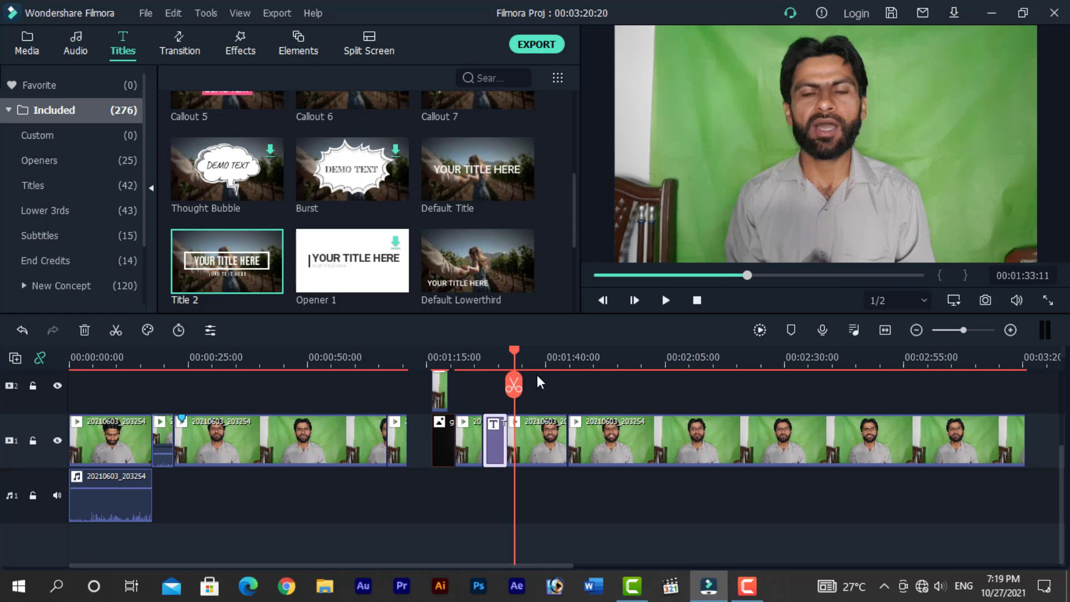
drag(516, 349, 490, 357)
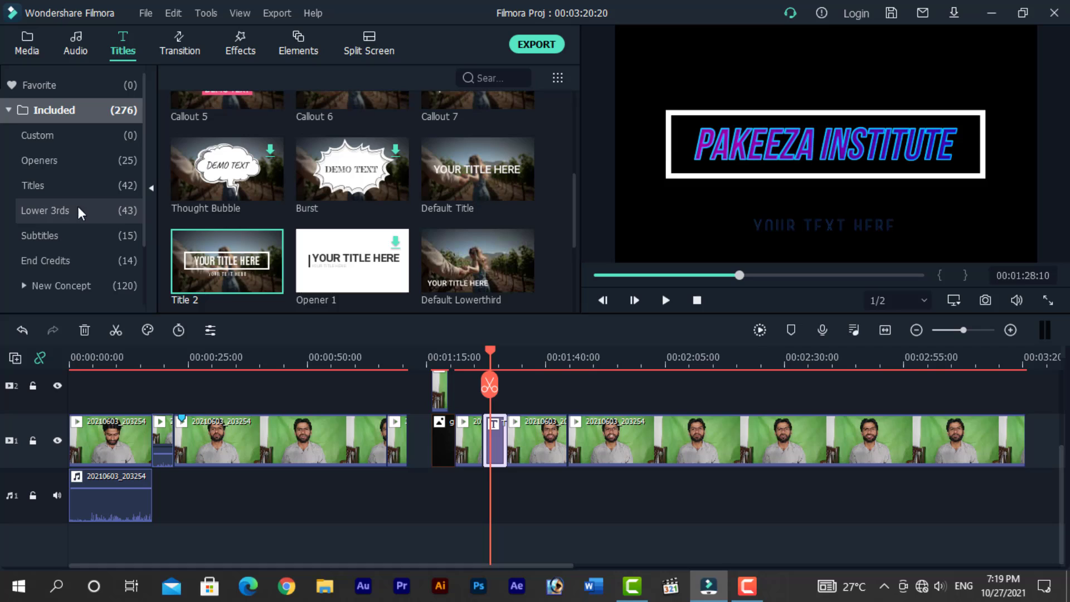
- Add the Opener 2 title preset from the Openers category to the timeline after the title and play it
click(32, 162)
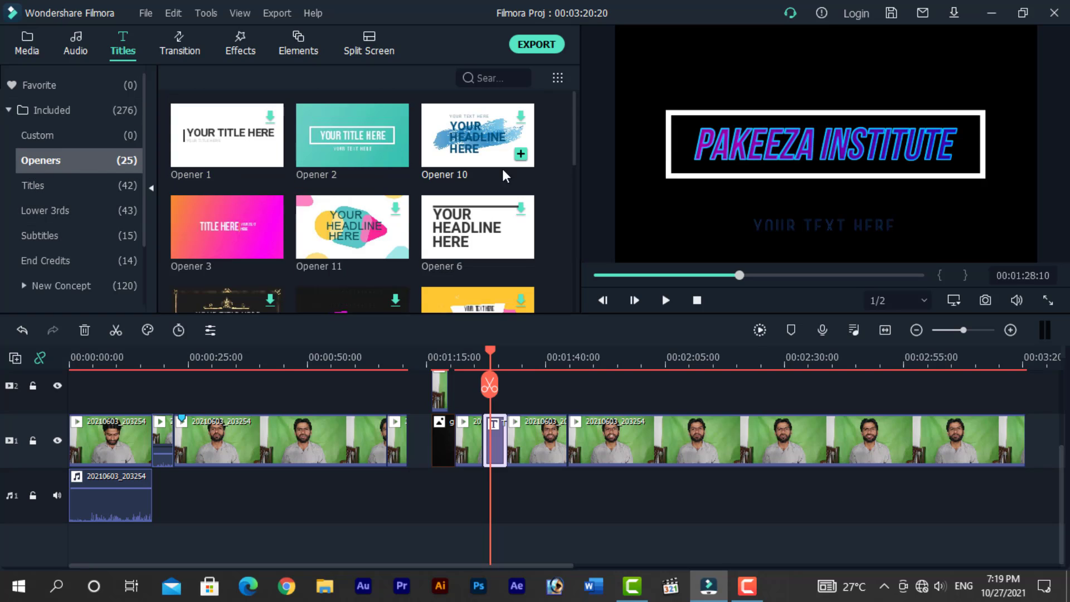
drag(574, 143, 590, 127)
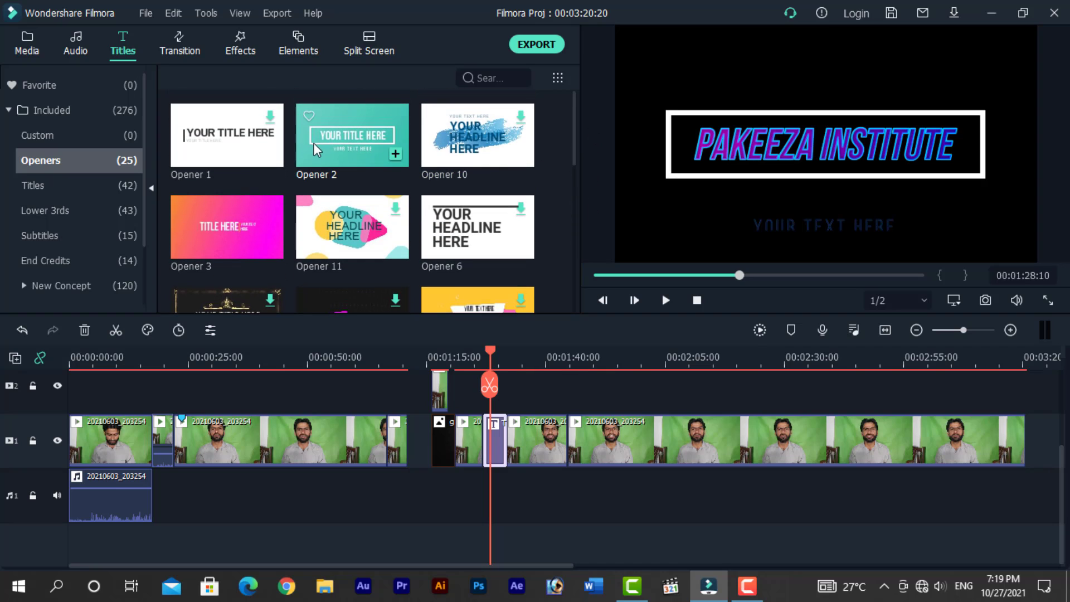
drag(335, 137, 548, 422)
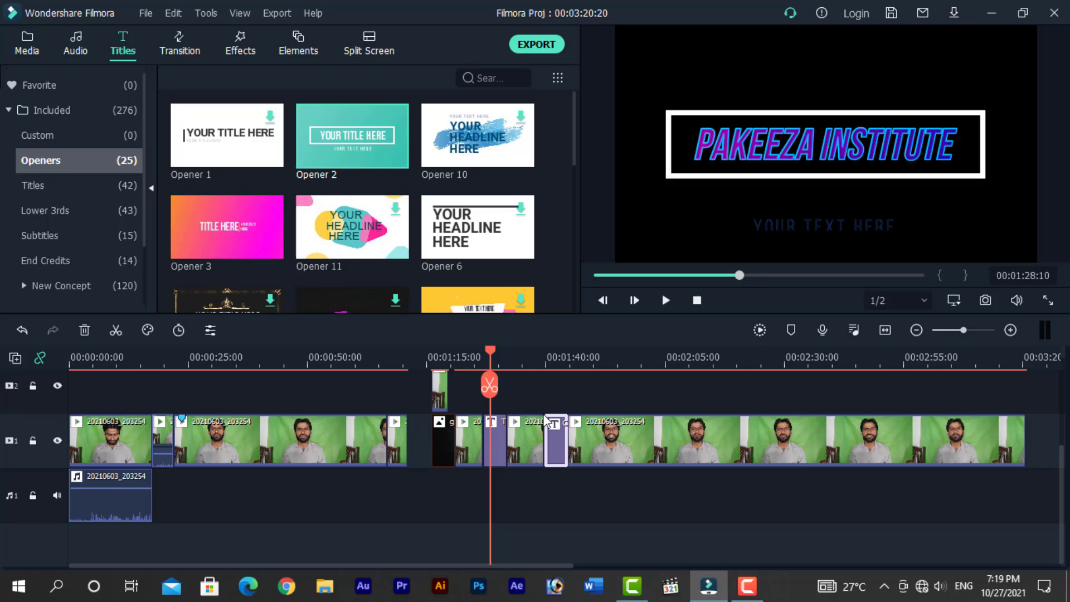
click(563, 360)
click(546, 355)
key(space)
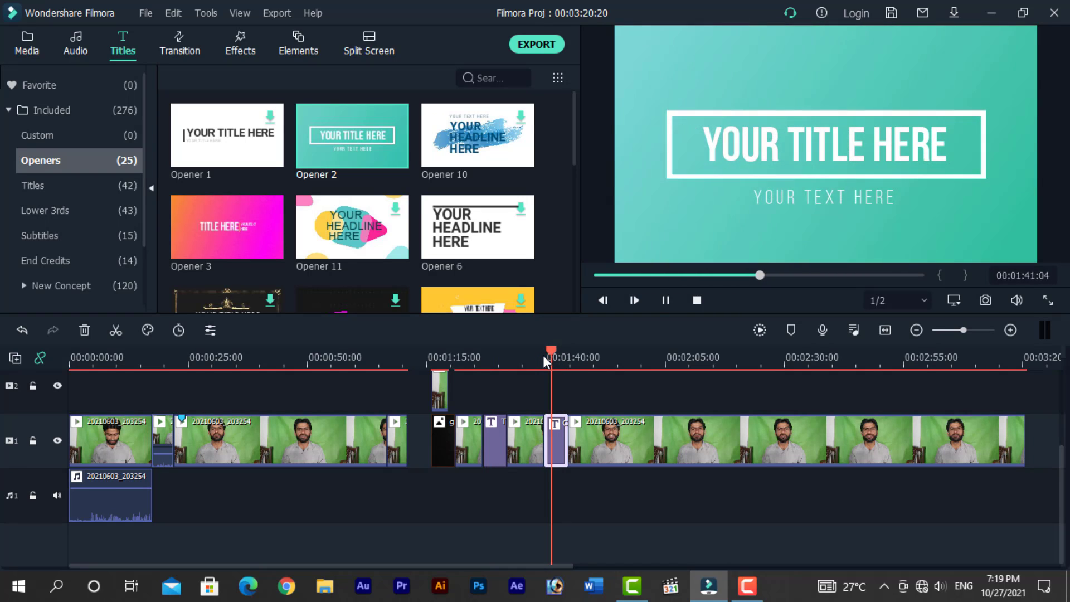
key(space)
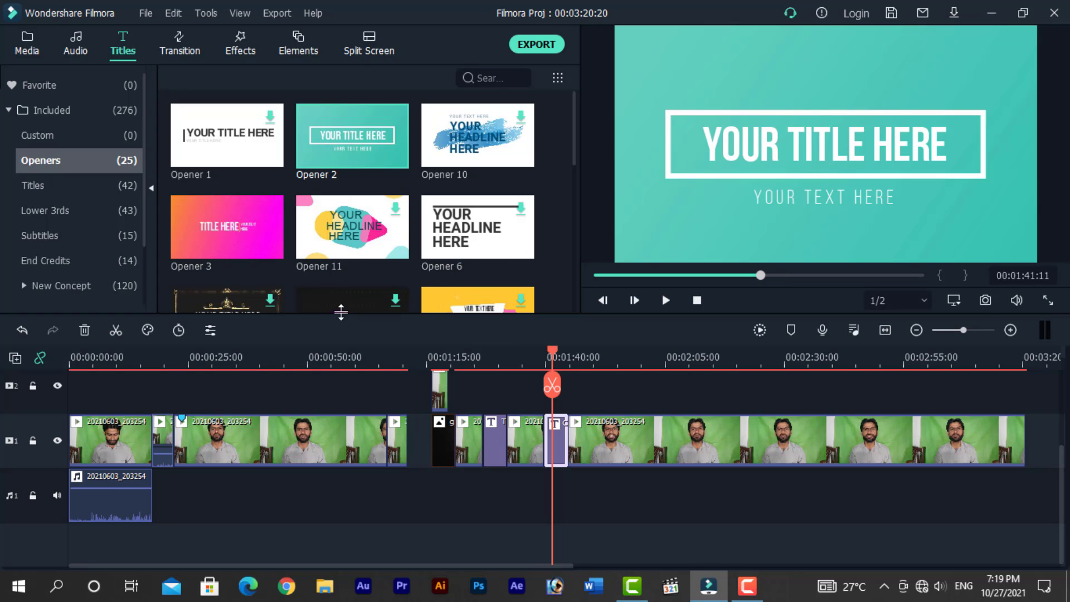
- Add the Opener 3 title preset to the timeline after Opener 2 and play it in the preview
drag(241, 230, 613, 439)
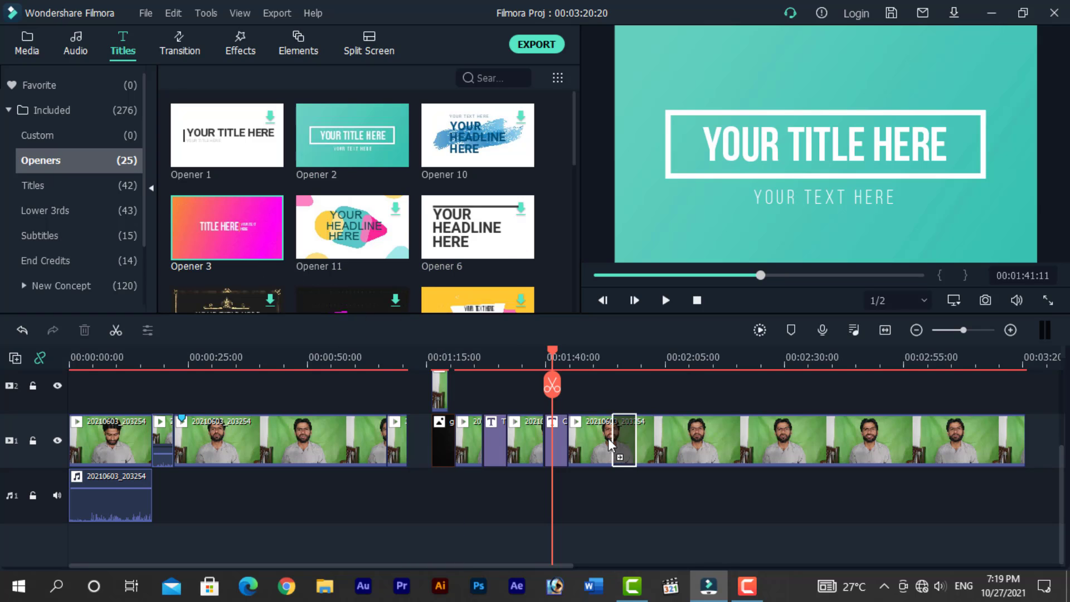
click(613, 383)
key(space)
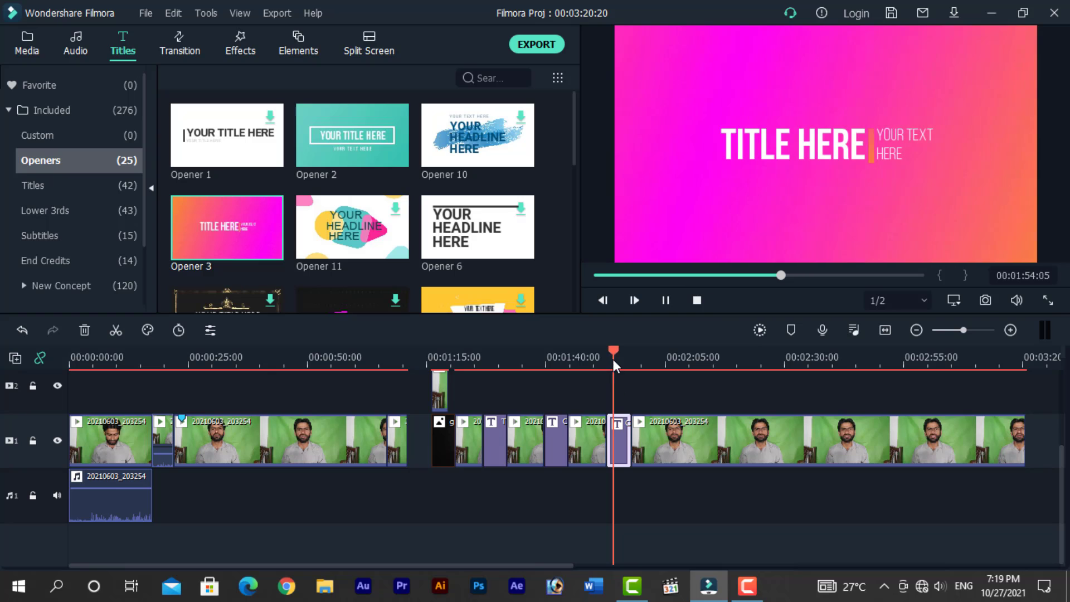
click(604, 353)
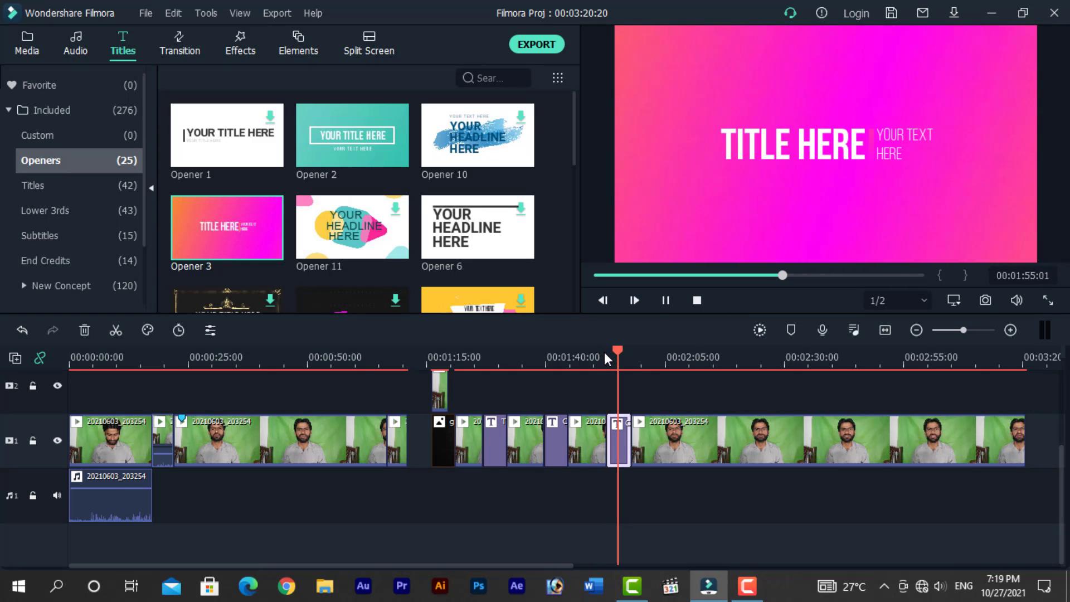
key(space)
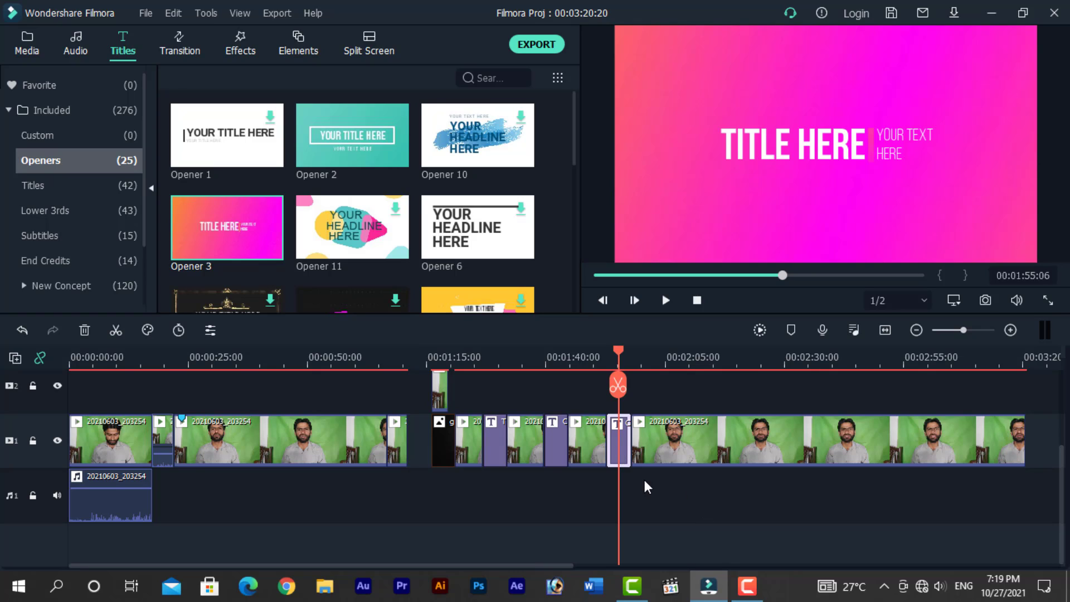
- Open the Opener 3 clip for editing and replace its subtitle's first line with the presenter's name
double_click(616, 440)
scroll(337, 231, up, 6)
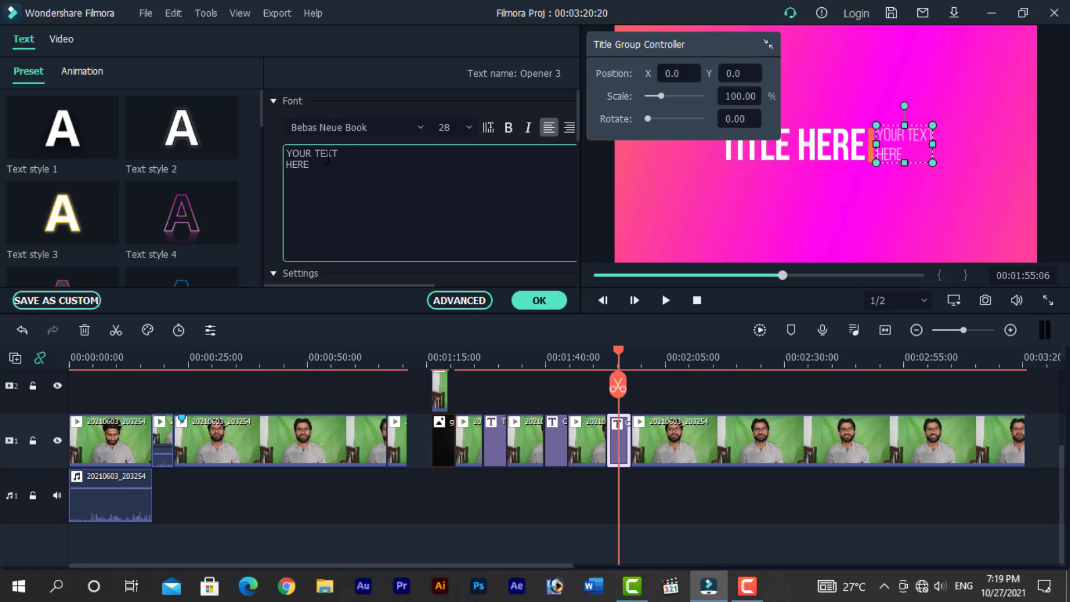
drag(357, 154, 212, 156)
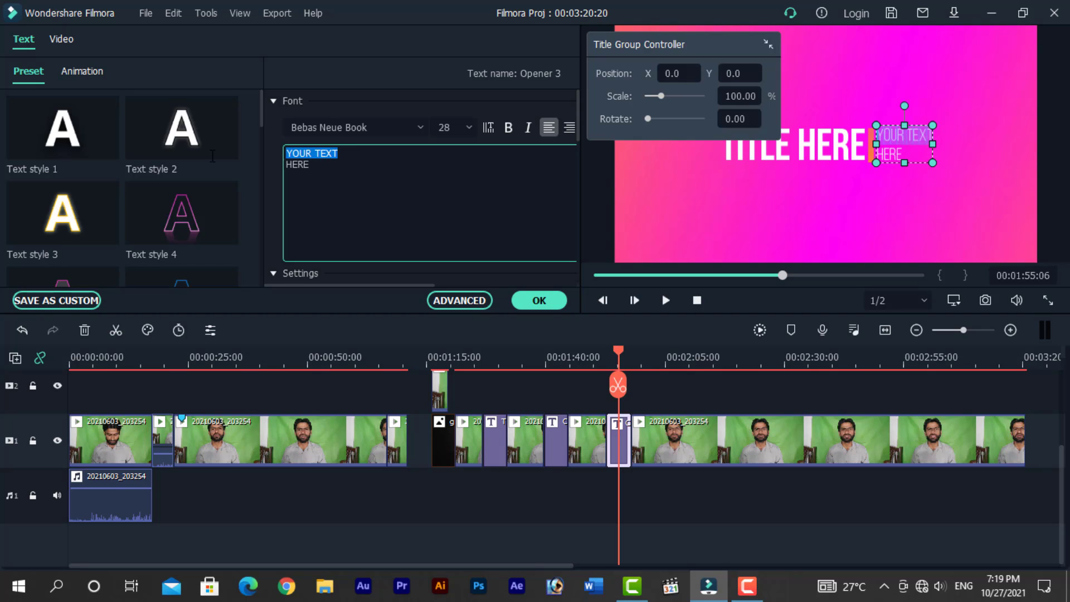
text(S)
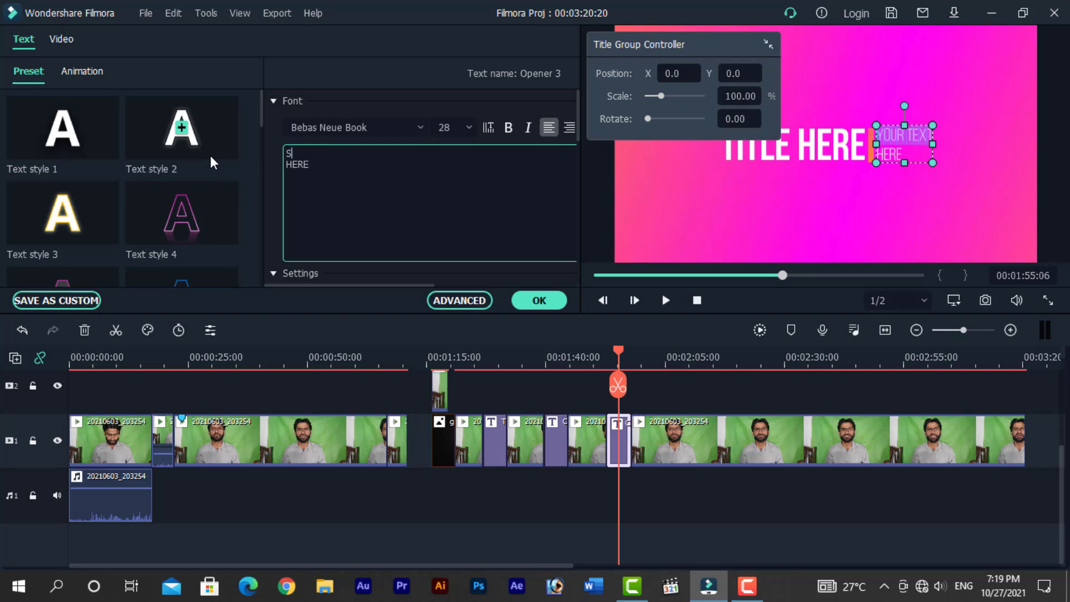
text(HOAIB AHMAD)
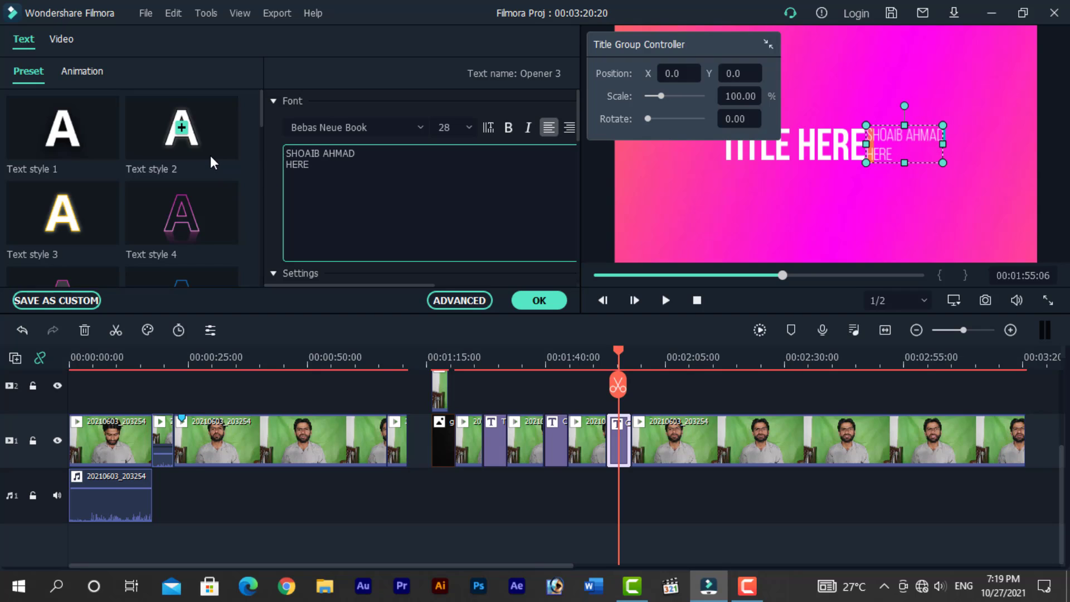
- Change the Opener 3 main title text to PAKEEZA INSTITUTE and apply the edits
click(807, 149)
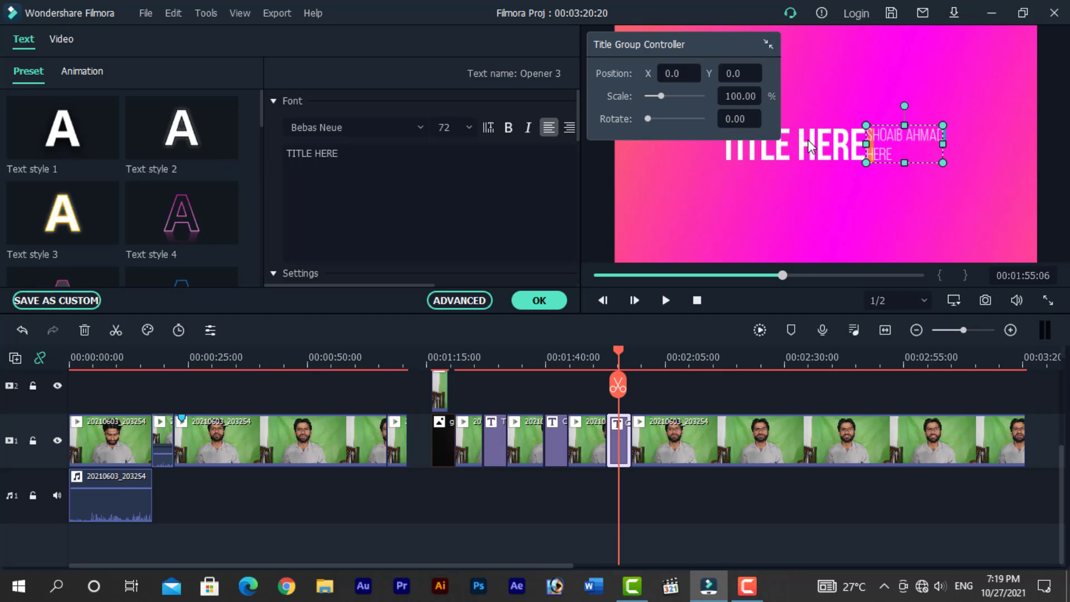
click(378, 150)
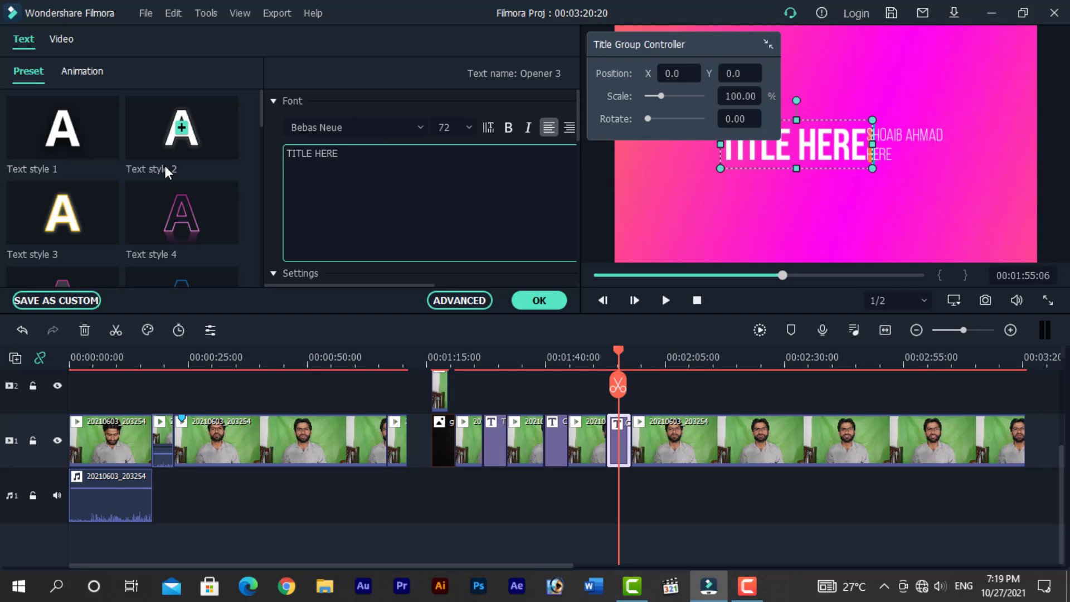
text(SHOAIB)
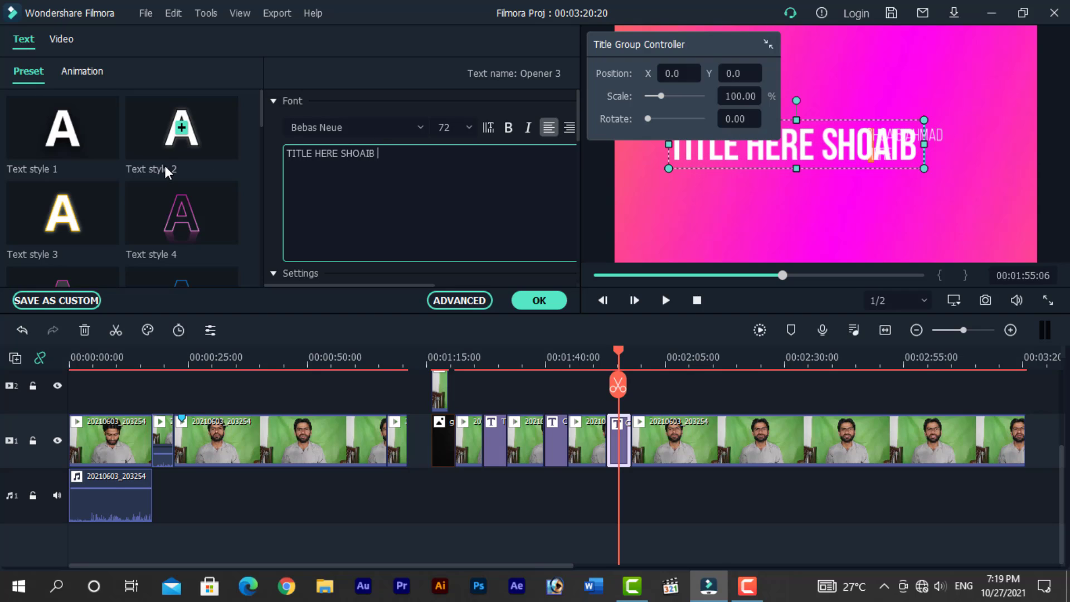
key(BackSpace)
key(BackSpace)
key(BackSpace)
key(BackSpace)
key(BackSpace)
key(BackSpace)
key(BackSpace)
key(BackSpace)
key(BackSpace)
key(BackSpace)
key(BackSpace)
key(BackSpace)
key(BackSpace)
key(BackSpace)
key(BackSpace)
key(BackSpace)
key(BackSpace)
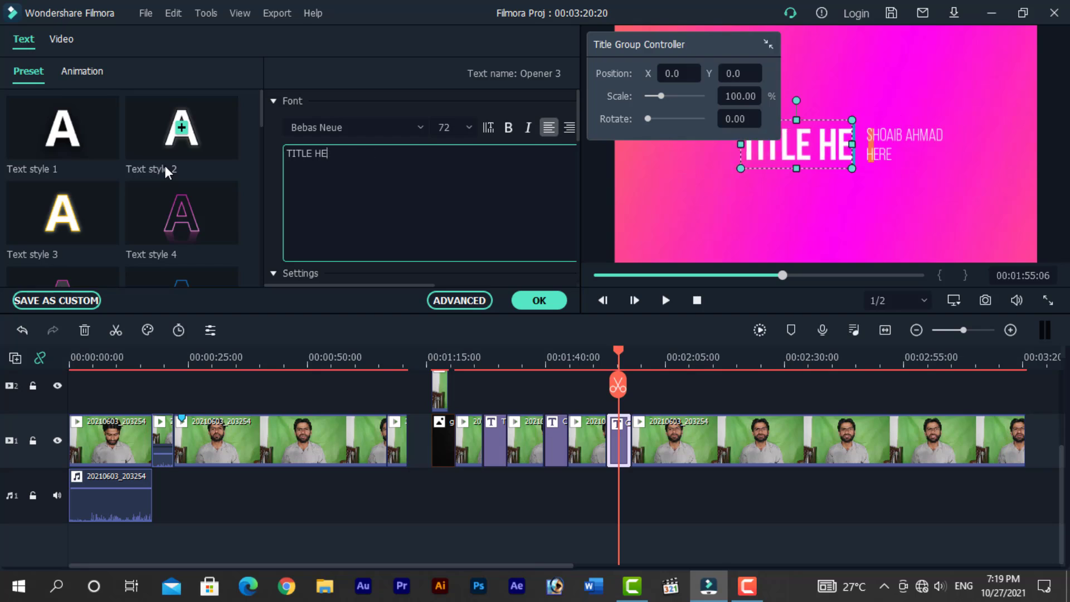
text(PAK)
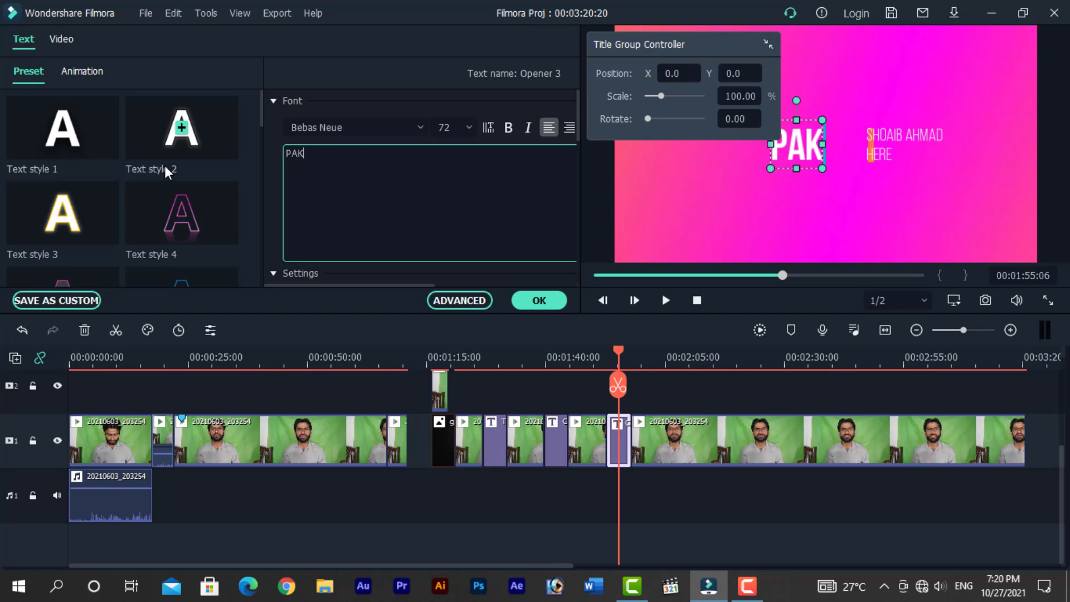
text(EEZA I)
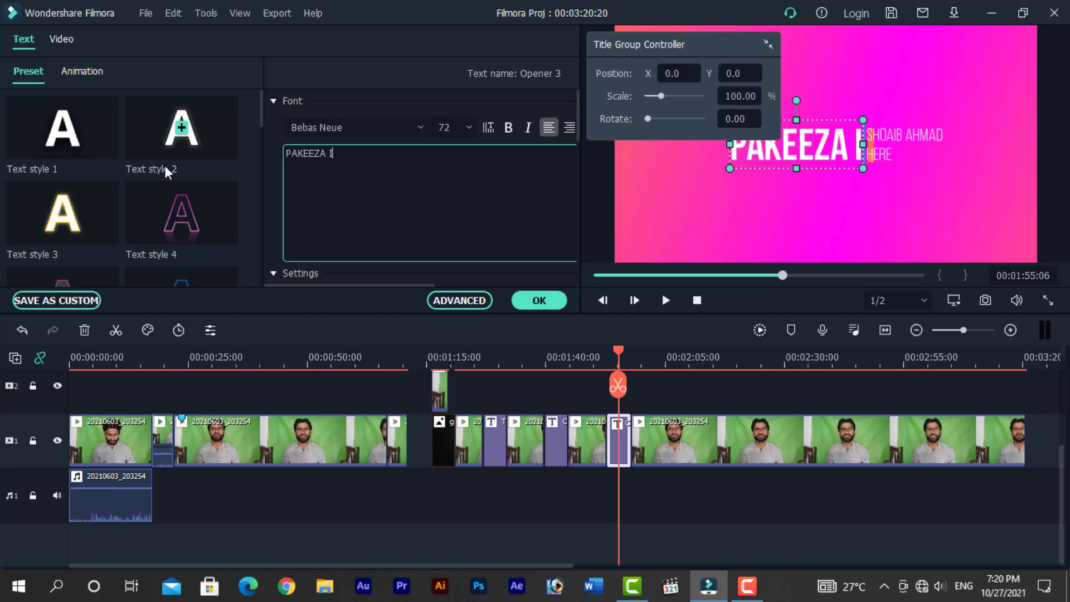
text(NSTITUTE)
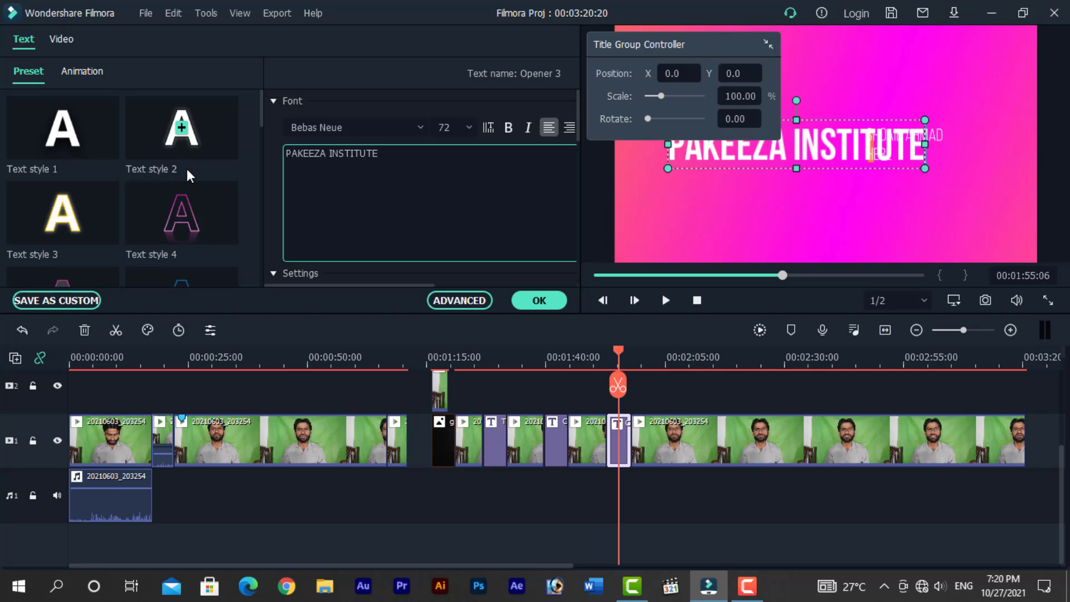
click(536, 300)
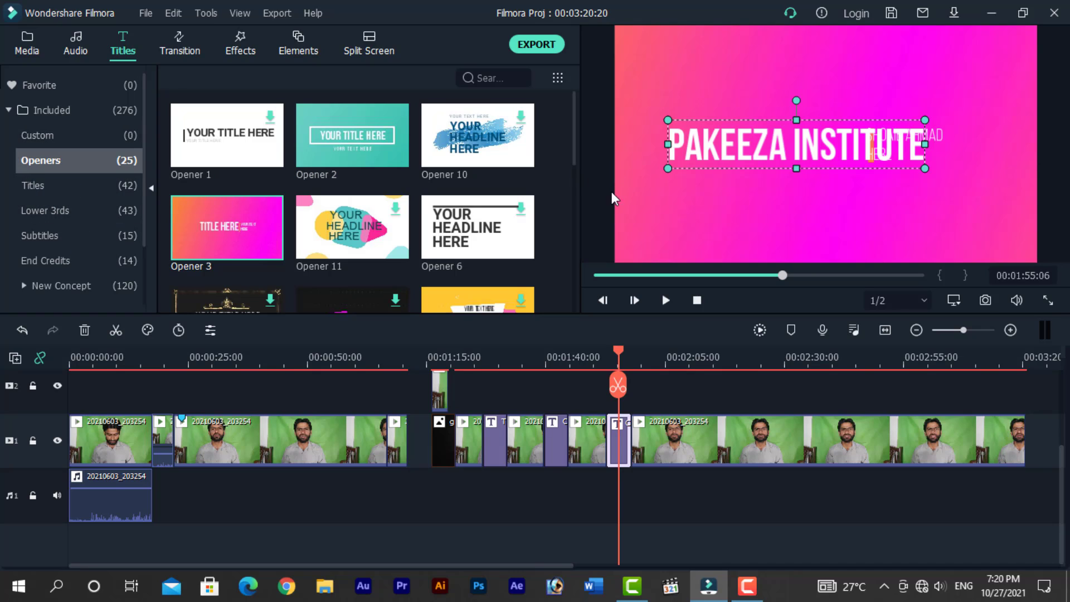
- Browse the Lower 3rds presets and try to put Lower Third 20 in place of the opener clip
drag(617, 352, 616, 349)
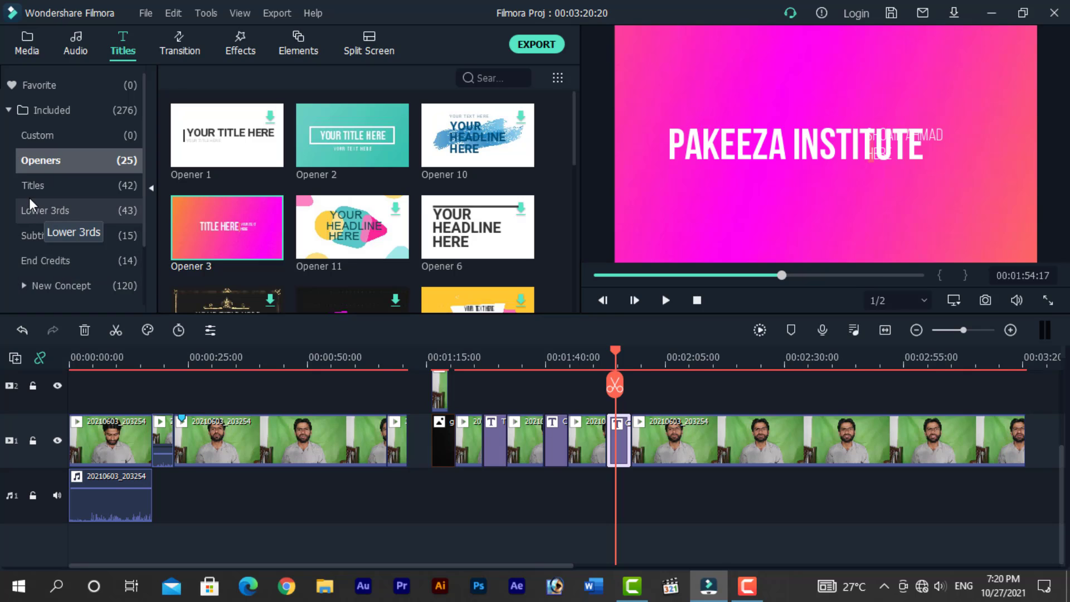
click(51, 210)
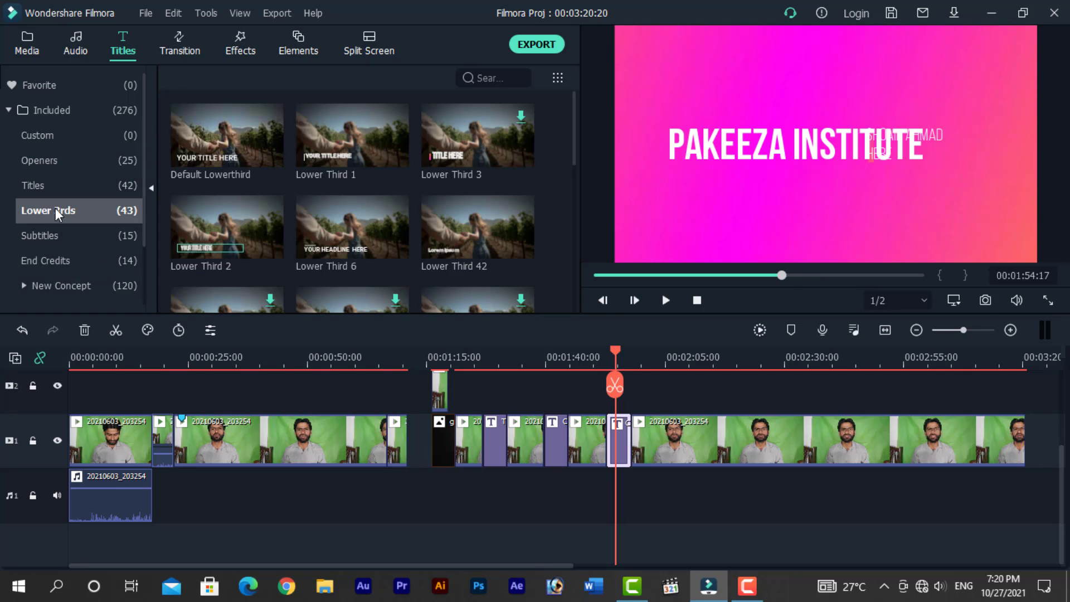
mouse_move(574, 150)
mouse_down()
mouse_move(576, 174)
mouse_move(573, 163)
mouse_up()
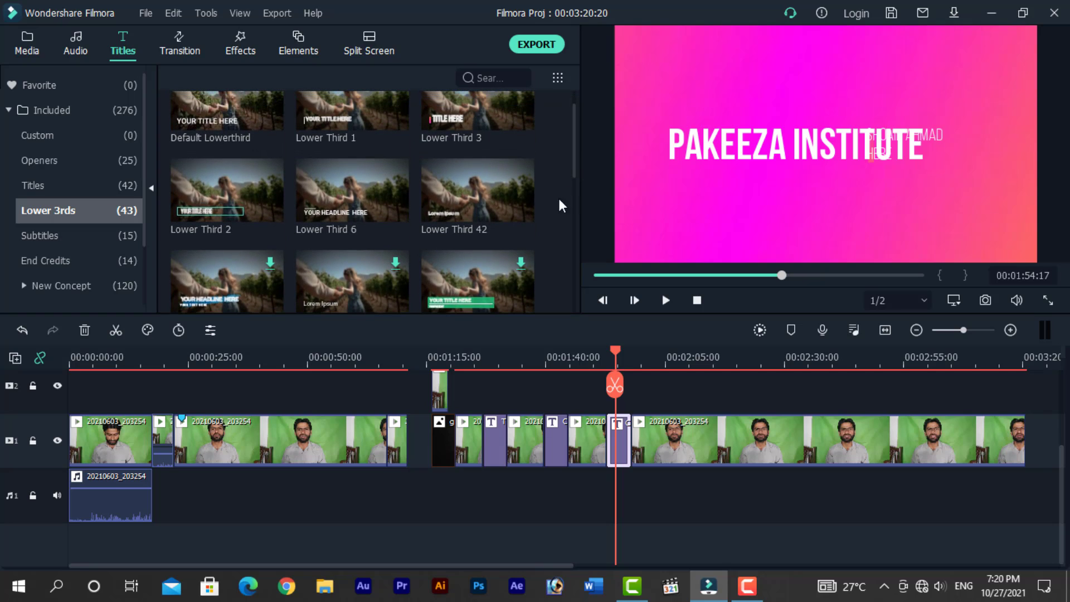
scroll(351, 211, up, 1)
scroll(351, 212, down, 3)
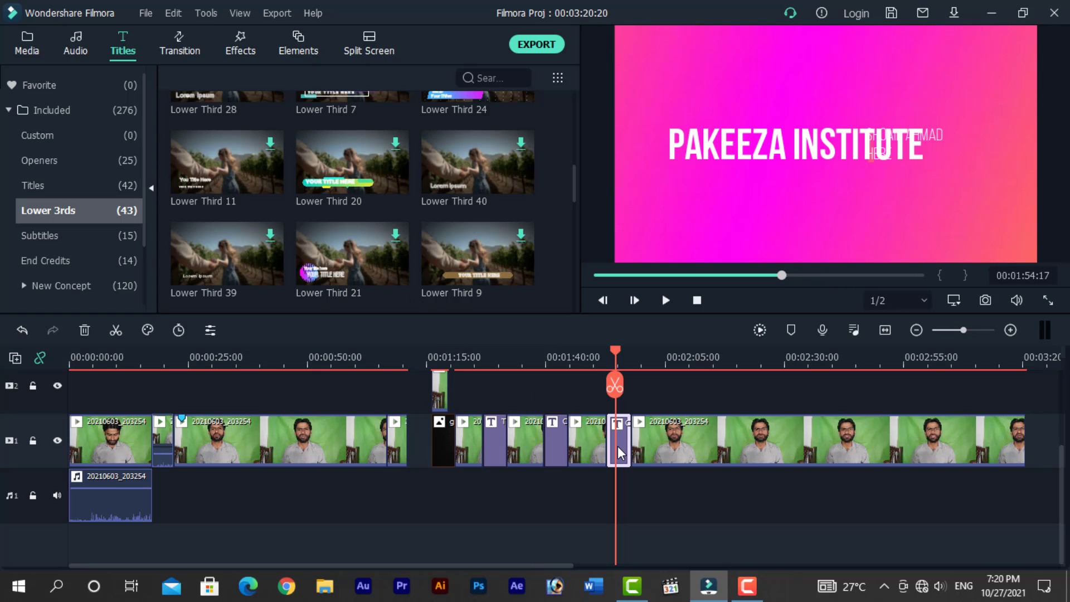
mouse_move(618, 446)
mouse_down()
mouse_move(349, 167)
mouse_move(540, 321)
mouse_move(617, 436)
mouse_up()
drag(611, 384, 611, 382)
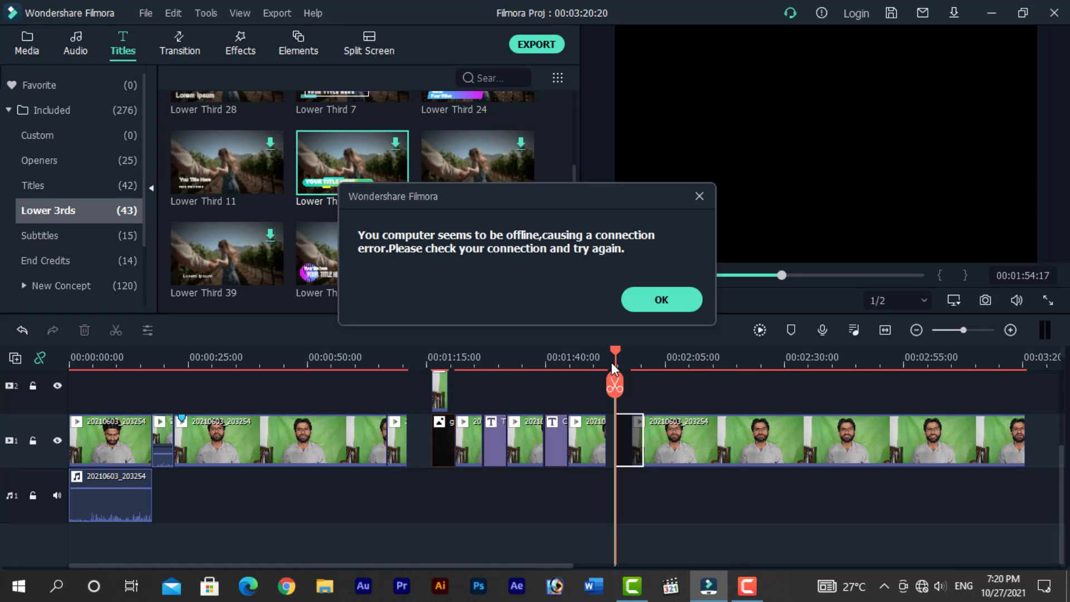
click(645, 298)
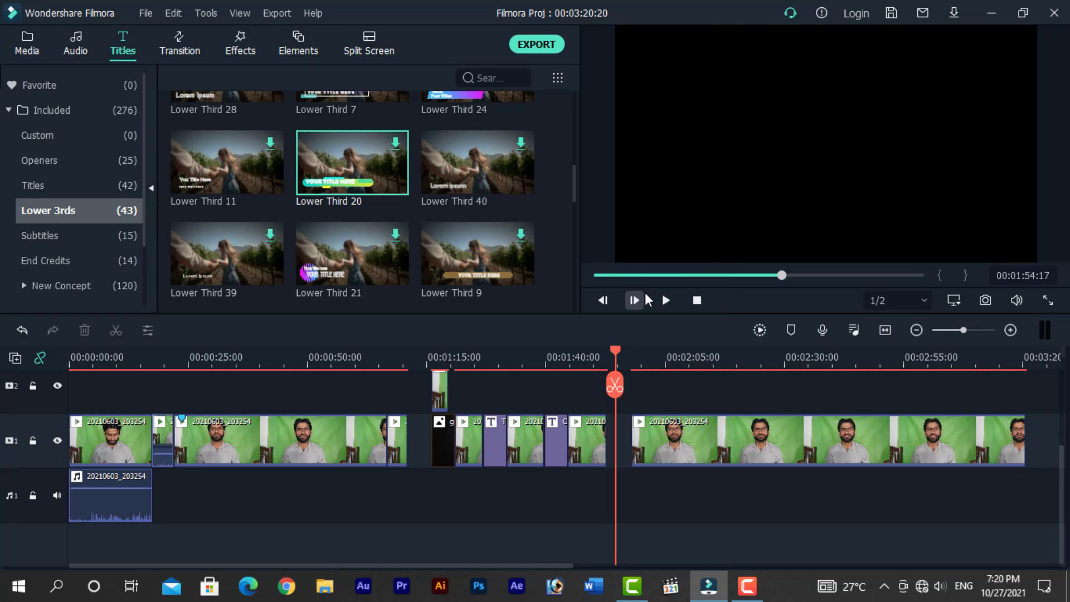
- Add the Lower Third 1 preset at the playhead on the timeline and play it
scroll(446, 220, up, 7)
drag(376, 147, 616, 390)
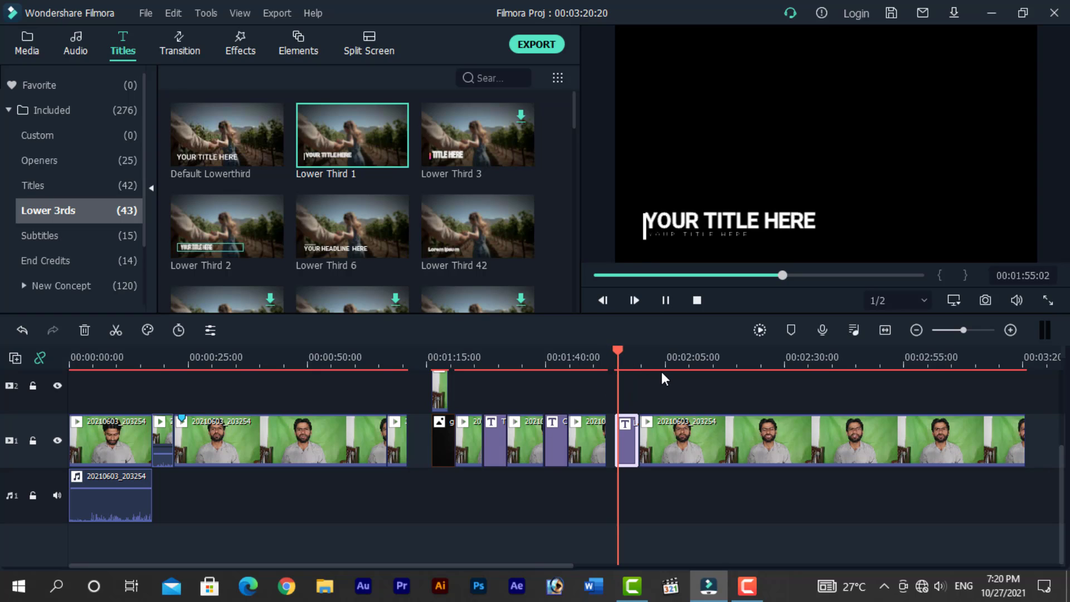
key(space)
- Replace the Lower Third 1 main title text with PAKEEZA INSTITUTE, apply the edit and play it back
double_click(627, 443)
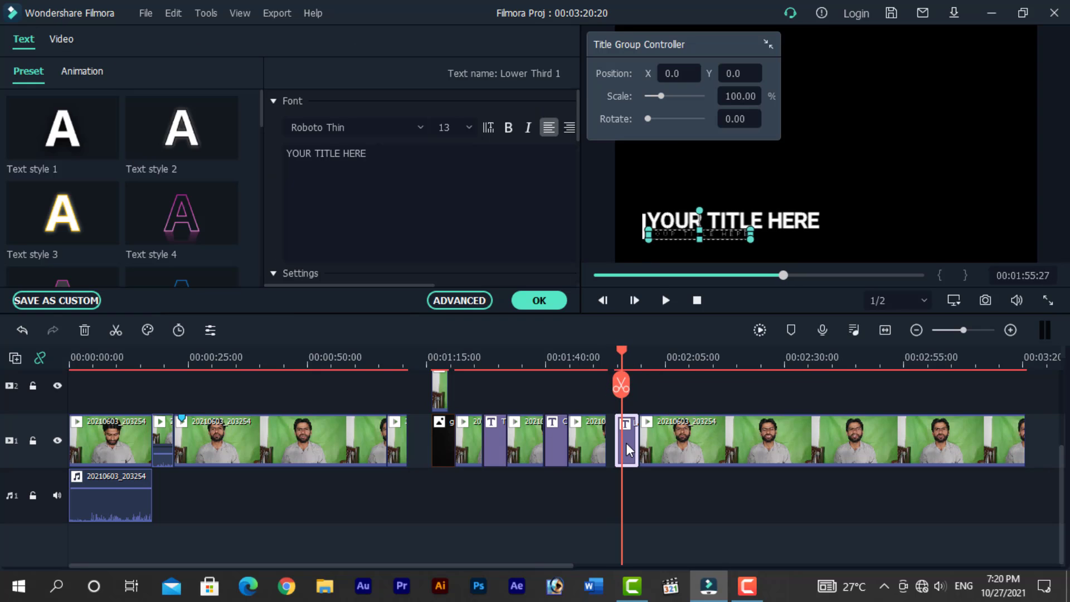
click(786, 217)
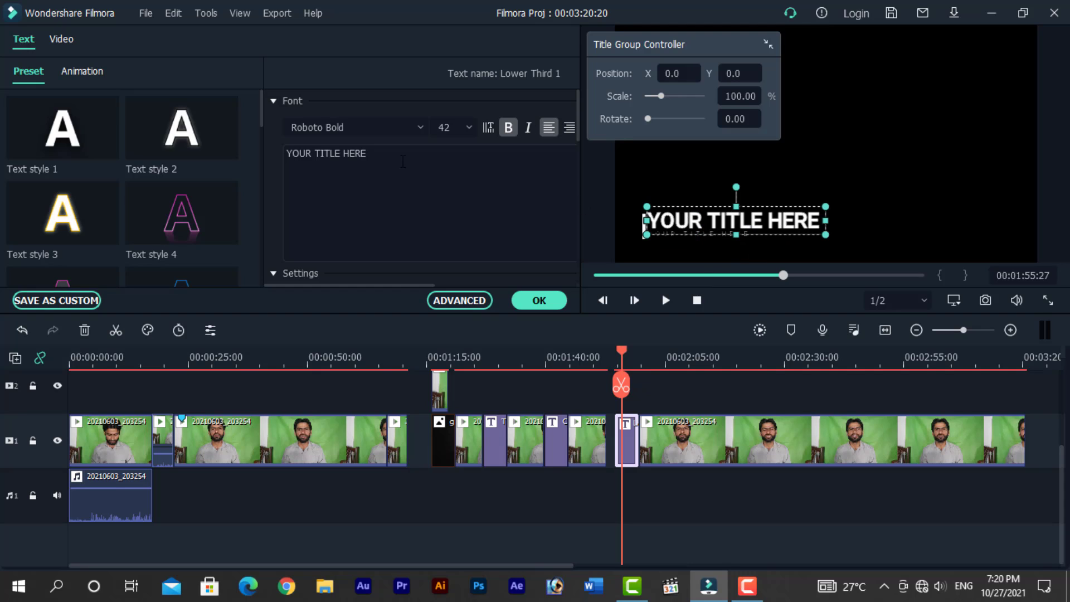
drag(399, 158, 191, 156)
text(PAK)
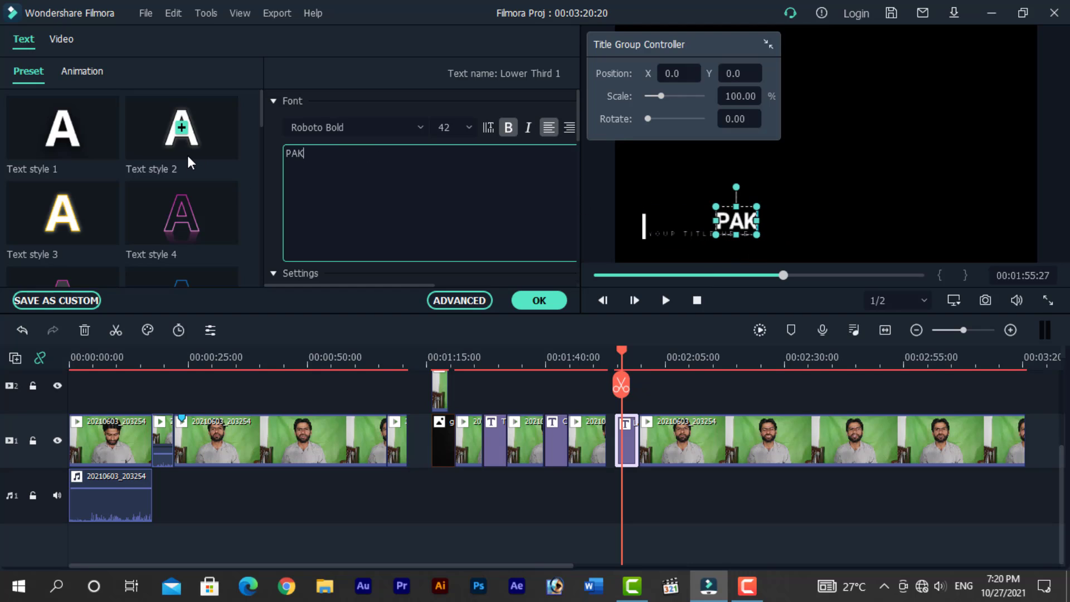
text(EEZA INS)
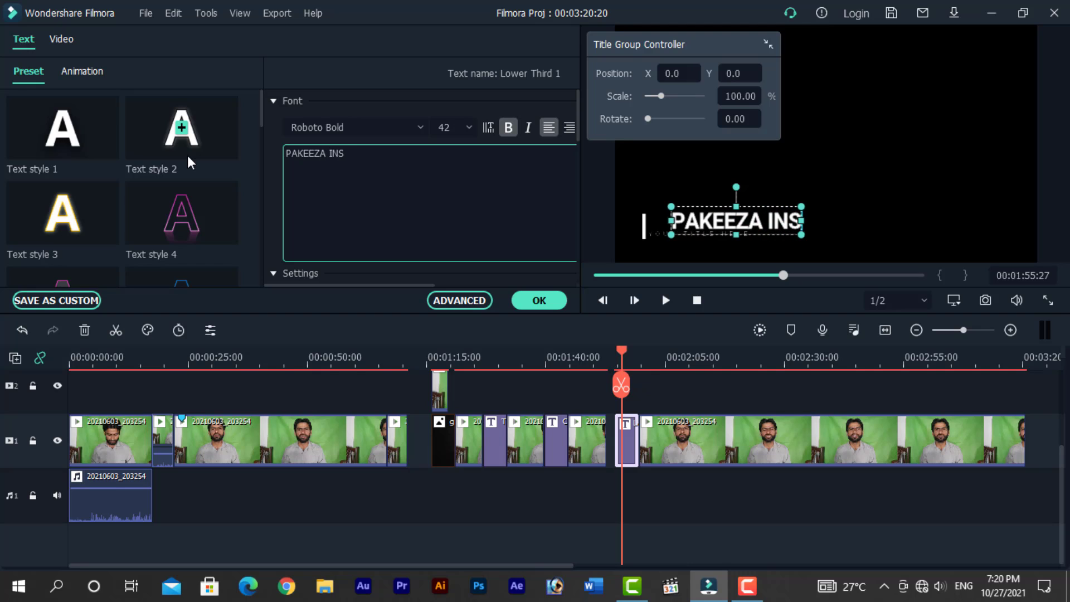
text(TITUTE)
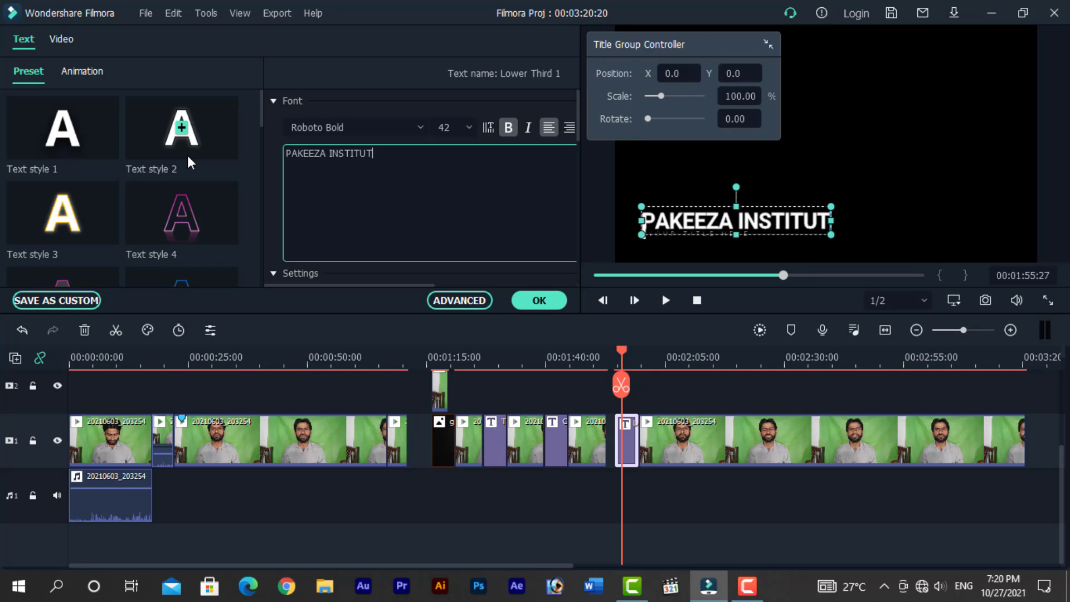
click(535, 300)
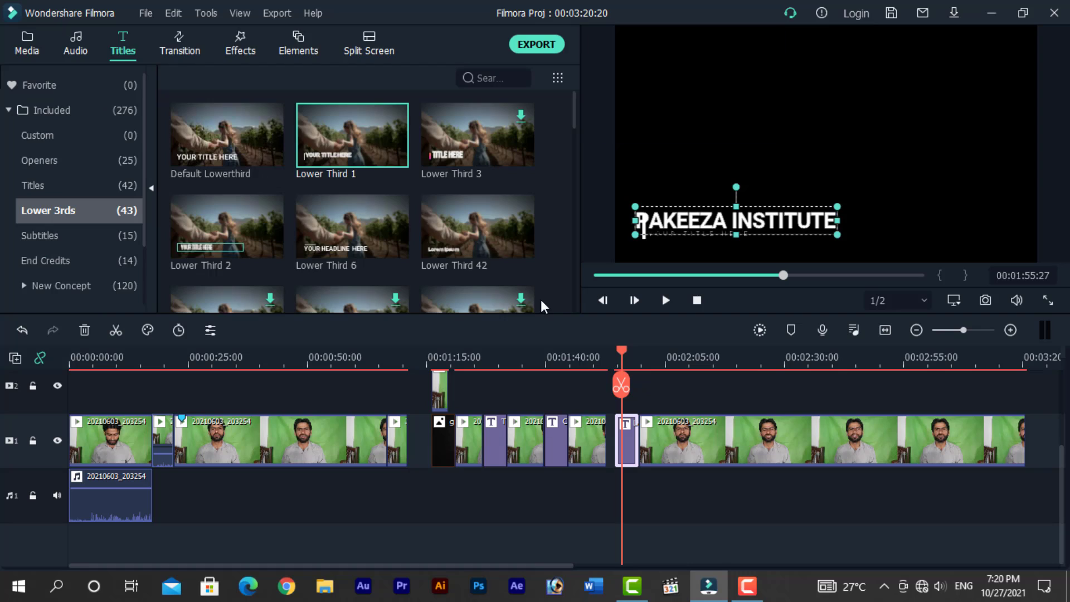
drag(623, 349, 616, 349)
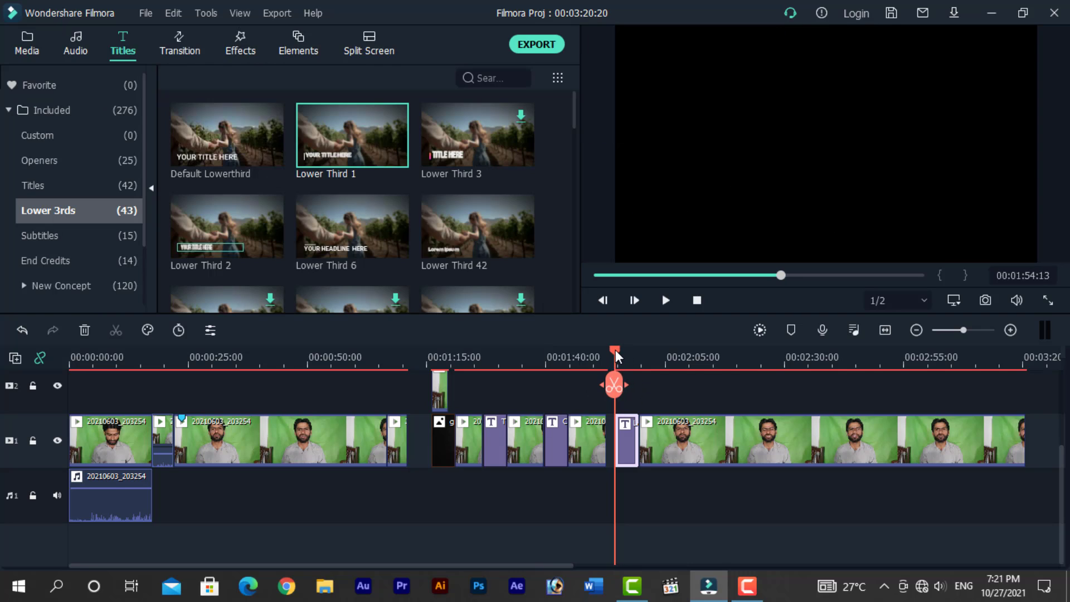
key(space)
key(space)
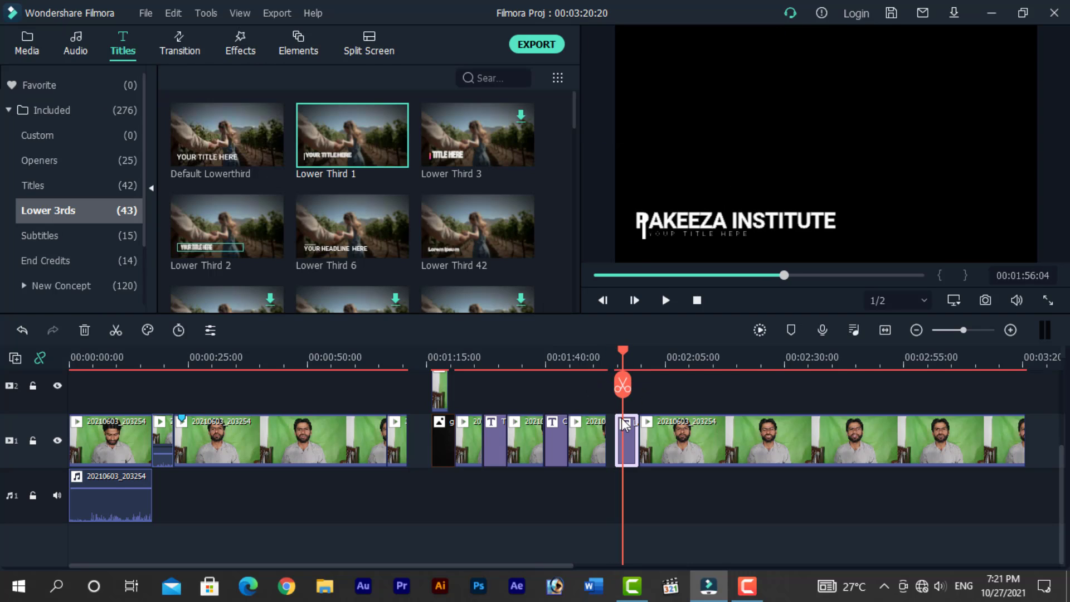
- Apply Text style 4 to the Lower Third 1 title and confirm the edit
double_click(625, 452)
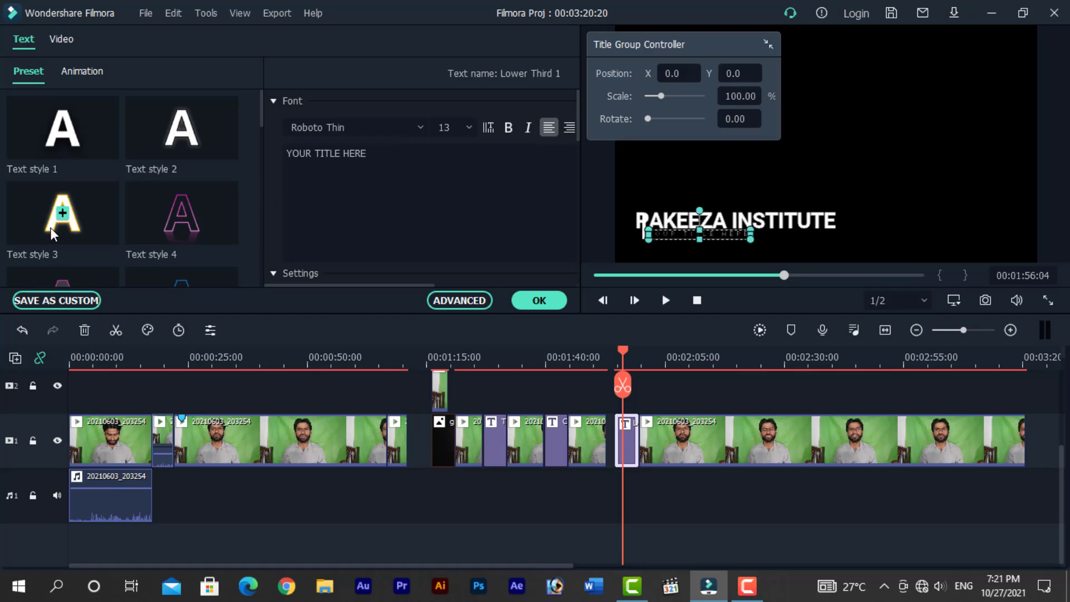
click(68, 214)
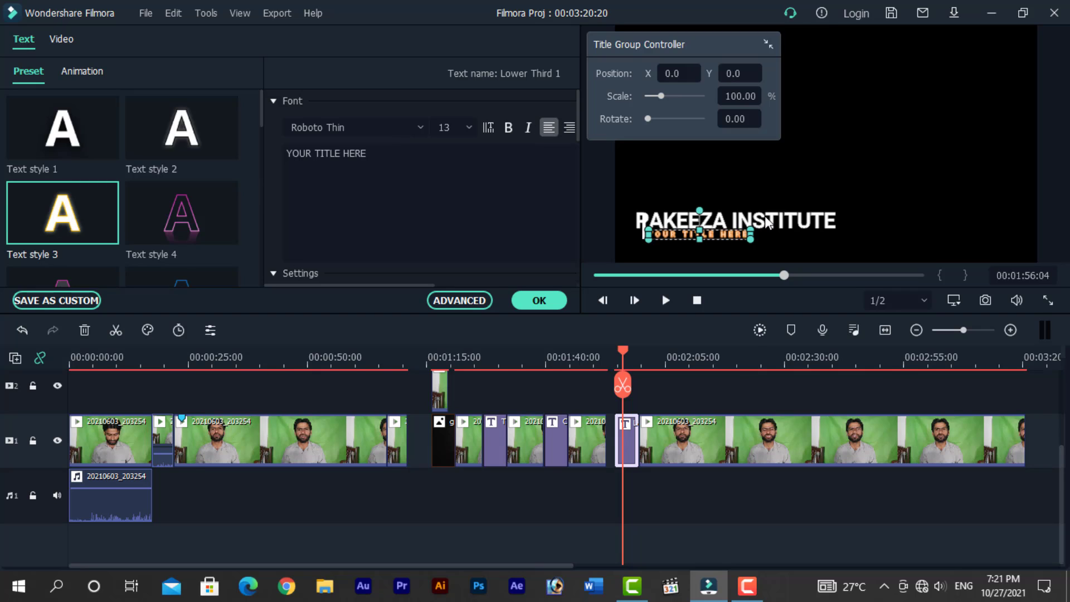
click(69, 212)
click(178, 212)
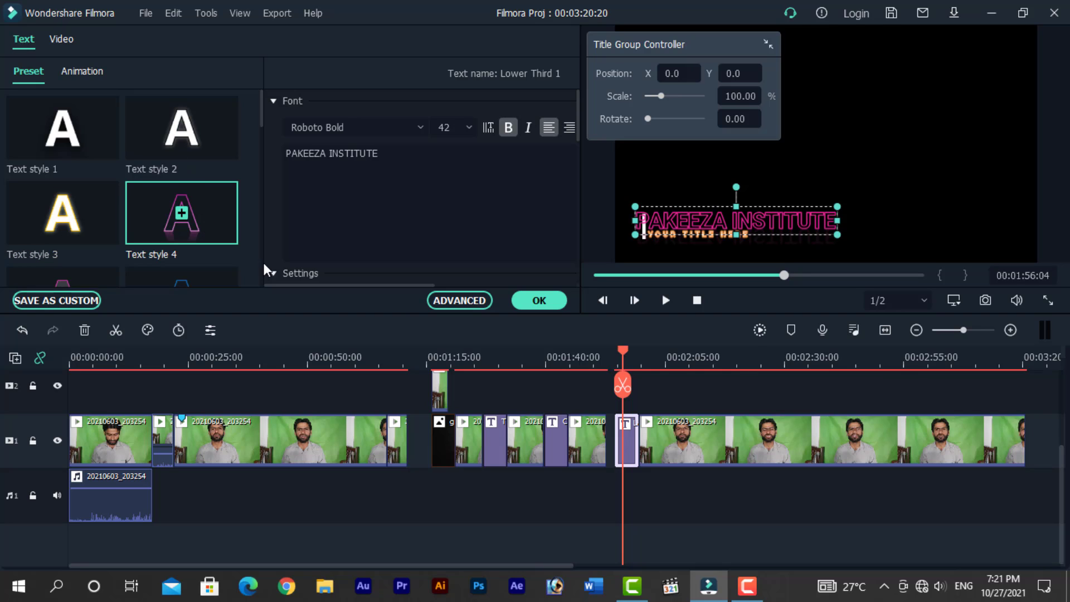
click(597, 469)
click(538, 301)
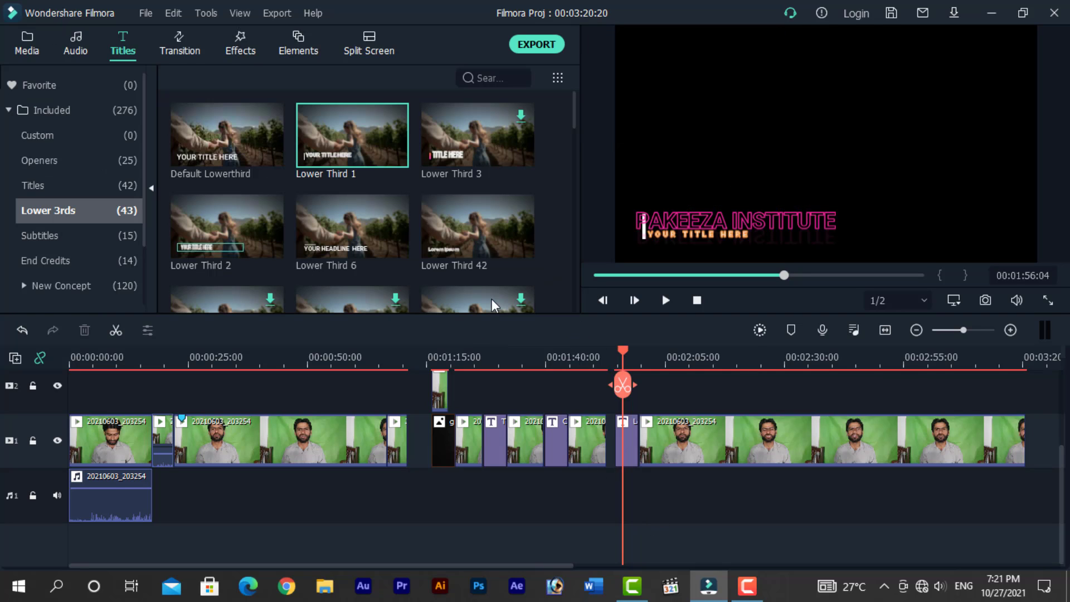
- Insert the Subtitle 2 preset on the timeline just before the lower third clip
click(42, 234)
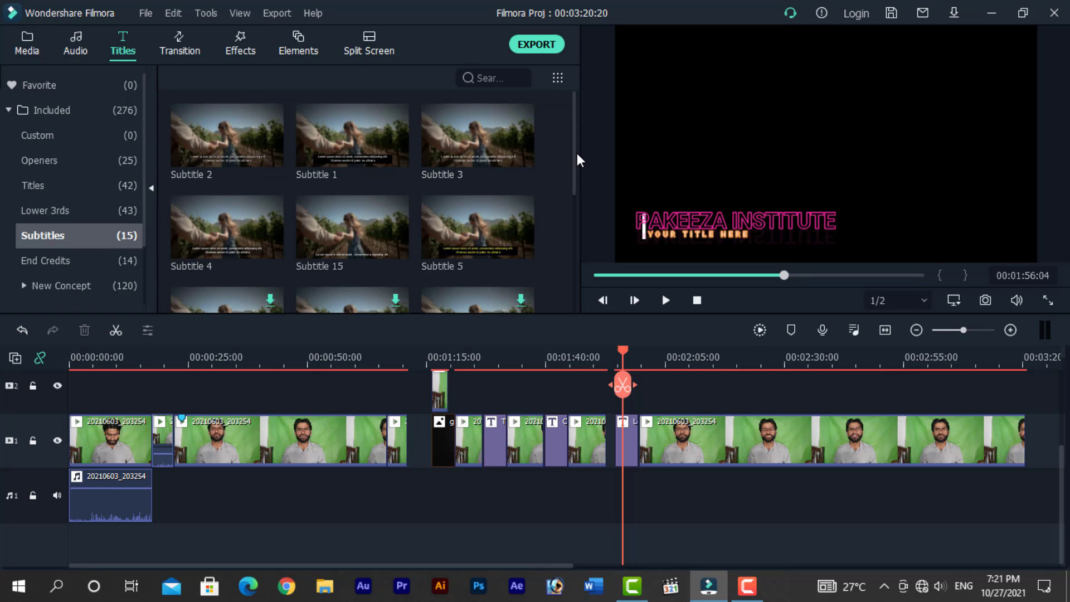
mouse_move(576, 148)
mouse_down()
mouse_move(576, 174)
mouse_move(573, 138)
mouse_up()
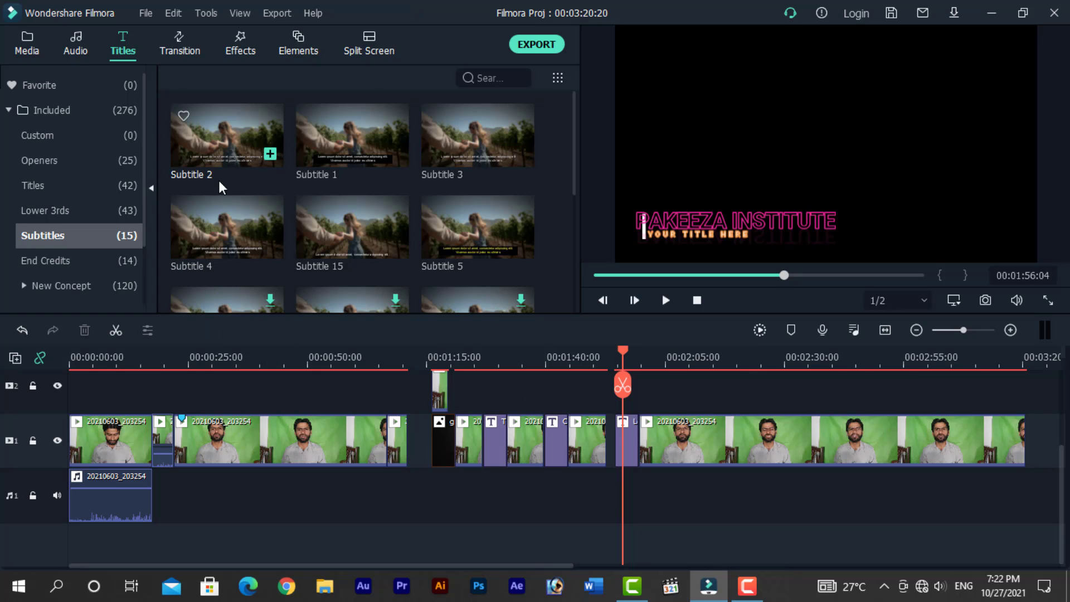
drag(216, 135, 594, 440)
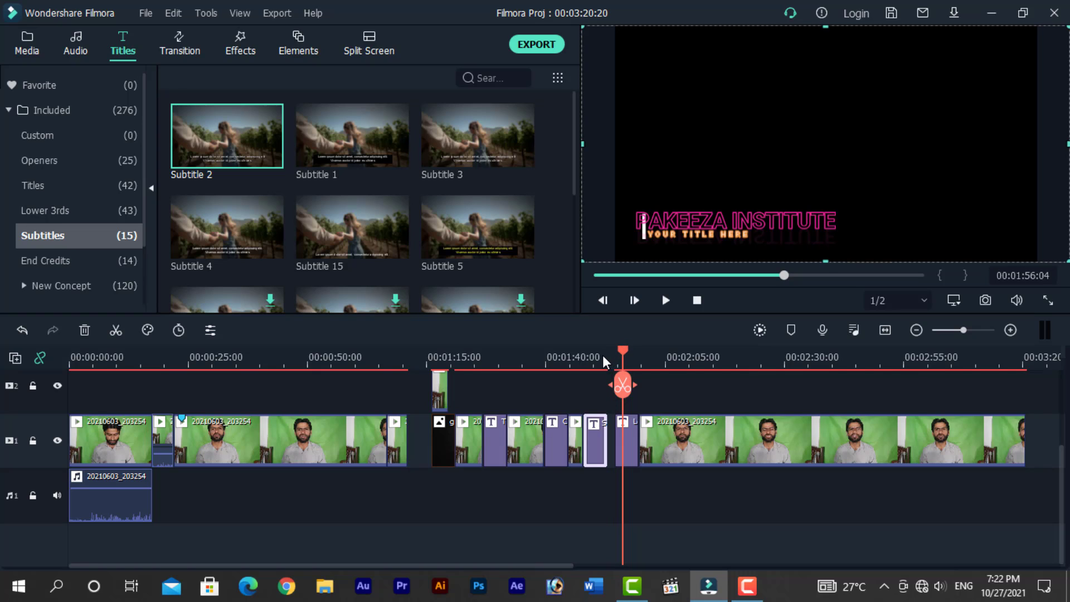
- Open the Subtitle 2 clip in the title editor, play it and close the editor
click(593, 356)
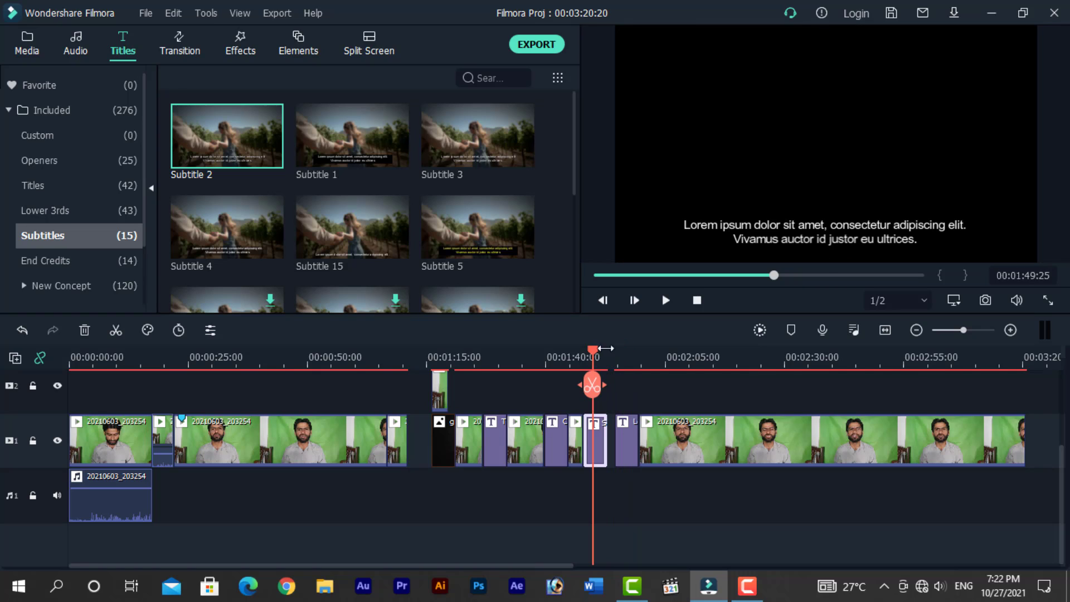
double_click(758, 228)
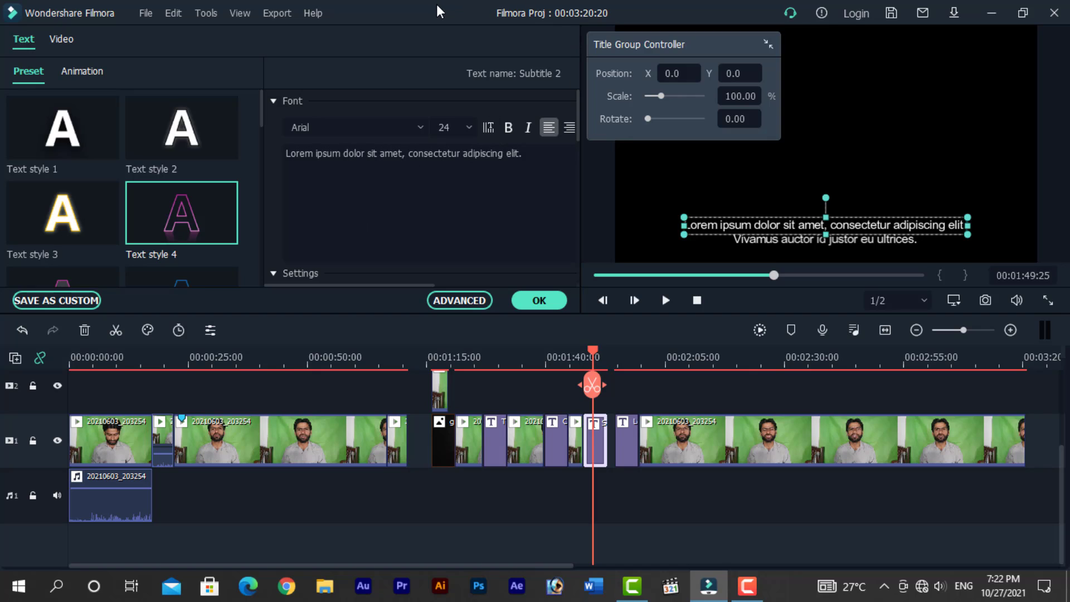
click(523, 484)
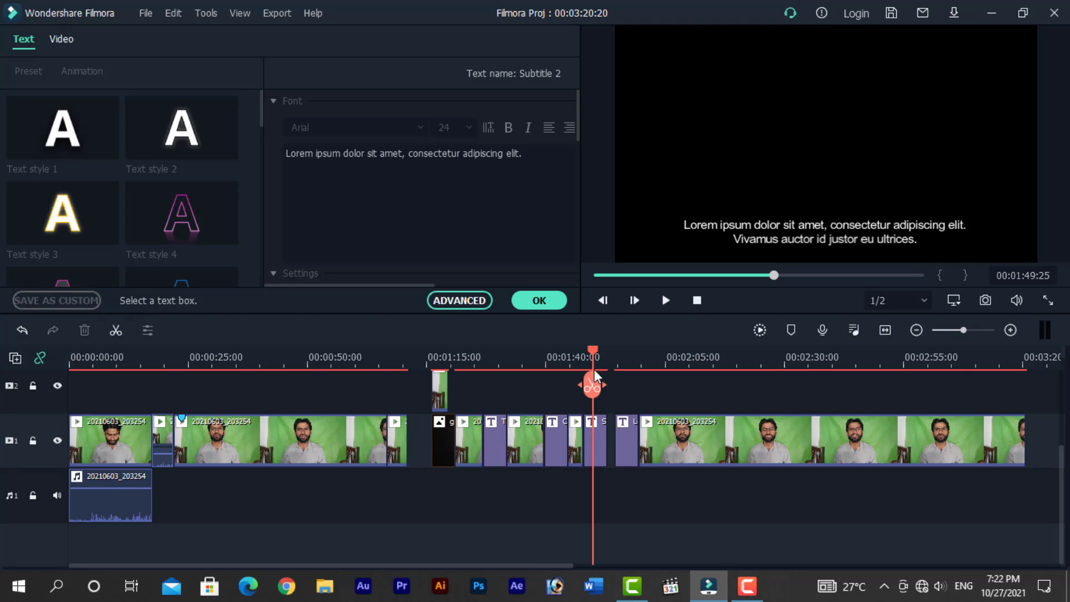
drag(593, 349, 586, 351)
key(space)
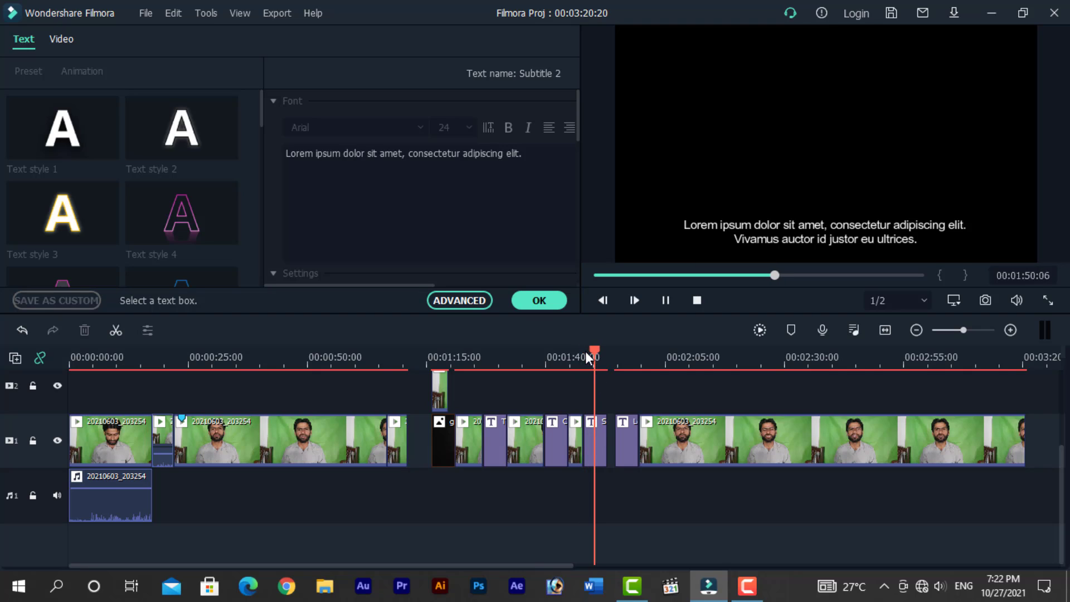
click(537, 301)
drag(611, 350, 588, 354)
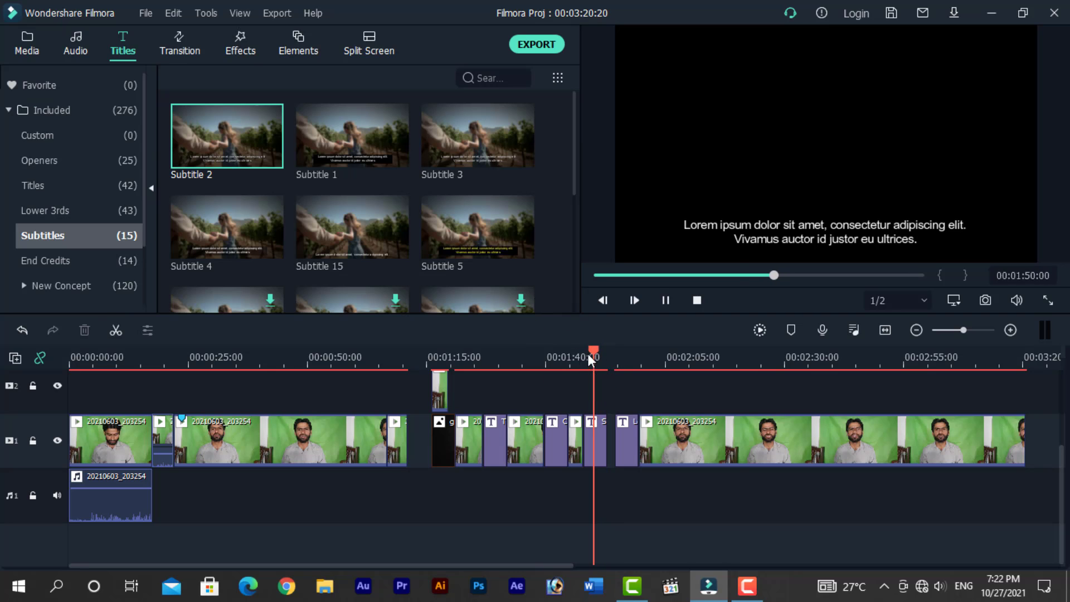
- Try to add the Callout 4 preset to the timeline
scroll(102, 263, down, 2)
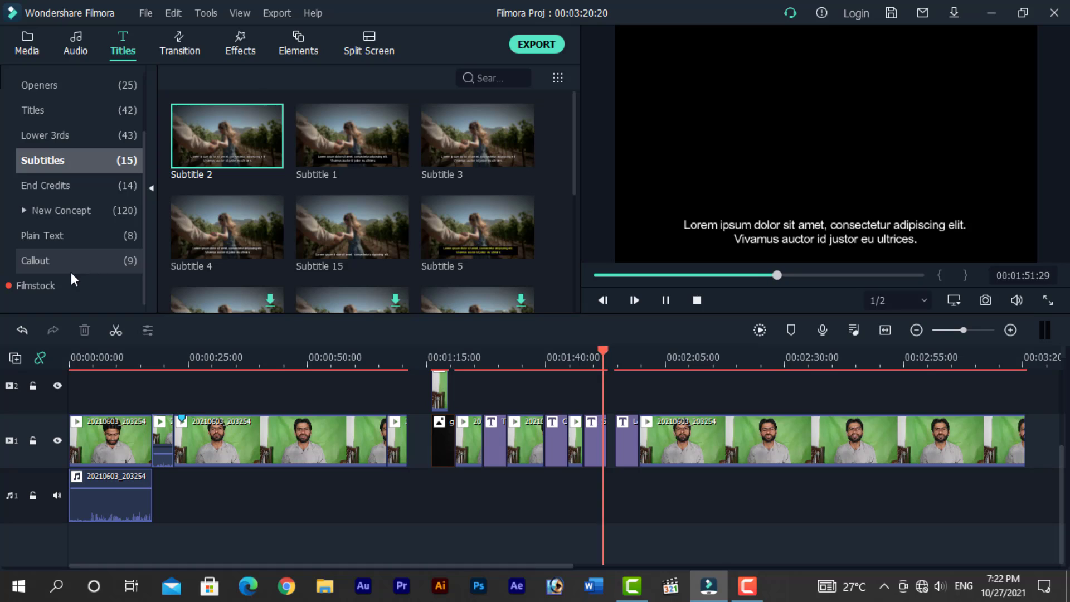
click(38, 260)
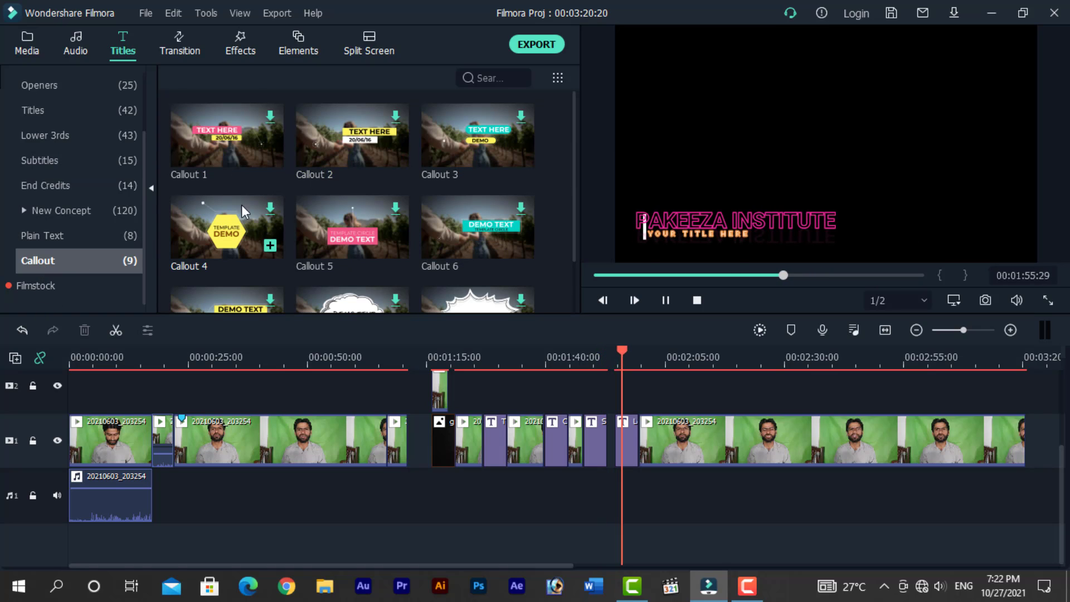
drag(226, 239, 615, 454)
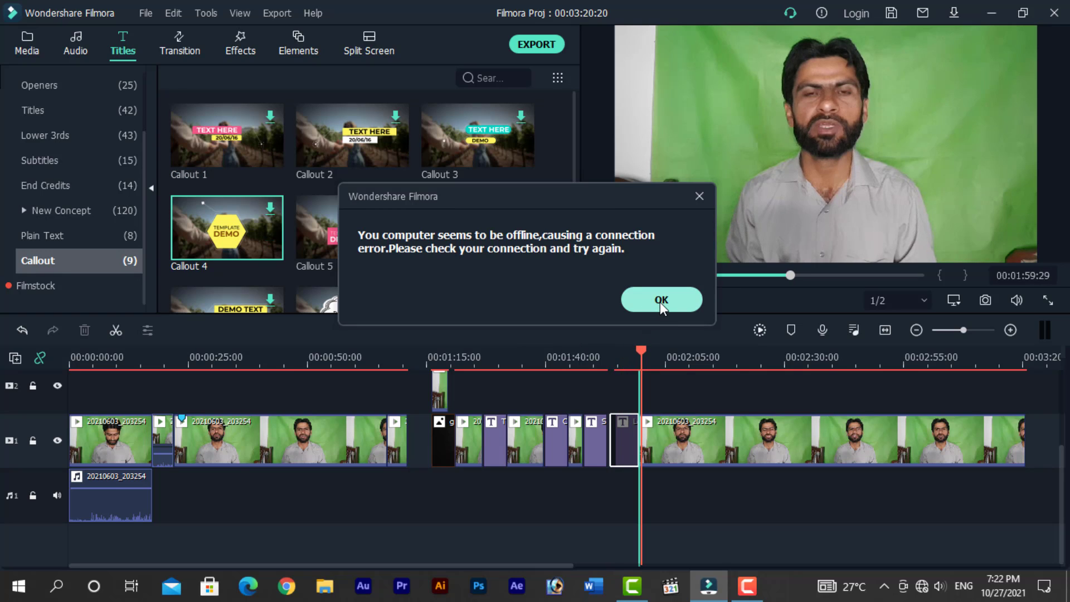
key(Return)
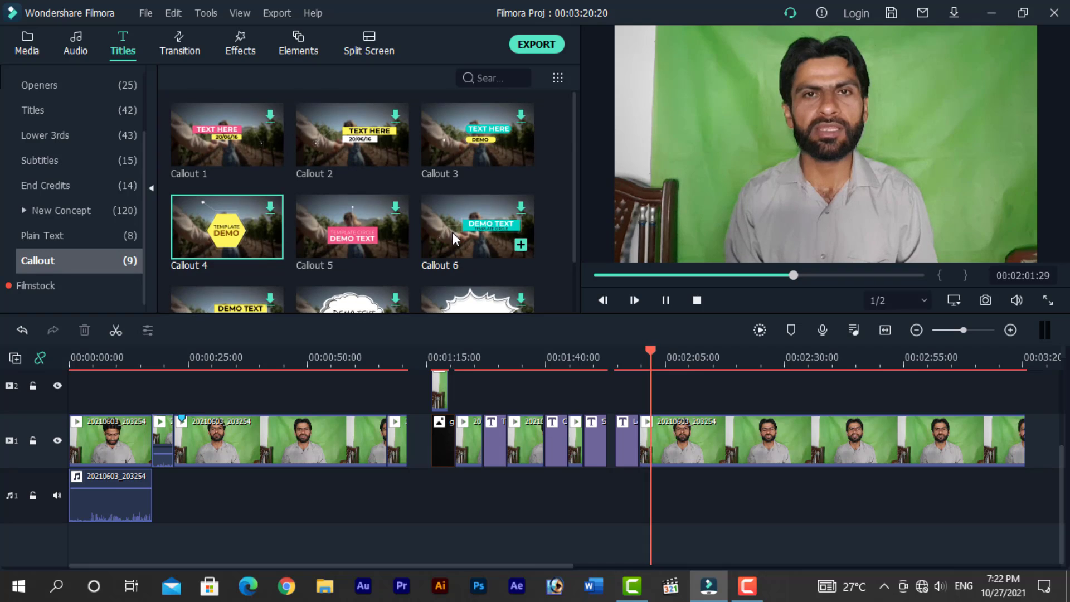
scroll(456, 239, down, 1)
scroll(452, 234, up, 1)
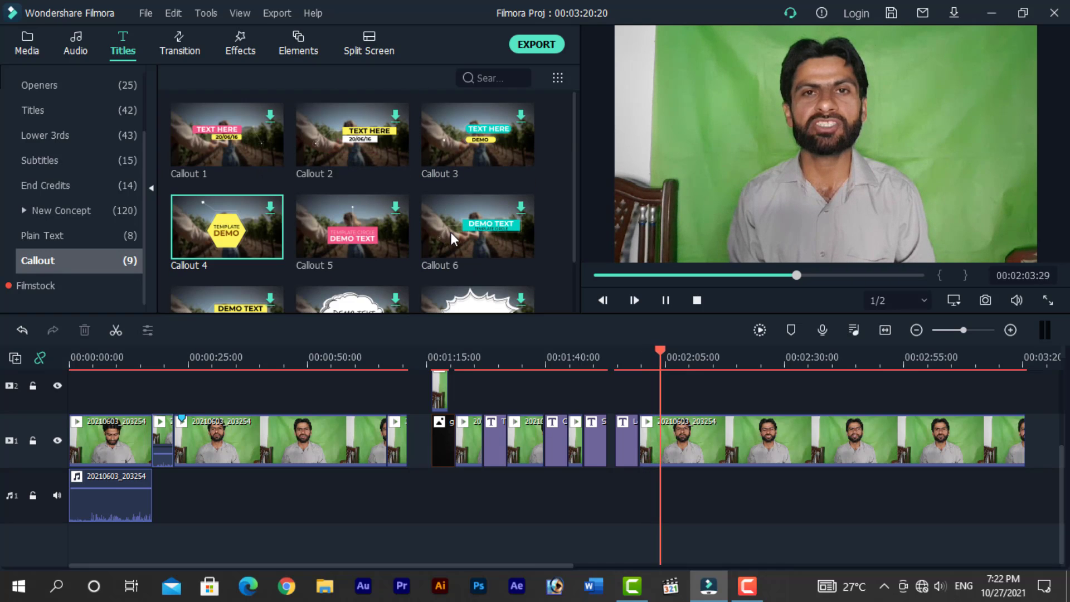
key(space)
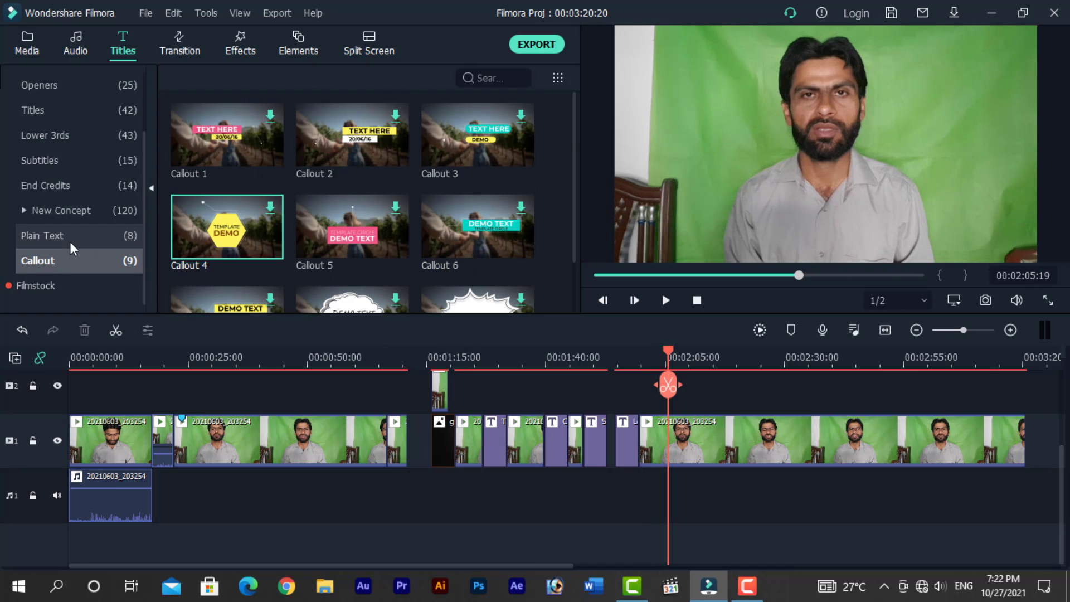
- Insert the Credit 1 end-credits preset among the title clips on the timeline and play it
click(52, 186)
drag(220, 128, 529, 452)
click(533, 362)
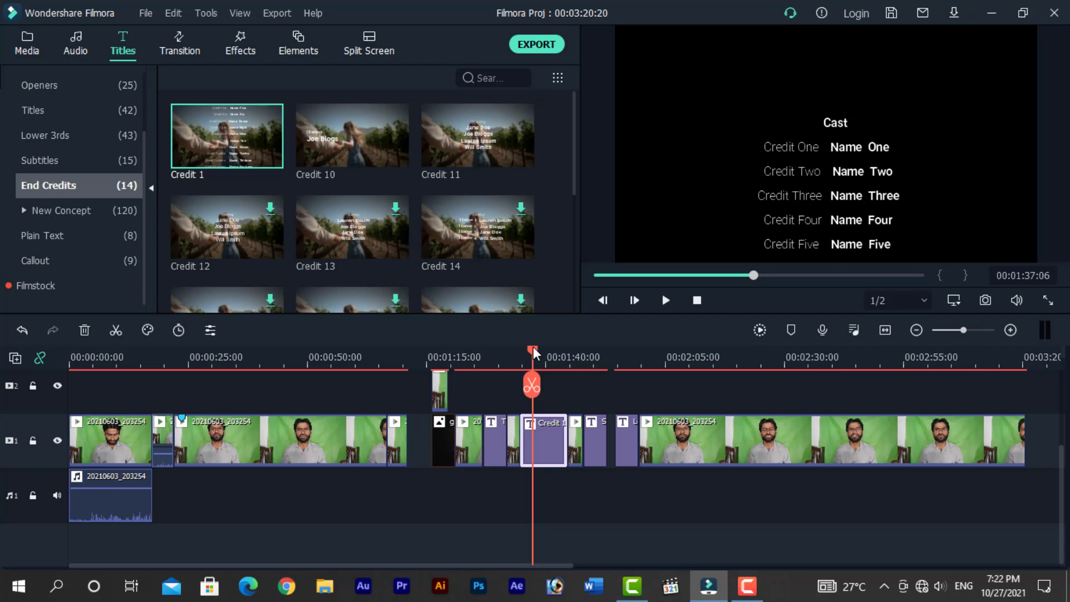
mouse_move(534, 348)
mouse_down()
mouse_move(547, 348)
mouse_move(527, 355)
mouse_up()
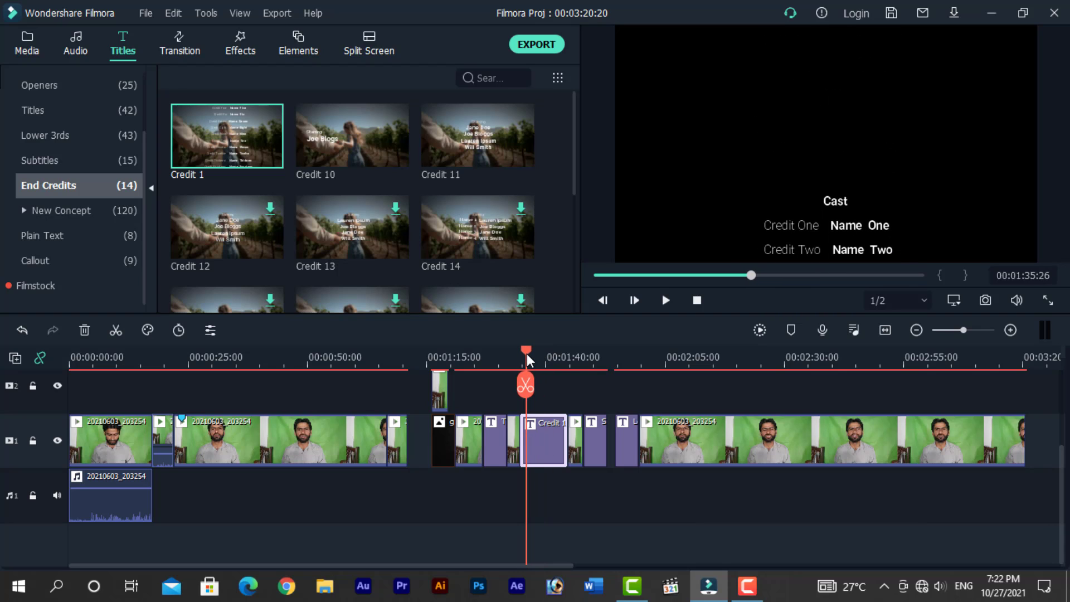
key(space)
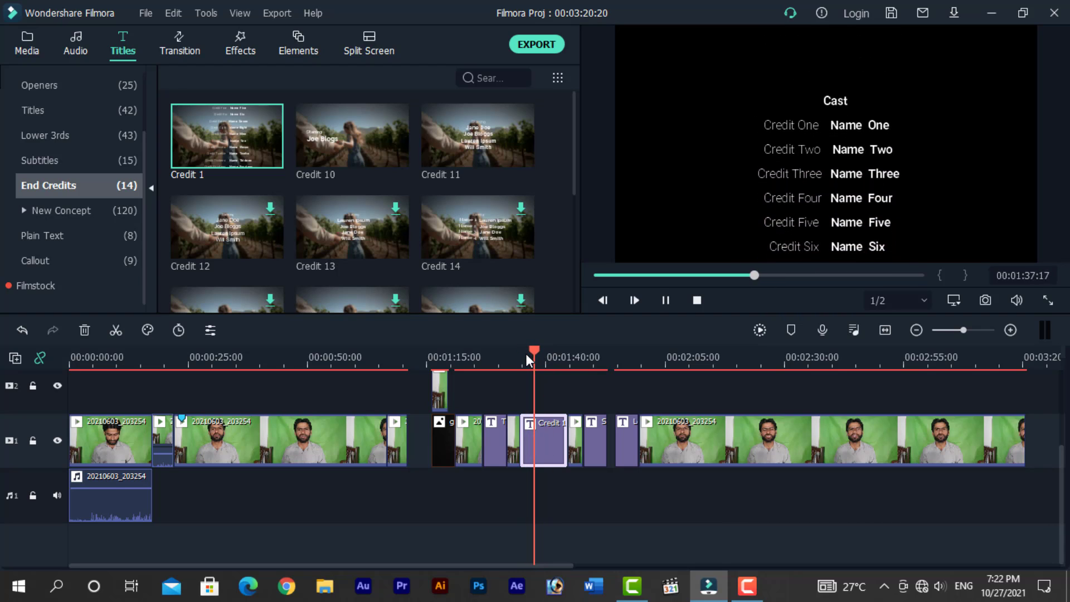
key(space)
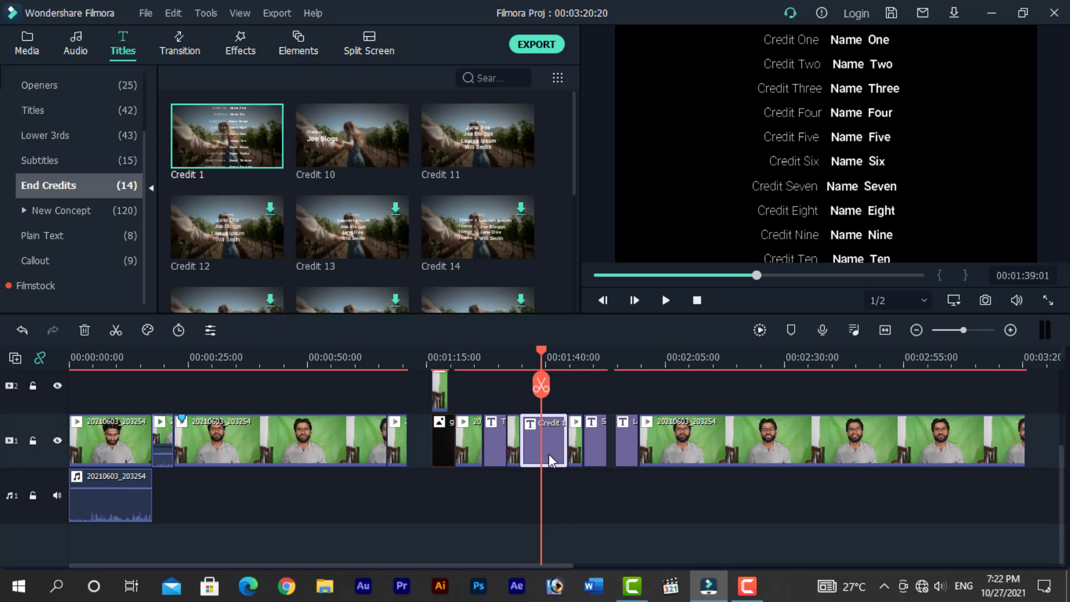
- Open the Credit 1 clip in the title editor, inspect its text settings, close it and replay the clip
double_click(554, 438)
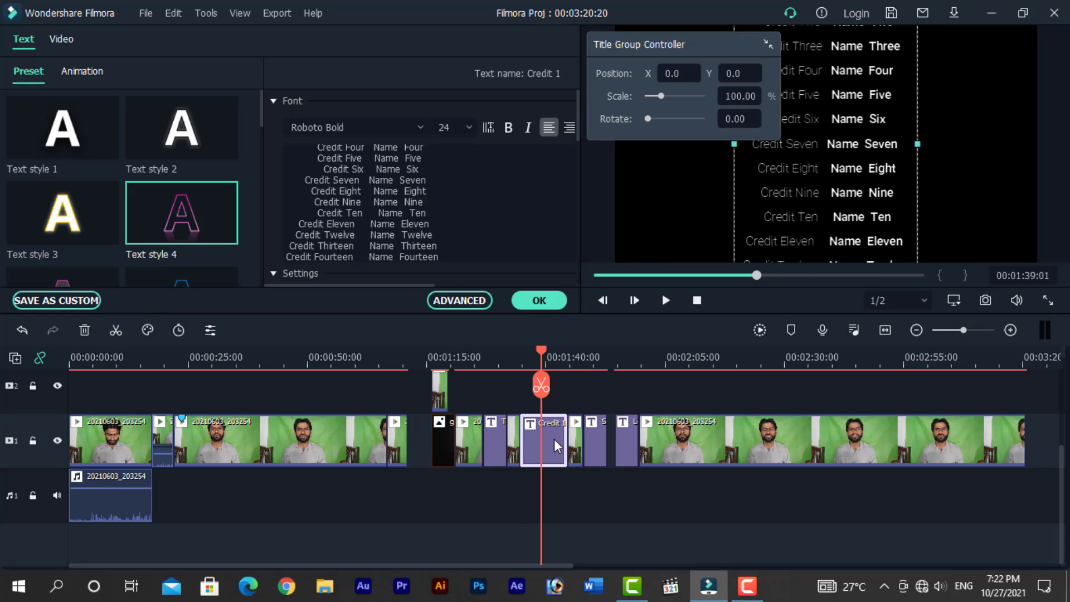
click(452, 203)
scroll(451, 203, down, 5)
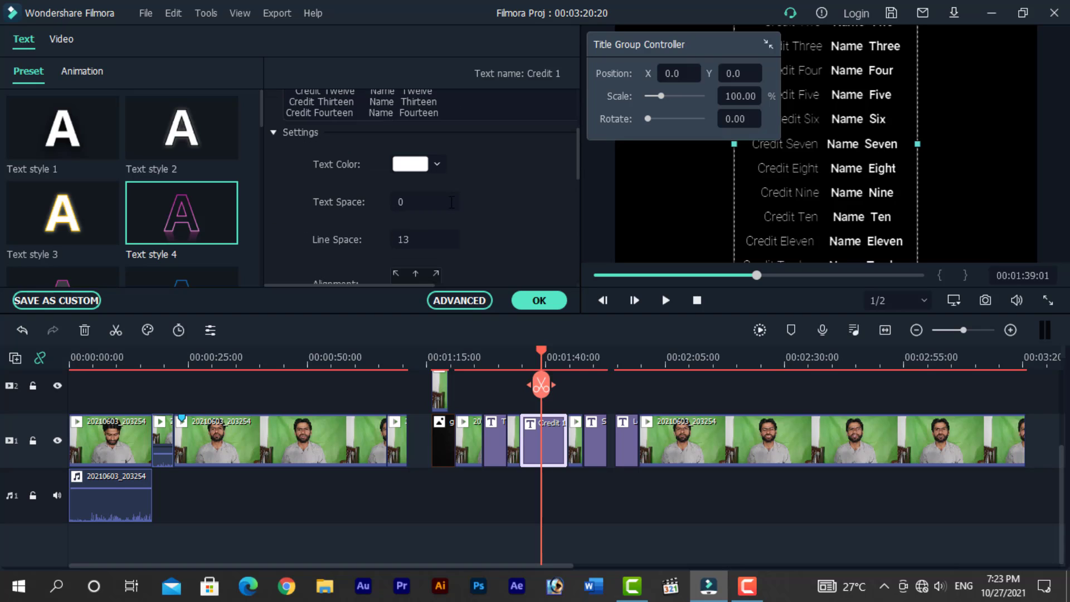
click(451, 203)
click(530, 300)
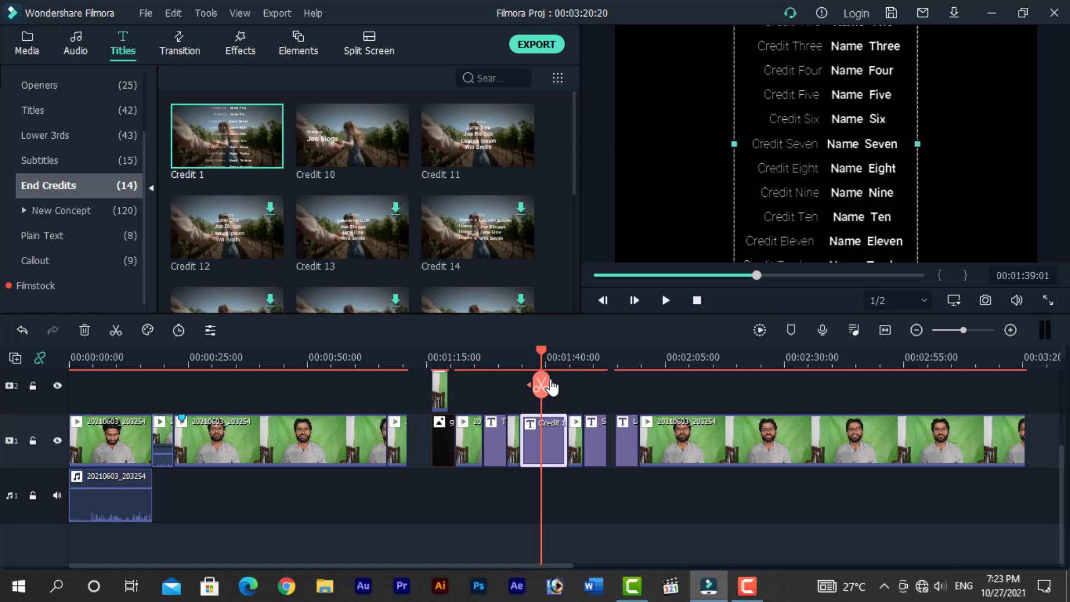
drag(540, 349, 524, 355)
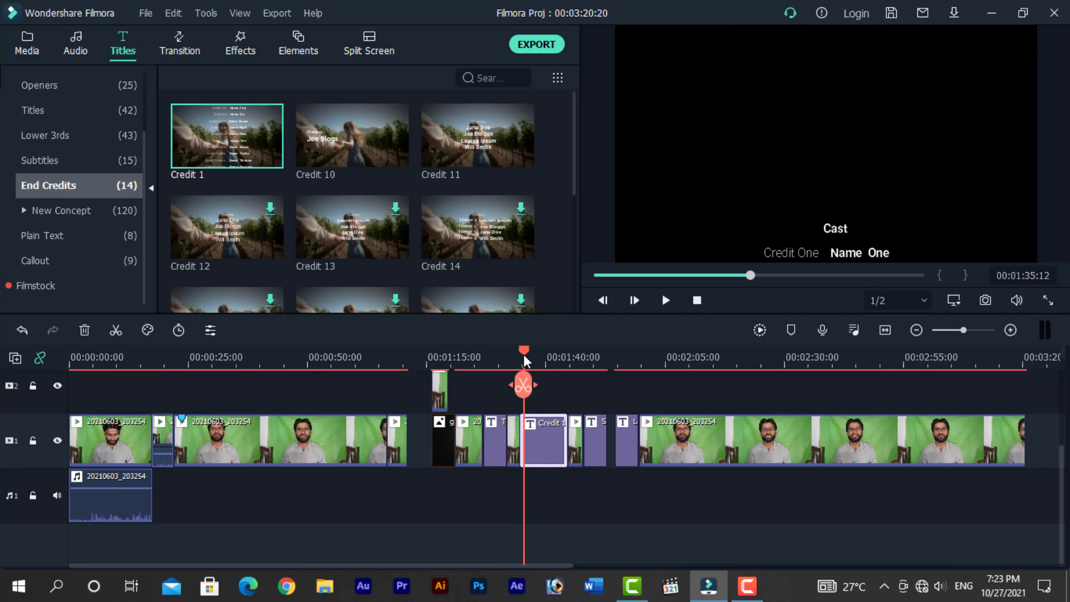
key(space)
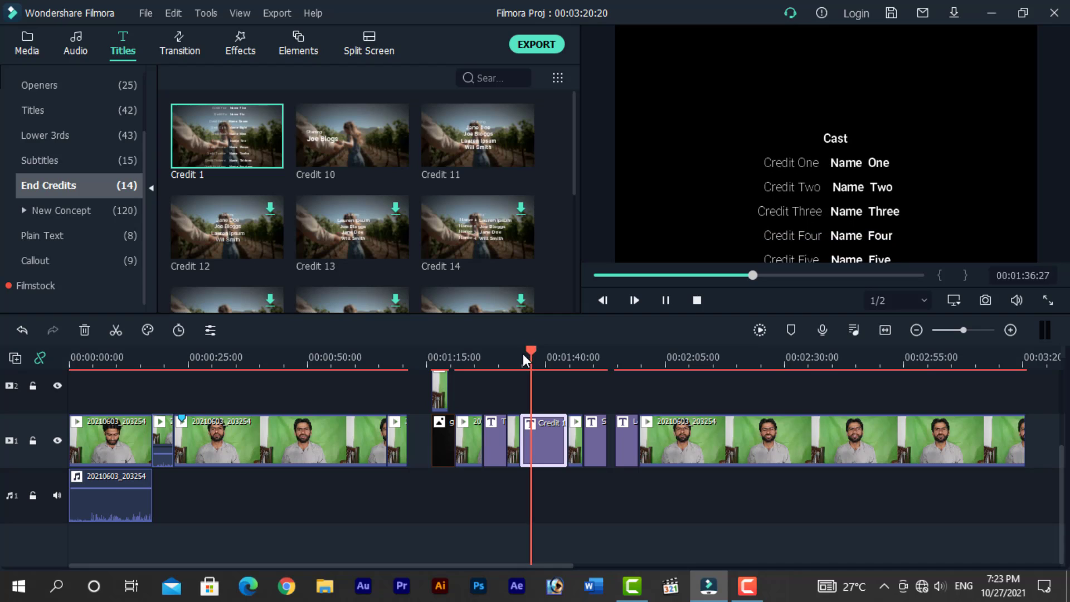
- Play the Credit 1 end-credits clip in the preview, replaying it from a slightly earlier point on the timeline
key(space)
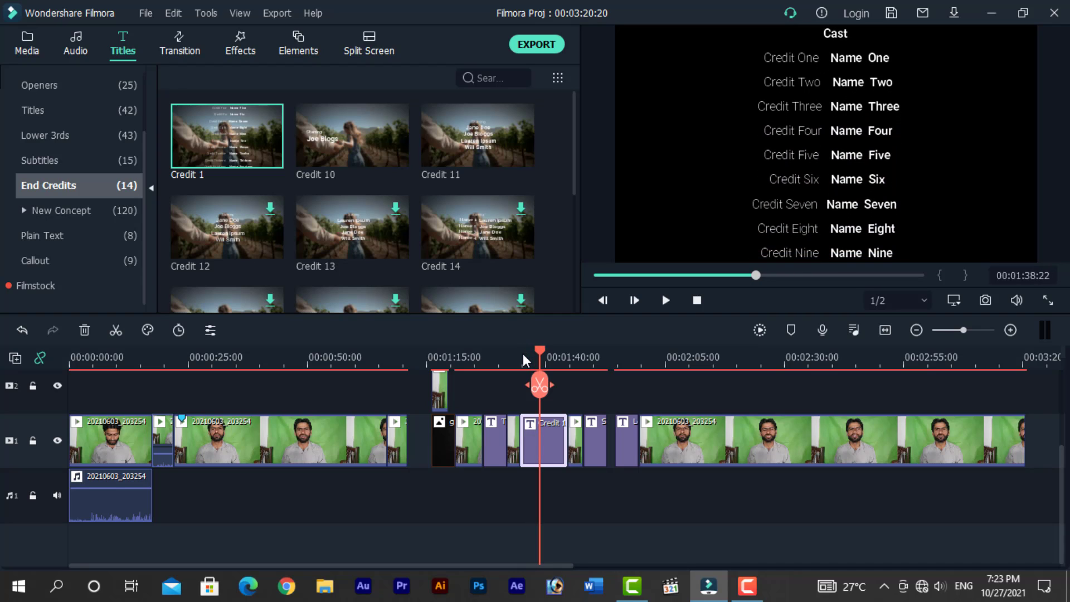
key(space)
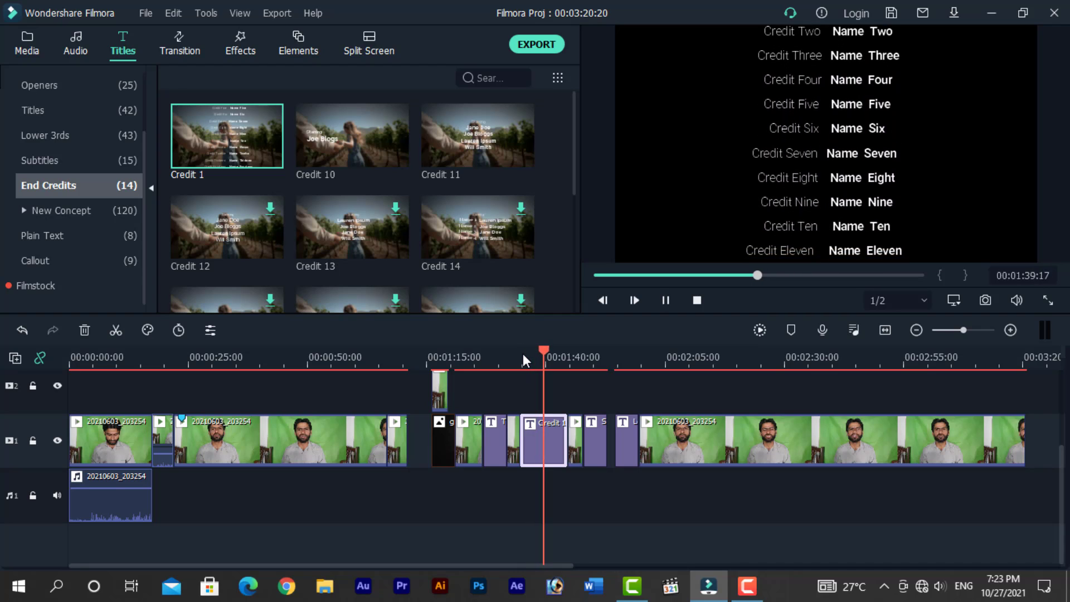
key(space)
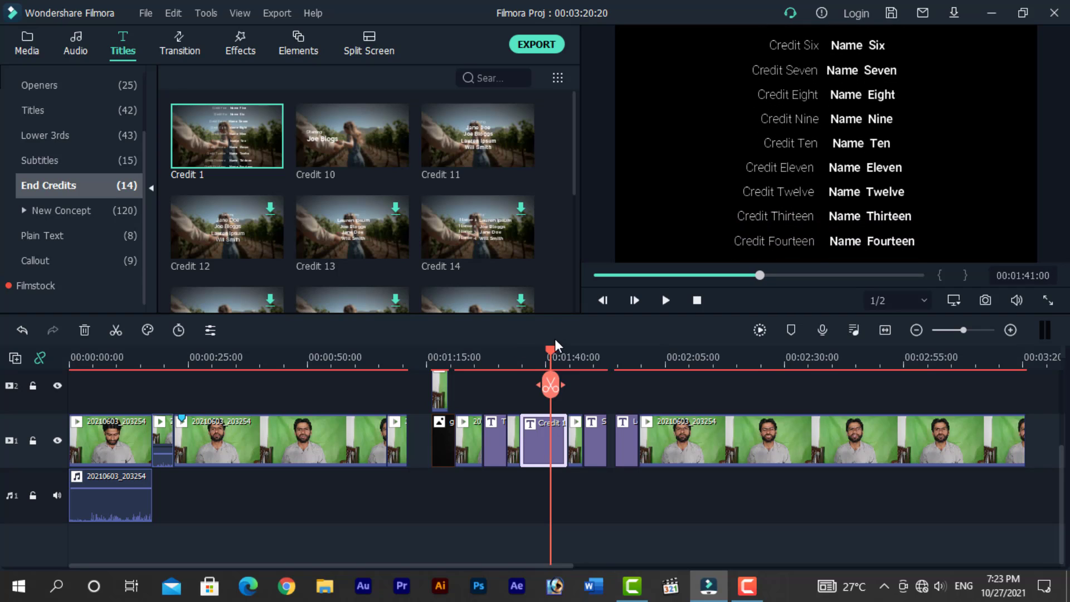
click(534, 352)
key(space)
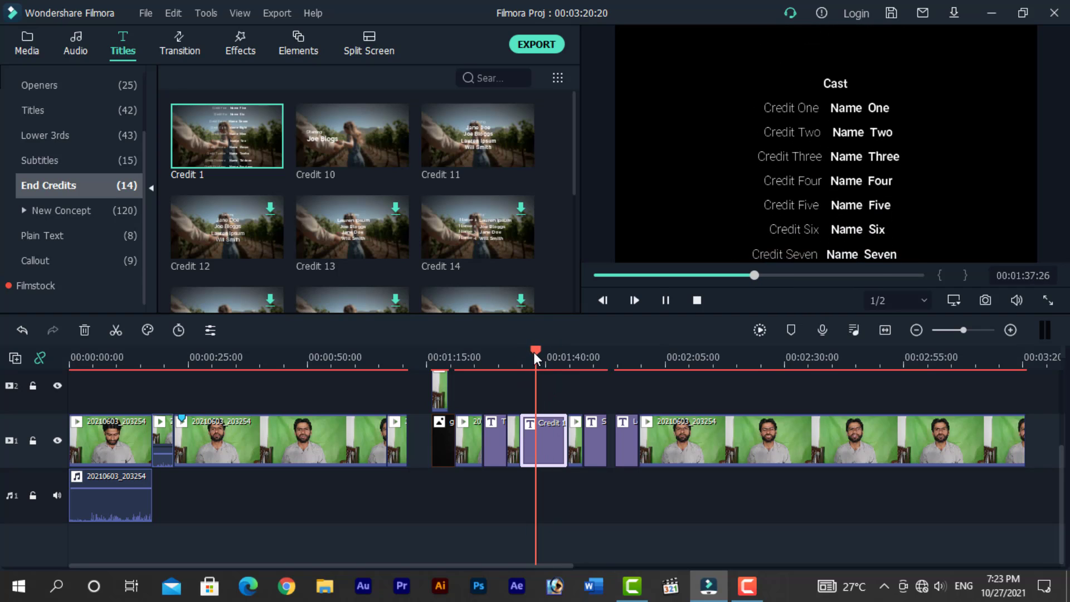
key(space)
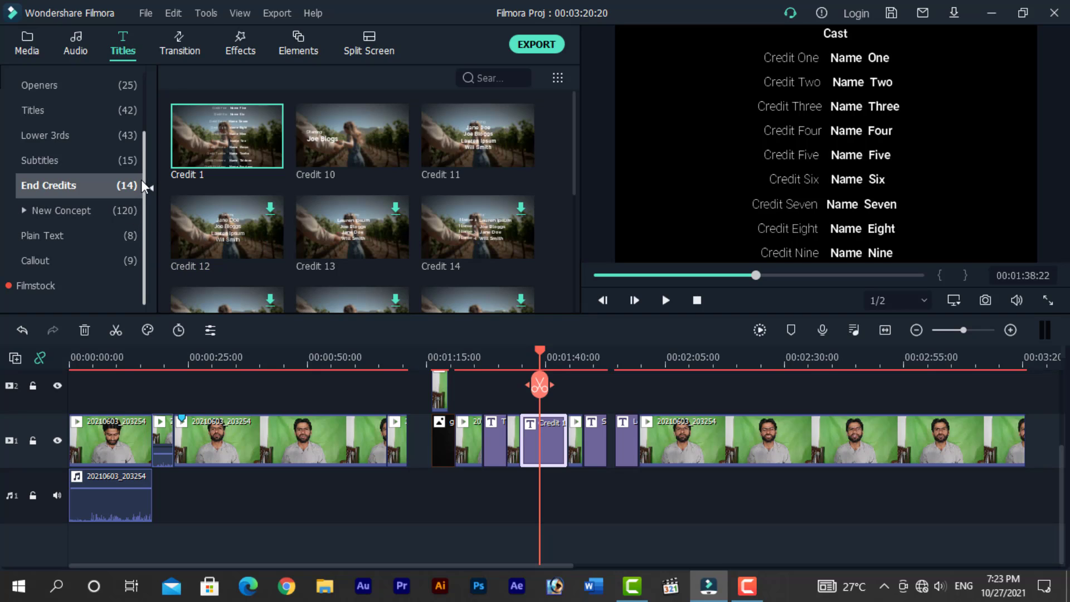
- Open the Plain Text title presets and browse the Basic styles
click(42, 236)
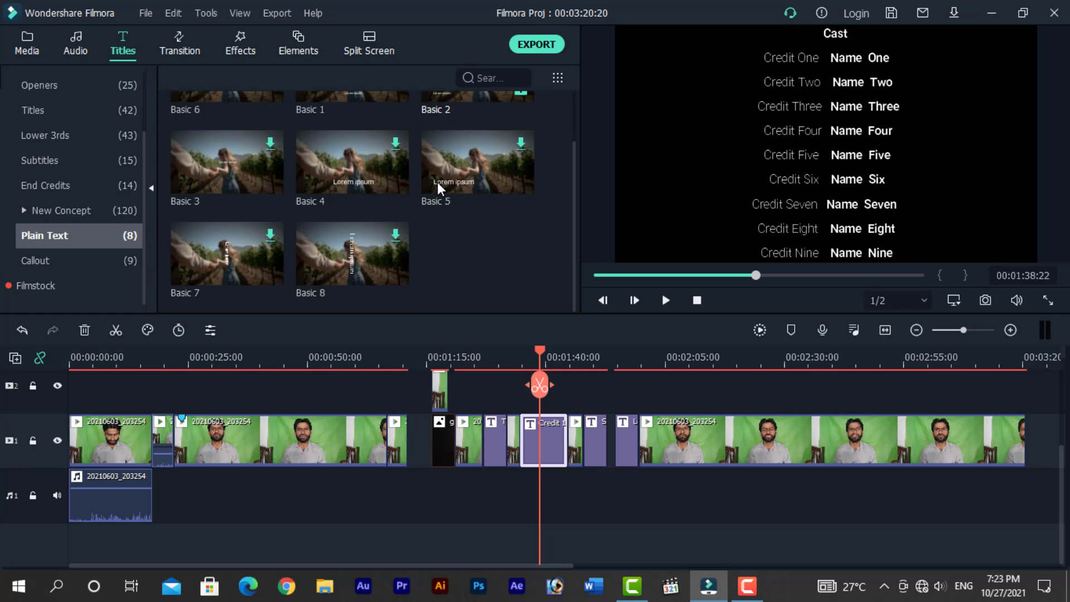
mouse_move(444, 241)
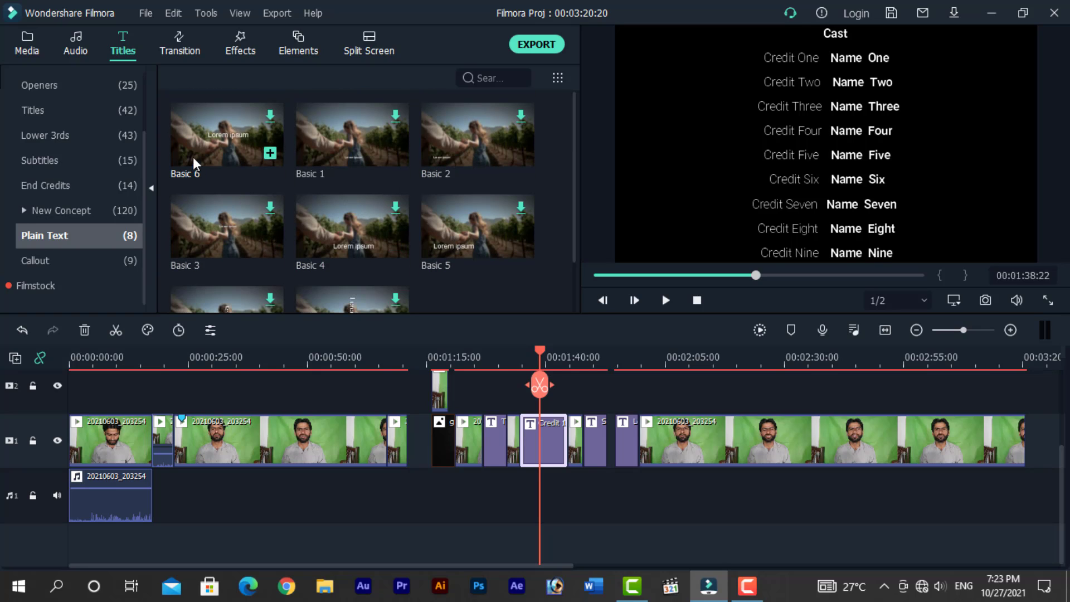